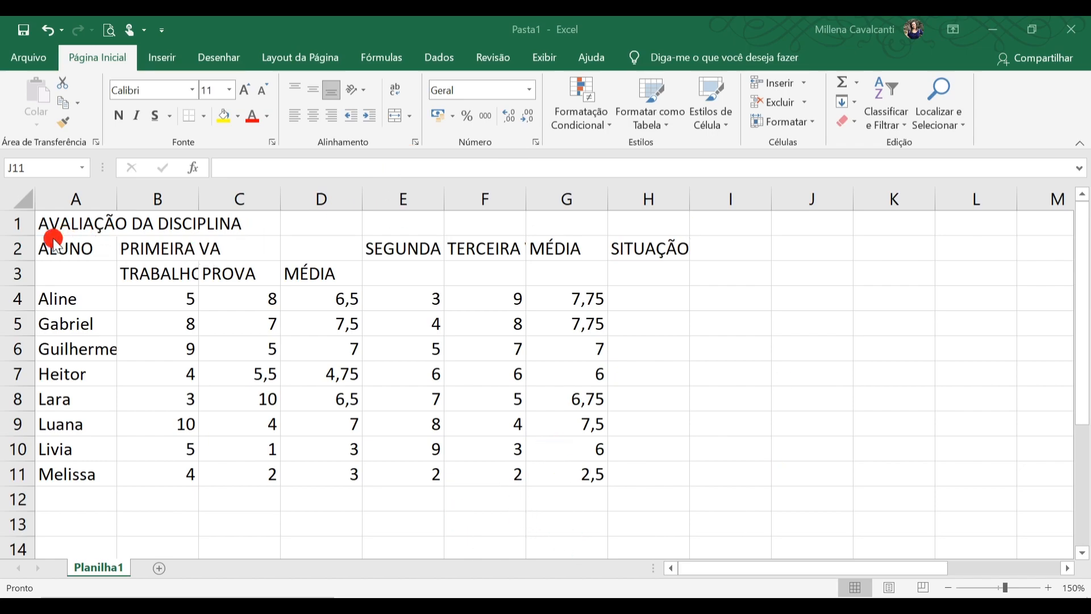
click(728, 253)
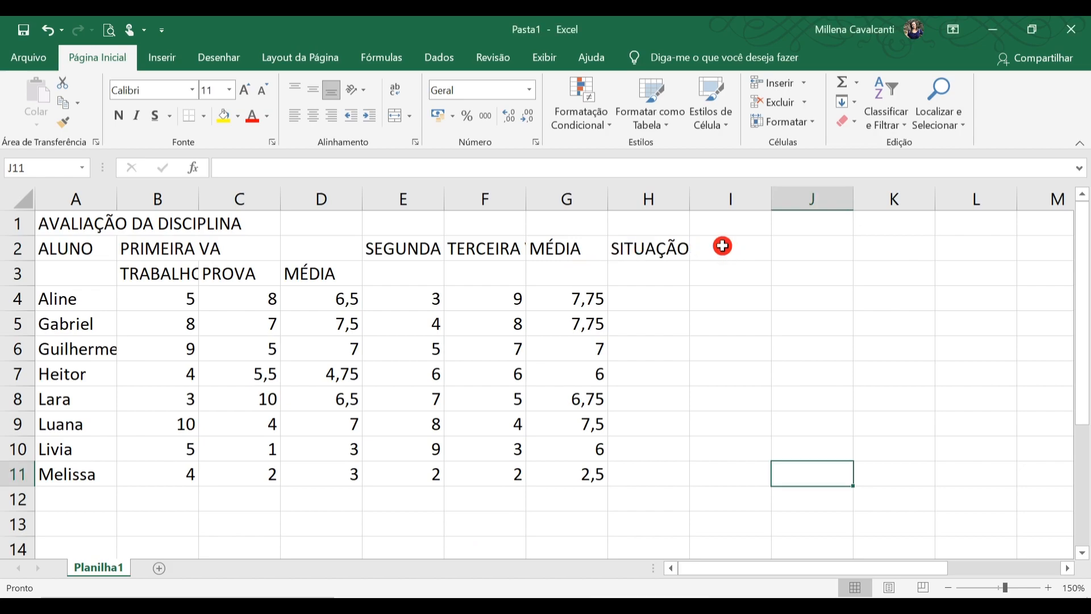
click(722, 246)
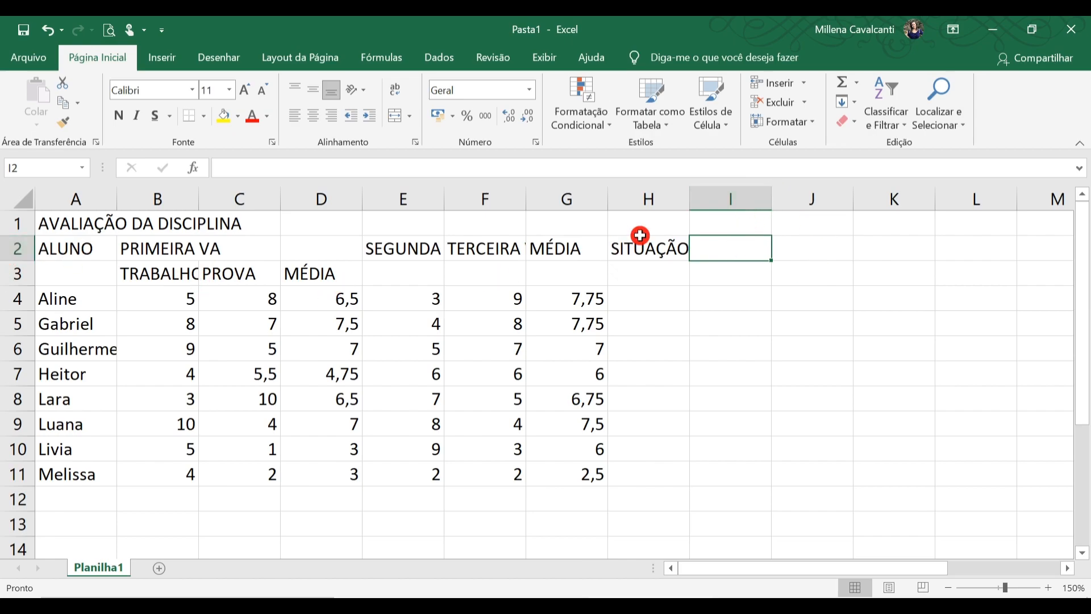
double_click(711, 247)
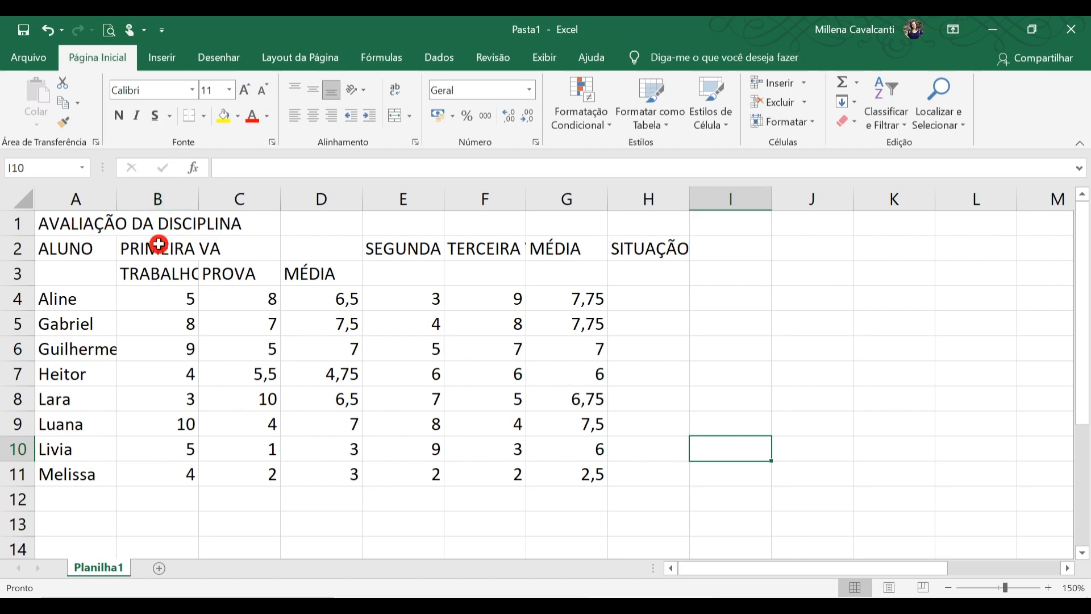
click(87, 223)
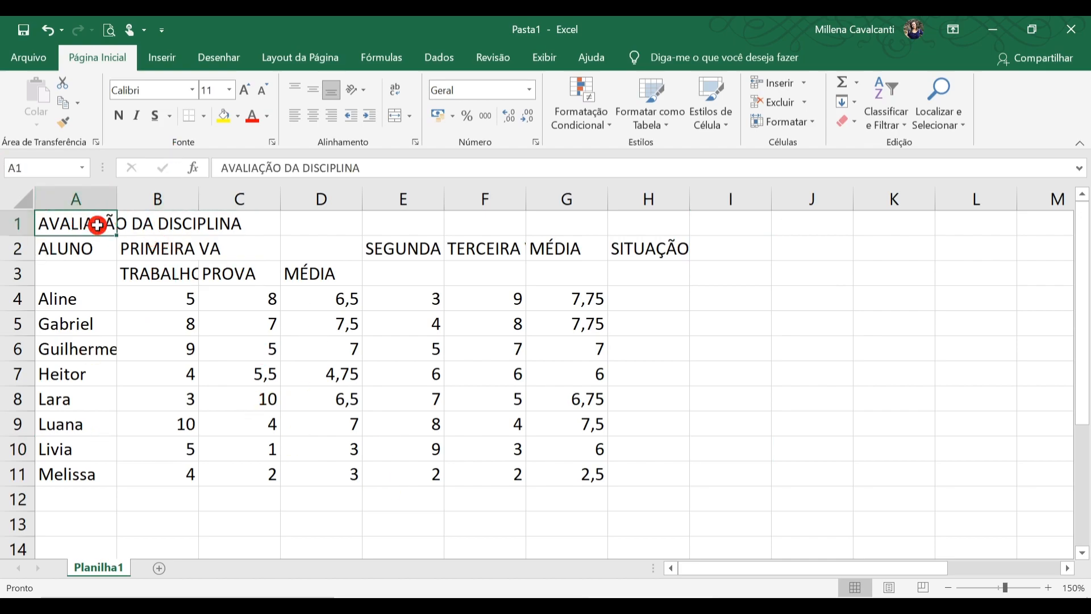
Format the ALUNO heading in cell A2 with the Algerian font at size 11, red text and a yellow fill.
click(77, 248)
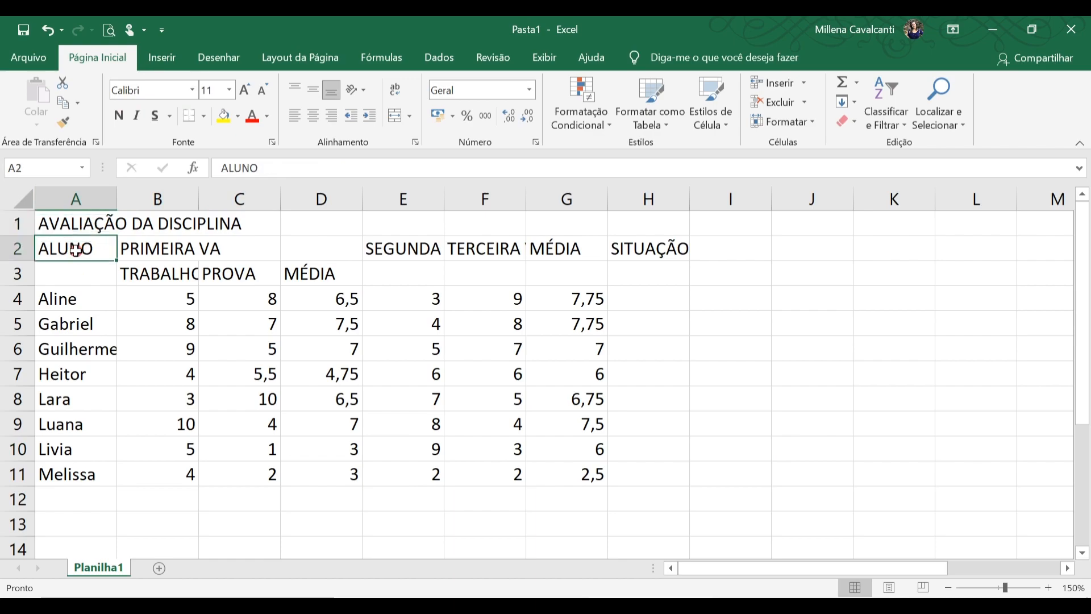
click(192, 91)
click(157, 254)
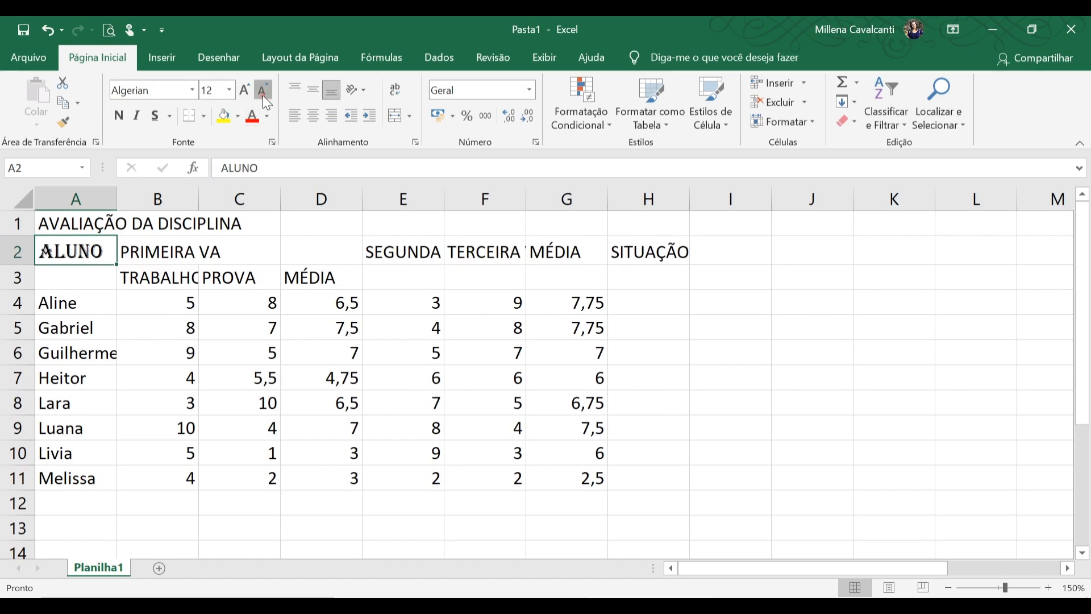
click(252, 116)
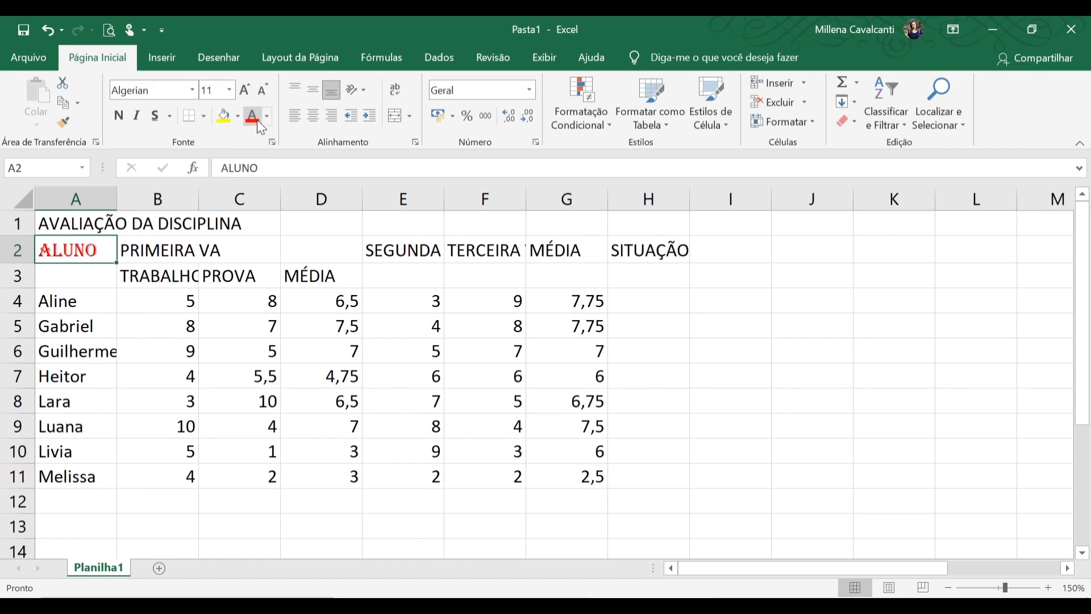
click(224, 117)
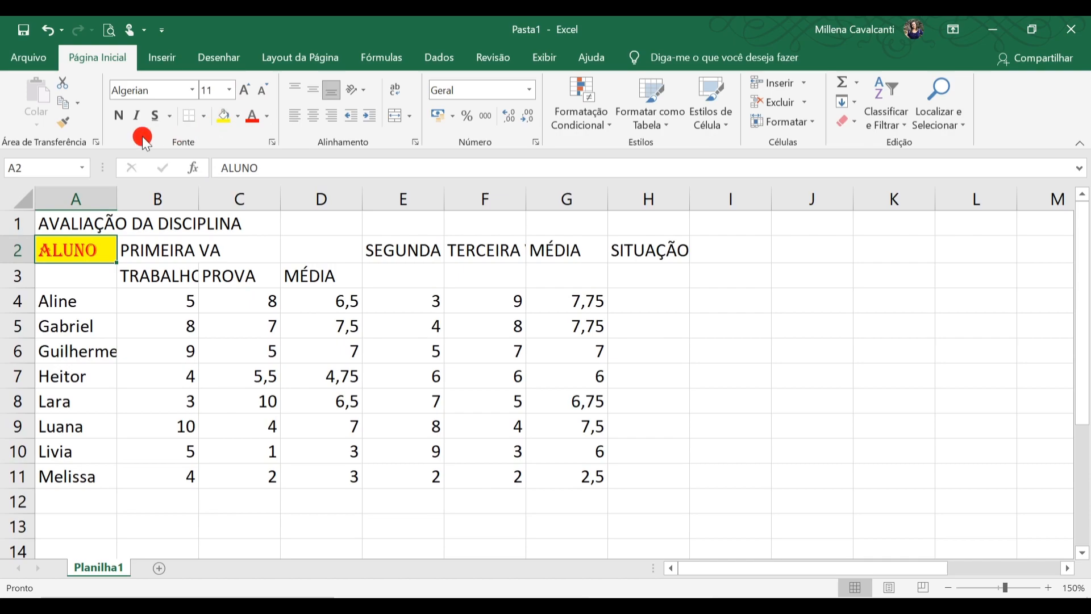
Try bold, italic and underline on the ALUNO heading in cell A2 and remove all three styles again.
click(121, 118)
click(135, 119)
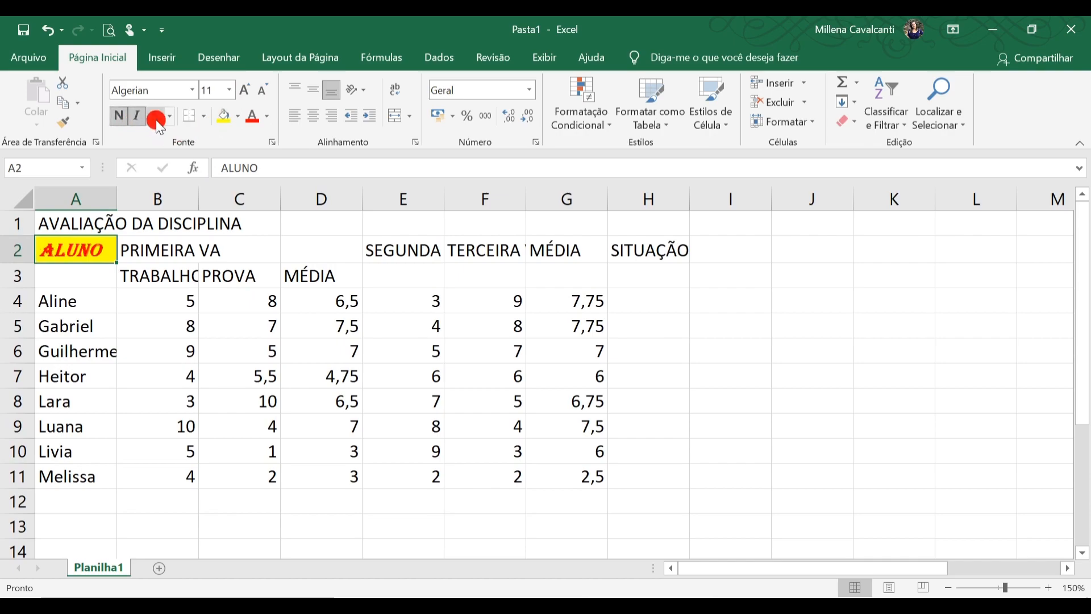
click(154, 118)
click(147, 120)
click(136, 117)
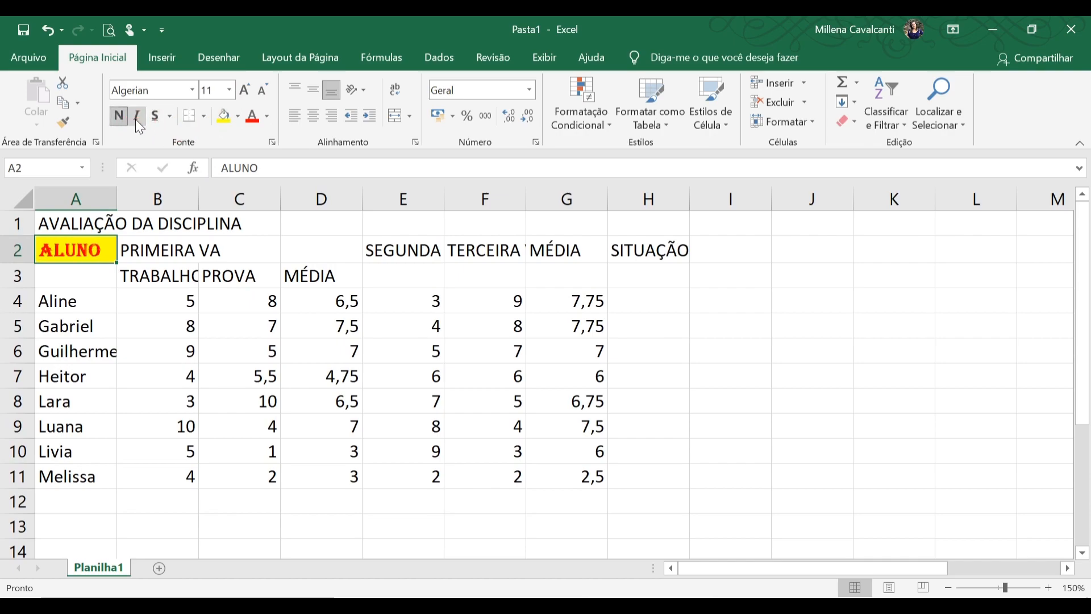
click(119, 116)
click(224, 117)
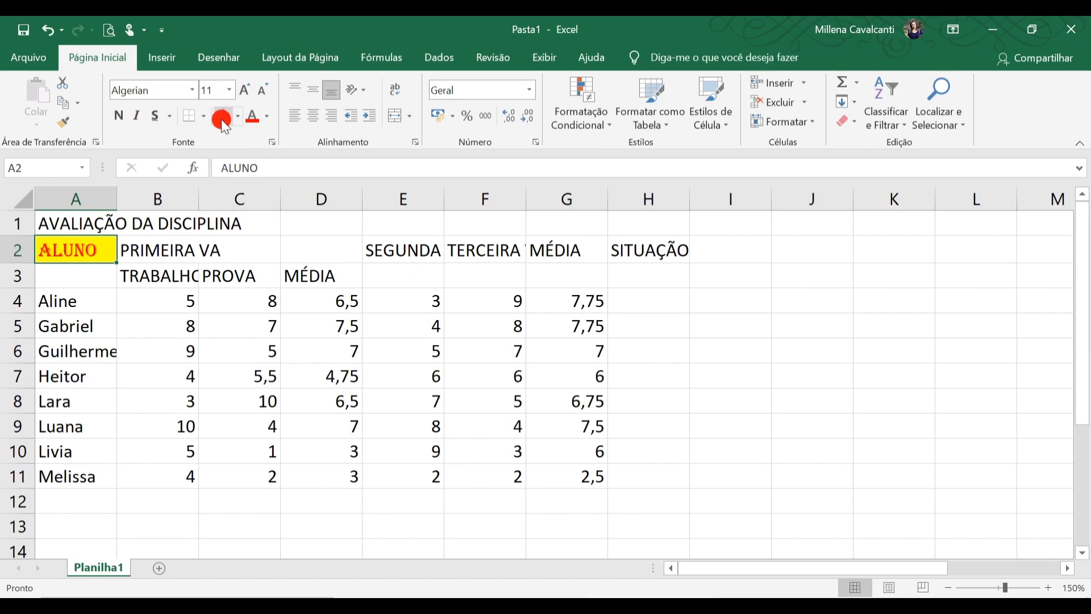
click(236, 121)
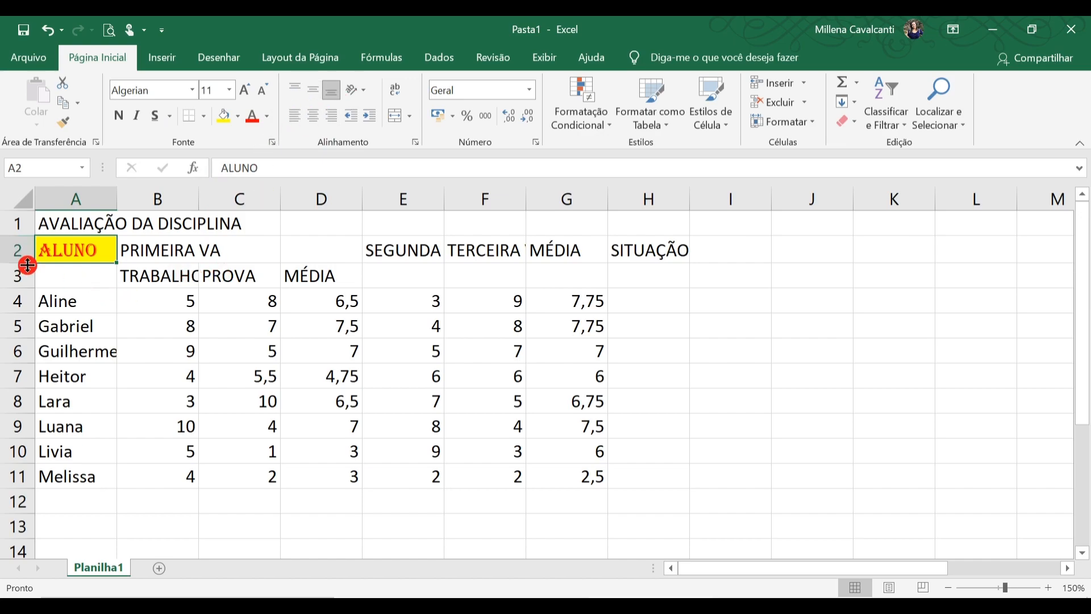
Enlarge row 2 and column A, and try middle and top vertical alignment on the ALUNO heading.
drag(17, 263, 17, 348)
drag(110, 200, 228, 200)
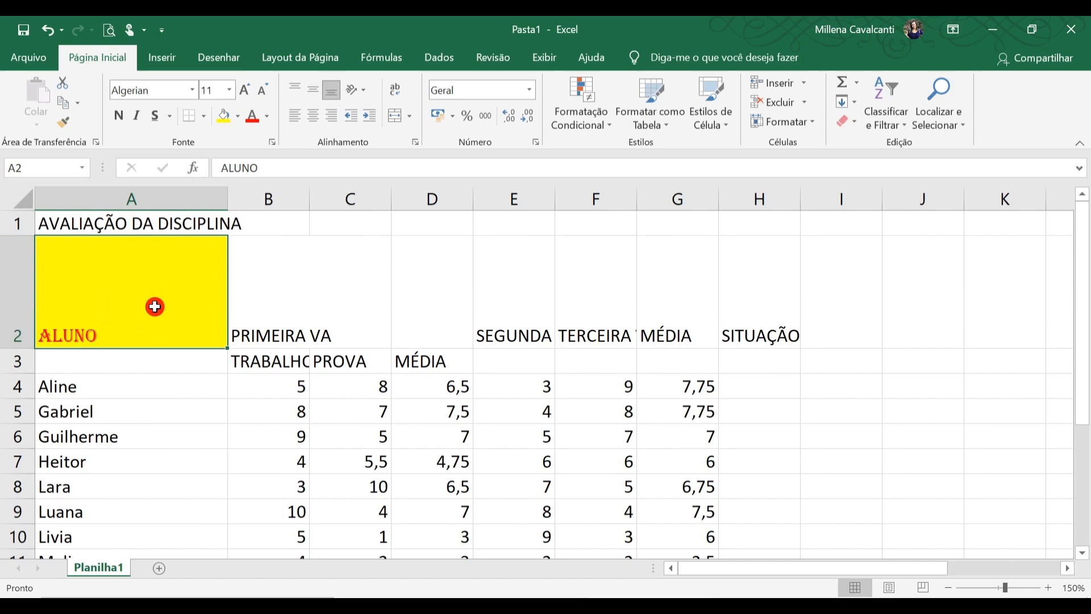
click(312, 96)
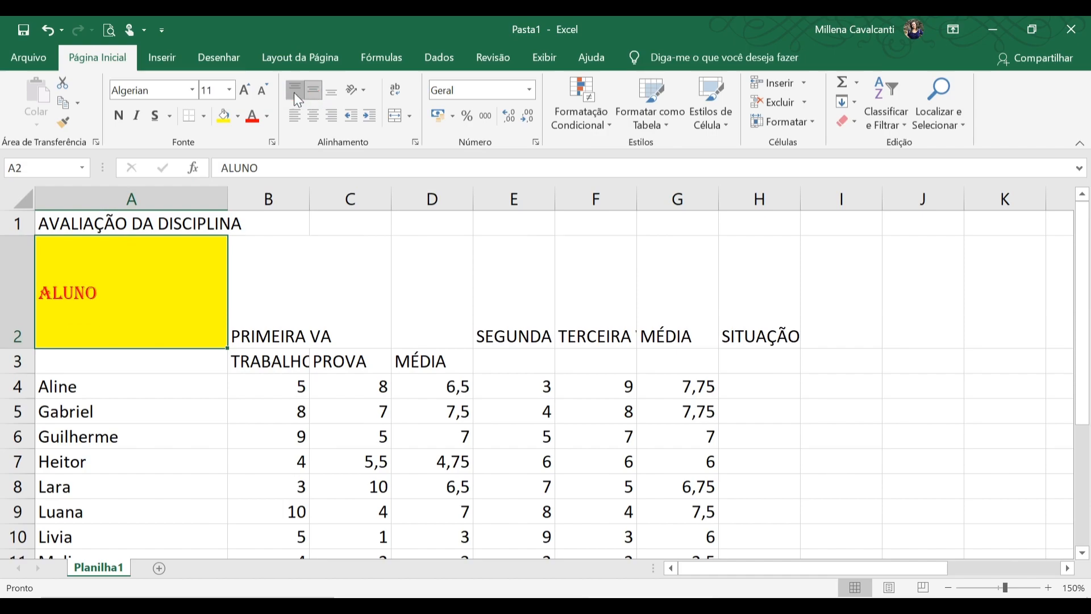
click(293, 92)
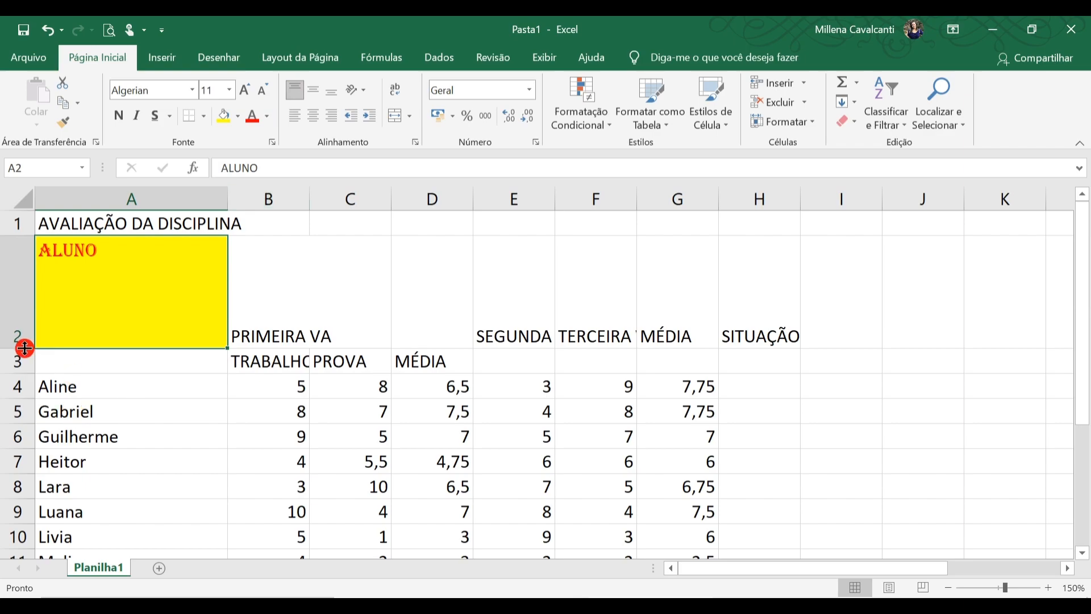
Readjust the height of row 2, keeping it tall, and narrow column A slightly.
drag(24, 348, 27, 326)
click(46, 252)
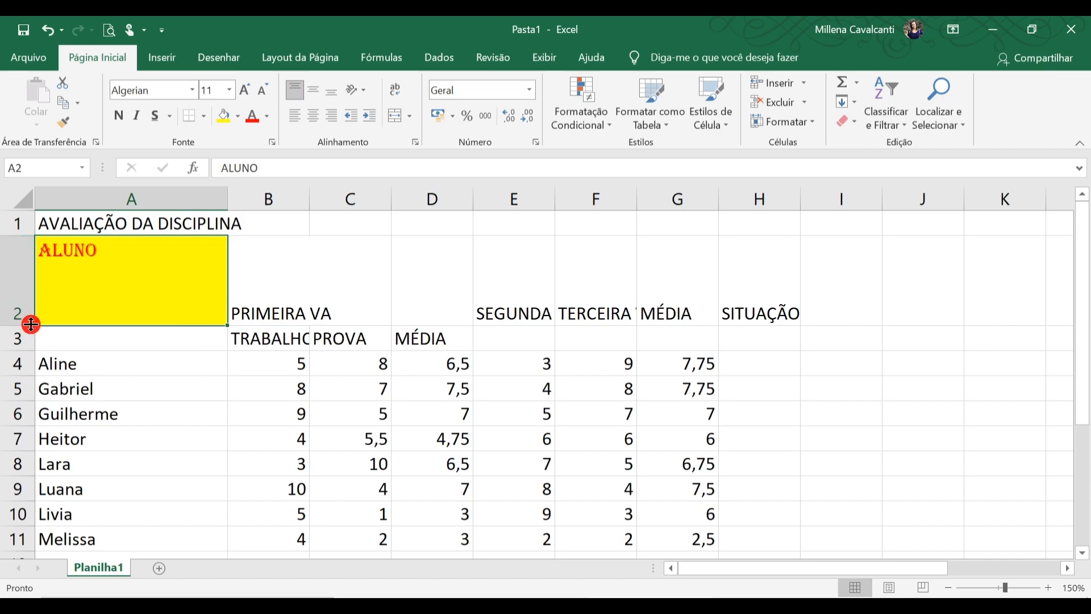
drag(28, 324, 29, 377)
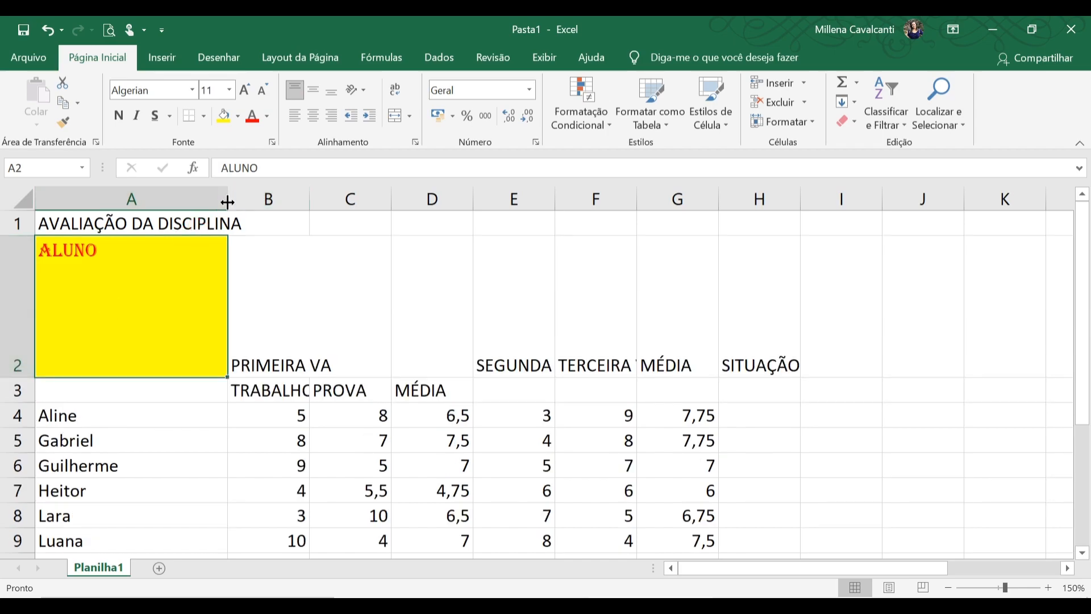
mouse_move(228, 202)
mouse_down()
mouse_move(263, 190)
mouse_move(212, 194)
mouse_up()
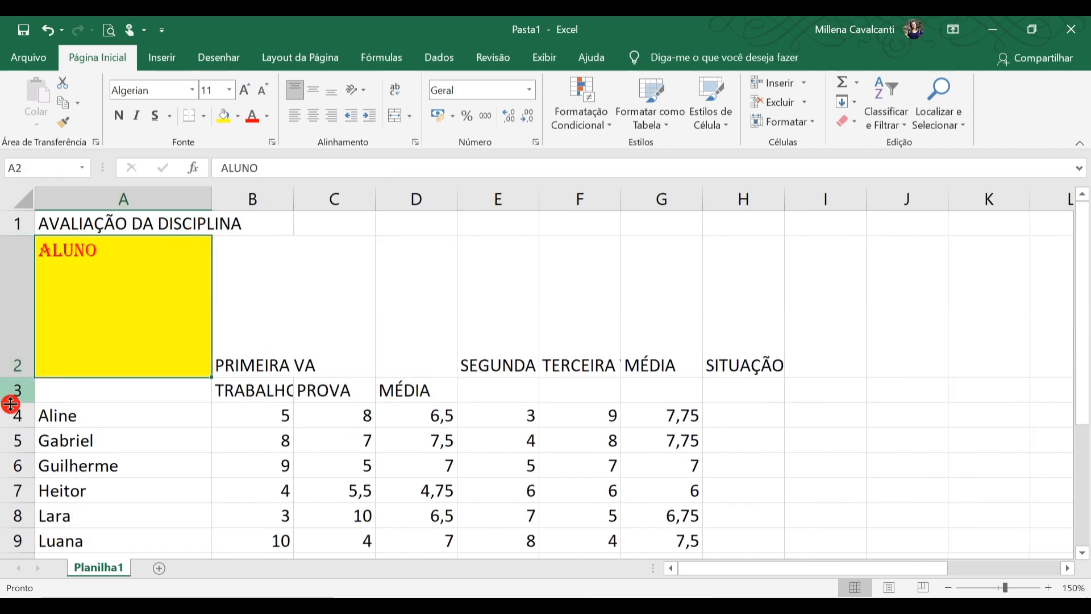
drag(22, 378, 22, 349)
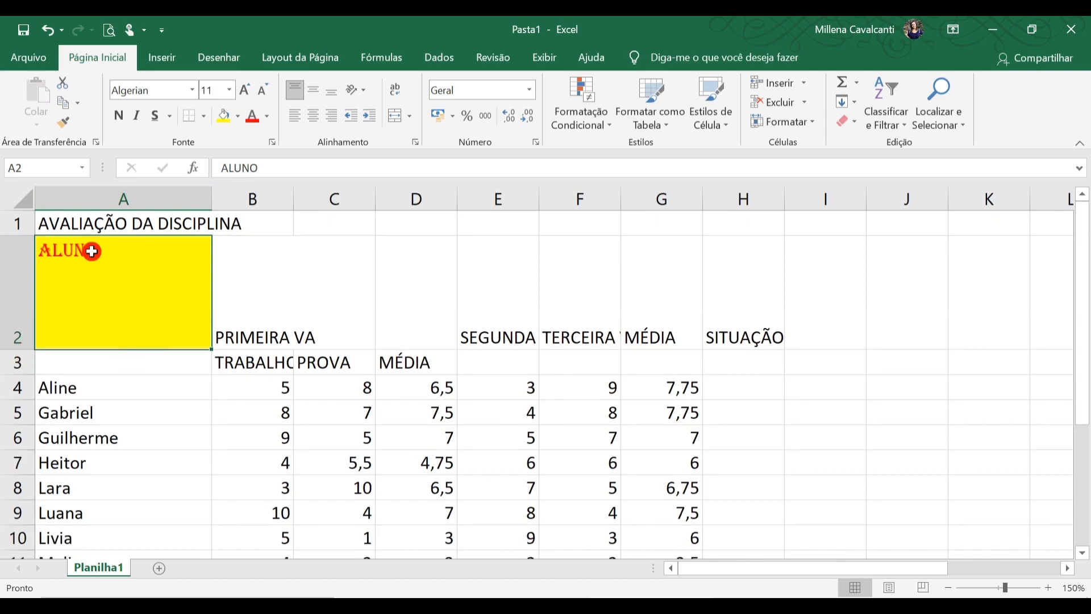
Center the ALUNO heading vertically and horizontally in cell A2, trying right alignment and a decreased indent along the way.
click(312, 95)
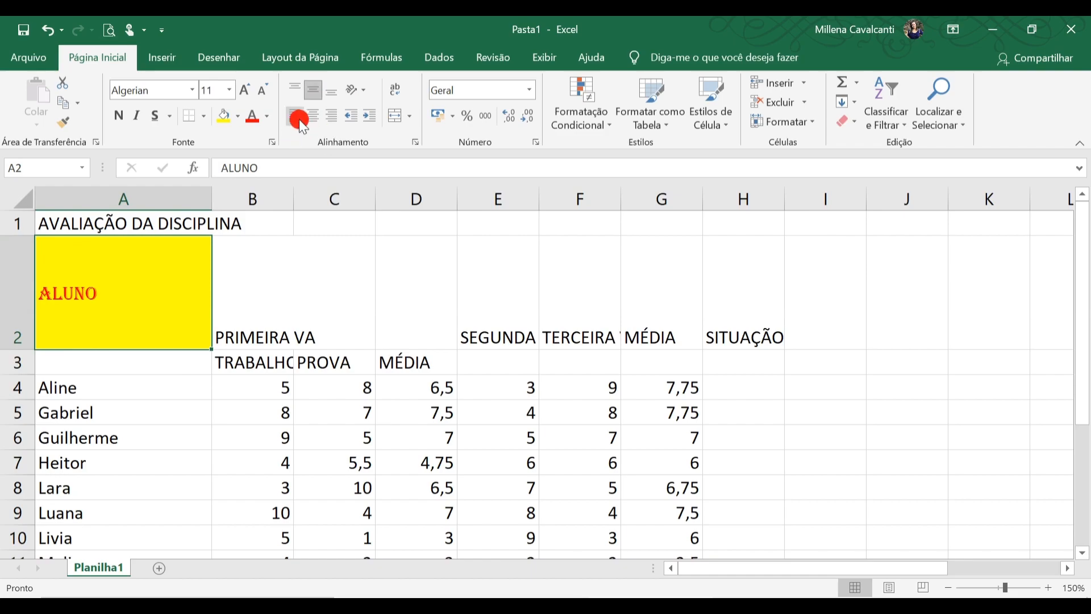
click(331, 118)
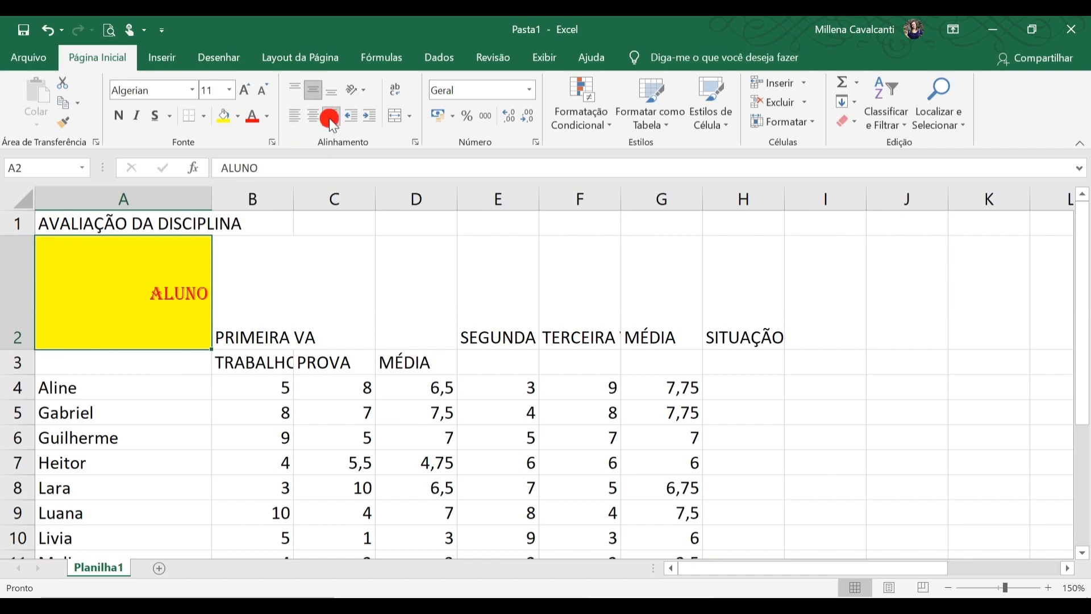
click(314, 117)
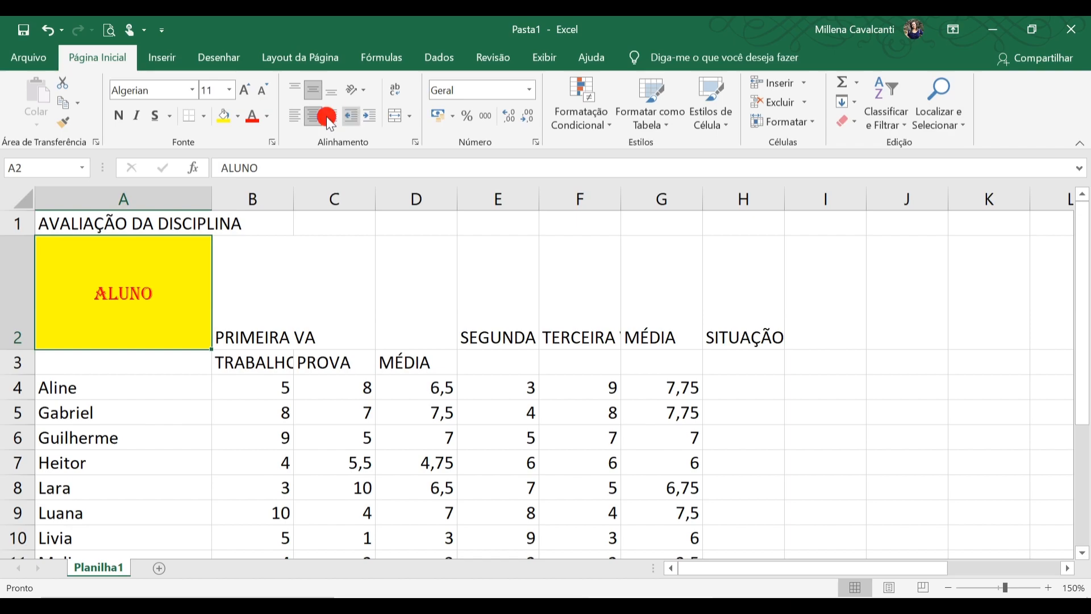
click(349, 117)
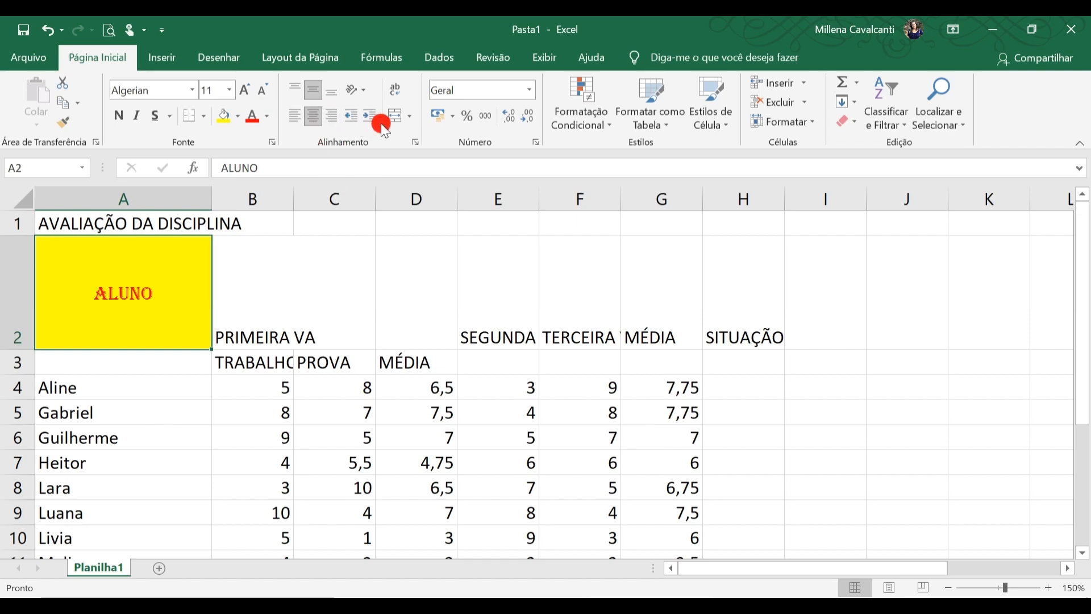
click(350, 119)
click(349, 114)
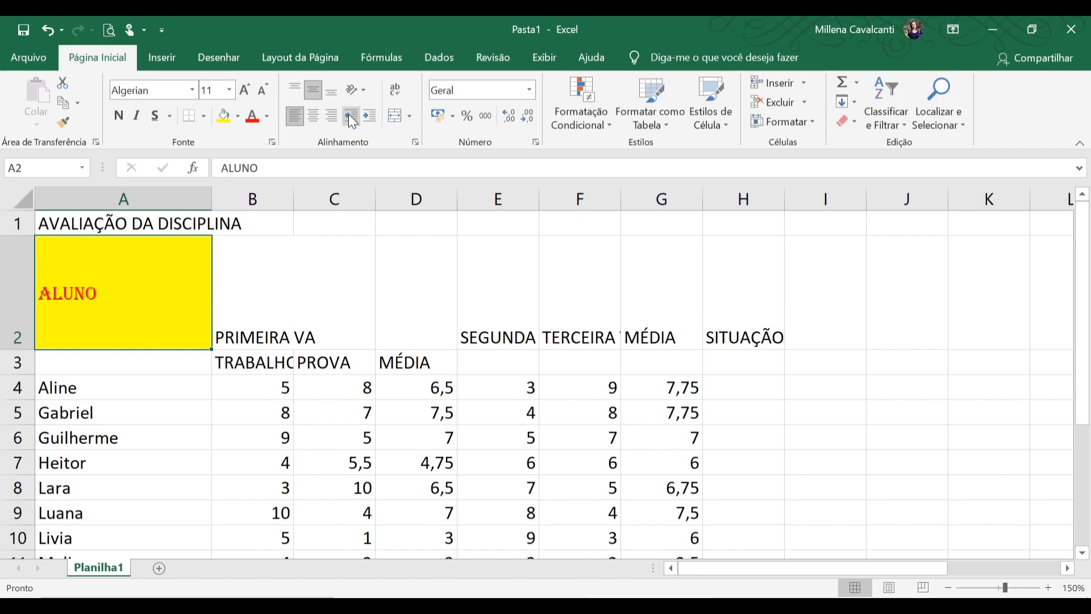
click(316, 115)
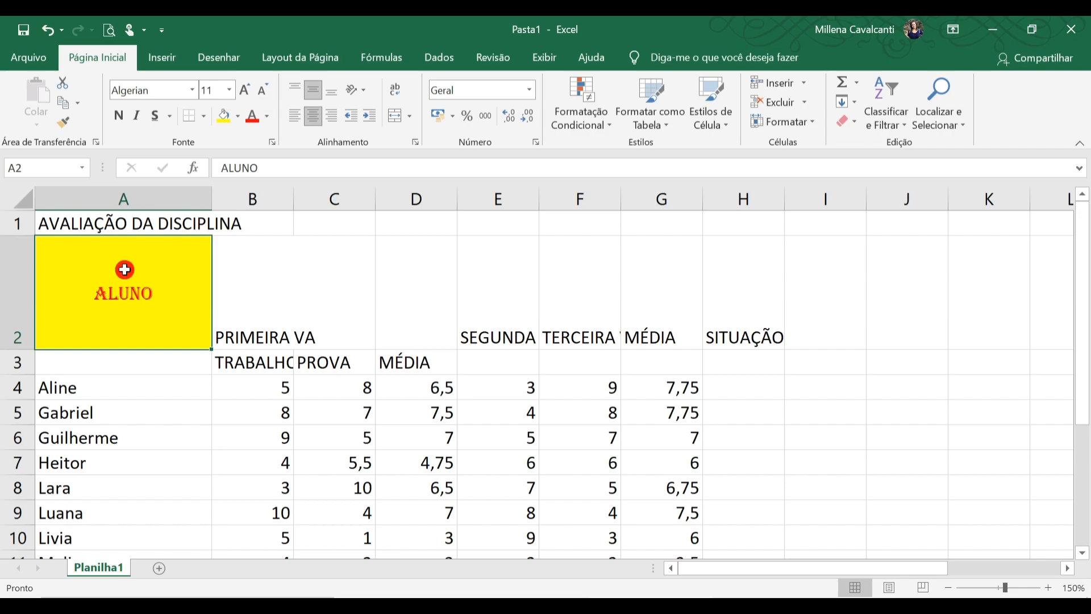
Try the counterclockwise and clockwise text angles on the ALUNO heading in cell A2.
click(363, 91)
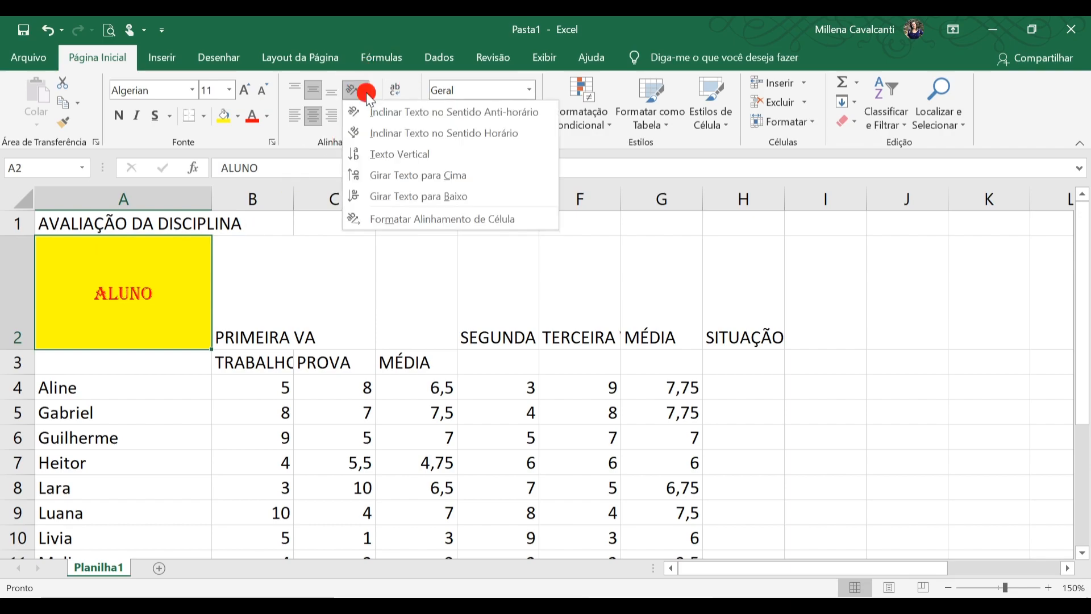
click(392, 117)
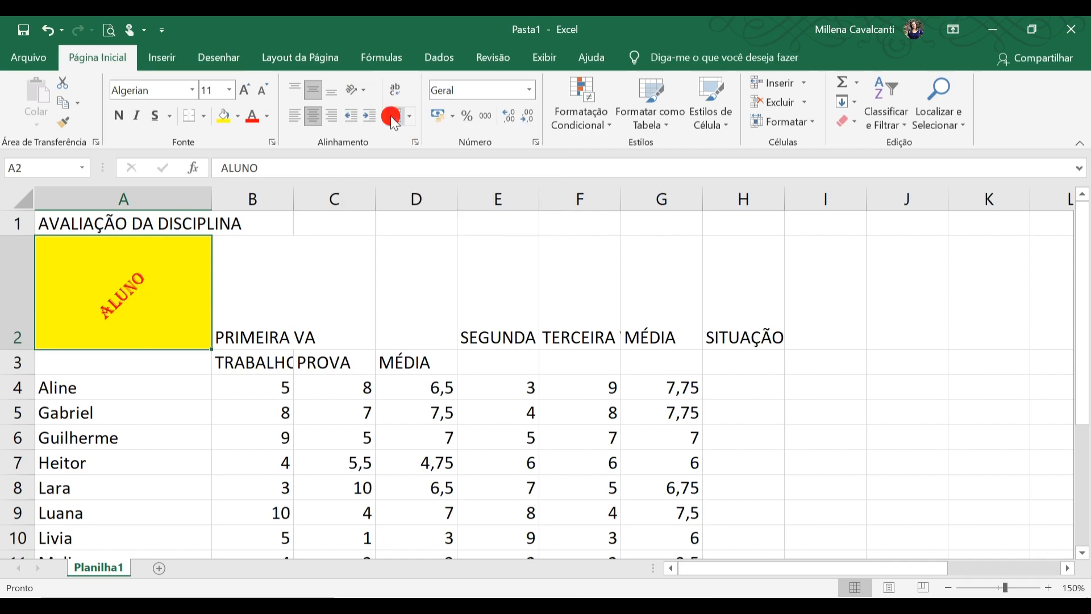
click(367, 96)
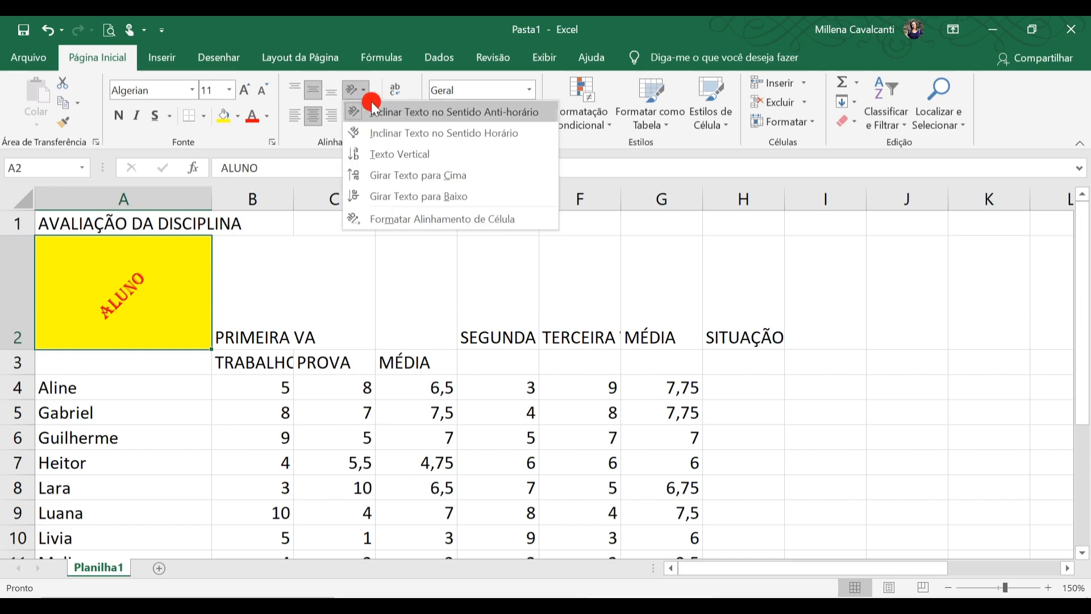
click(366, 133)
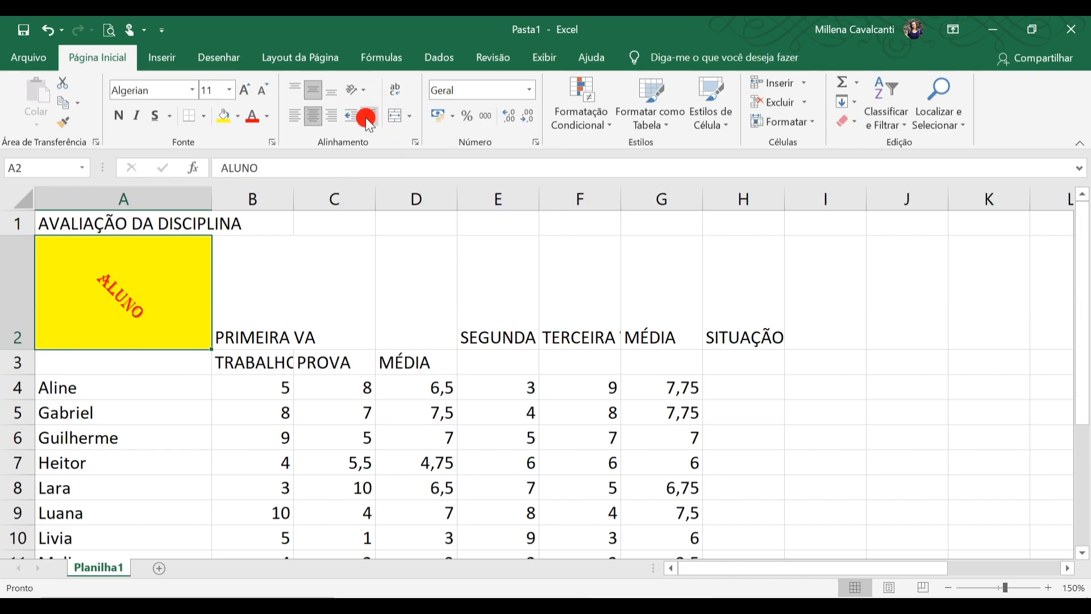
Try vertical and upward-rotated text on the ALUNO heading, and settle on text rotated down.
click(371, 95)
click(372, 150)
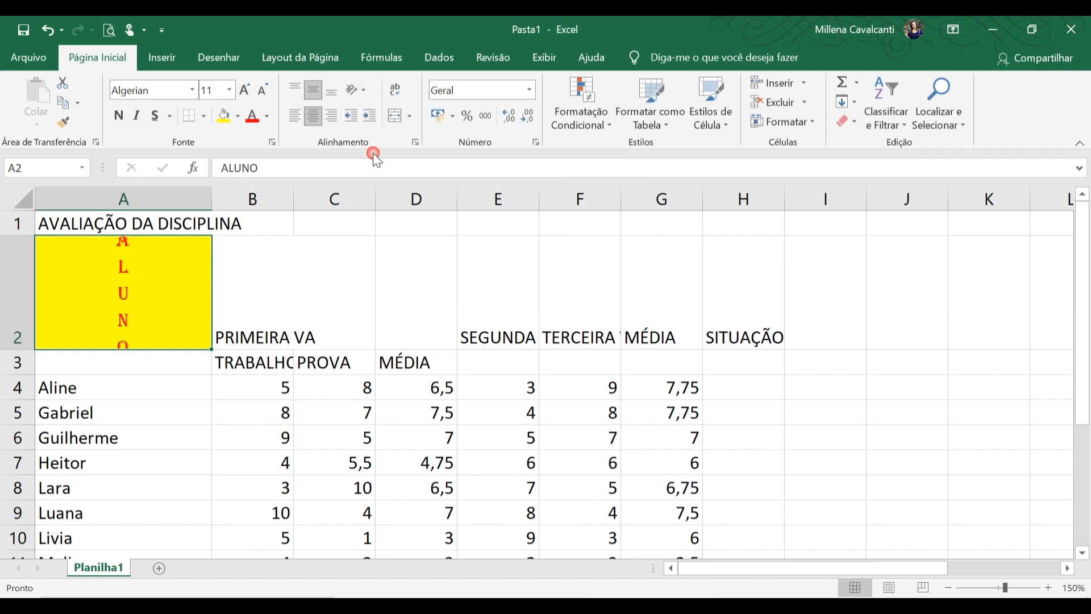
click(361, 91)
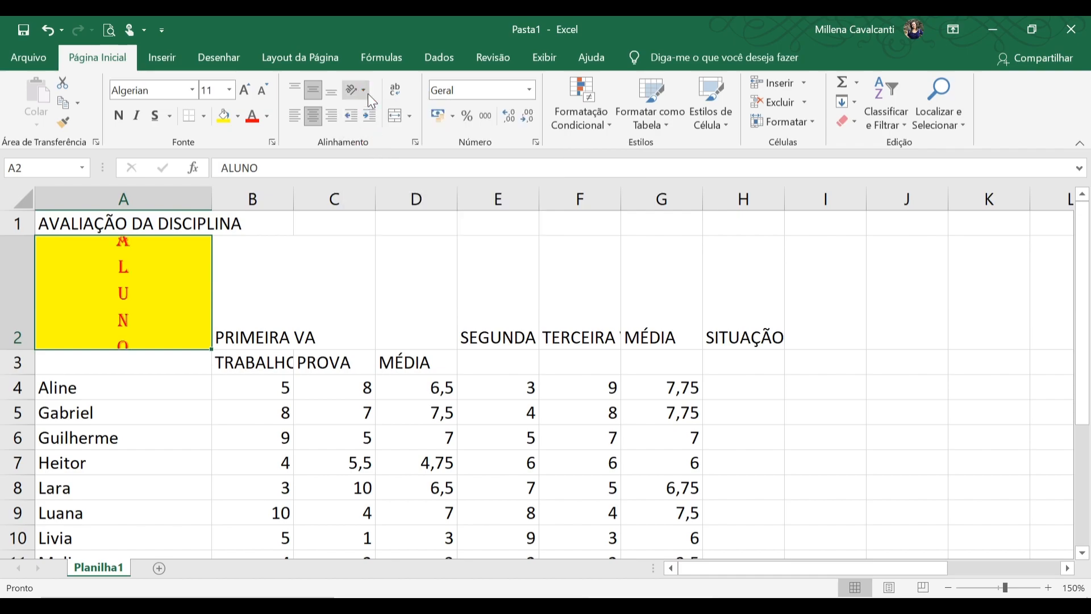
click(384, 169)
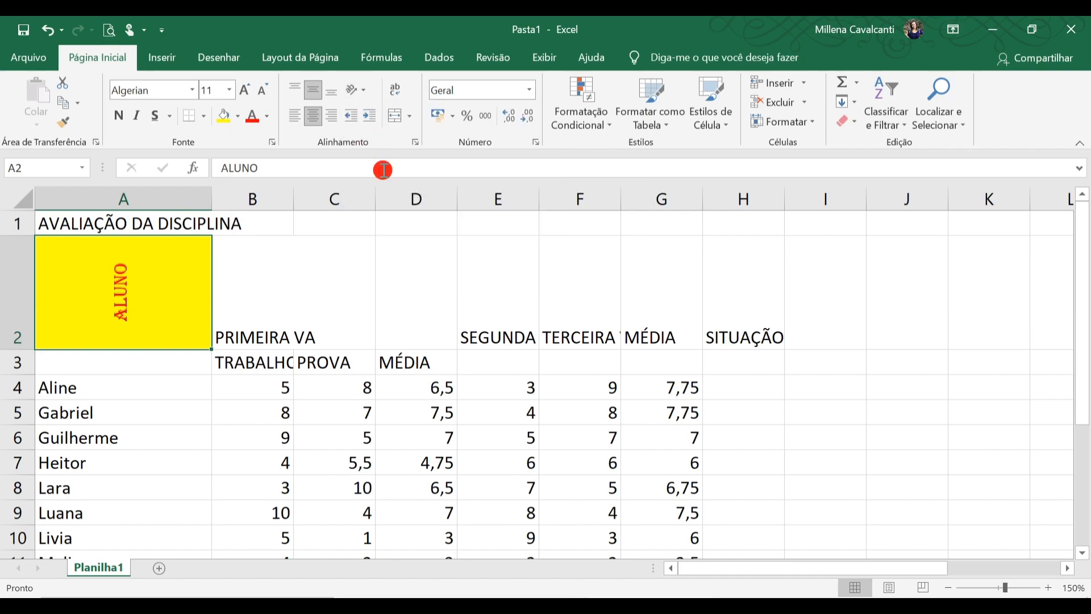
click(364, 92)
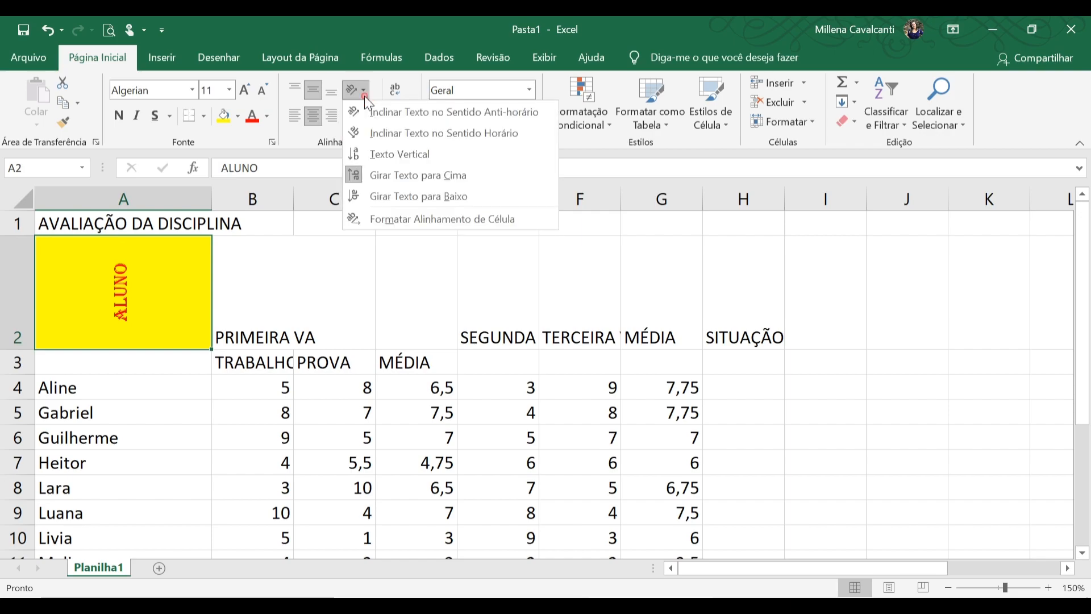
click(385, 199)
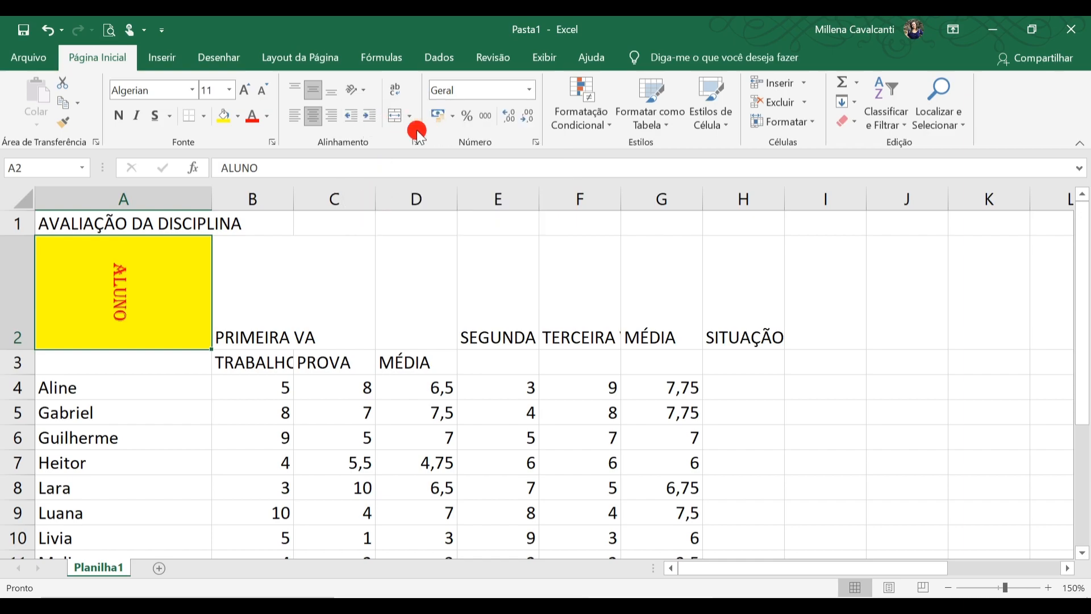
Set the ALUNO heading's text orientation in cell A2 back to 0 degrees in the cell alignment settings.
click(359, 90)
click(400, 220)
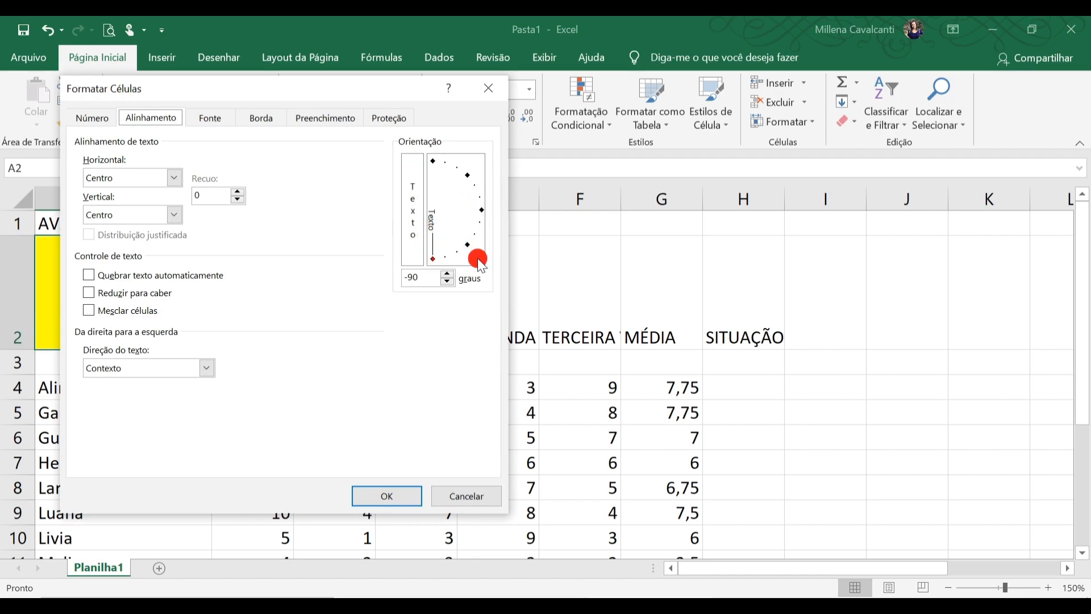
drag(434, 254, 478, 216)
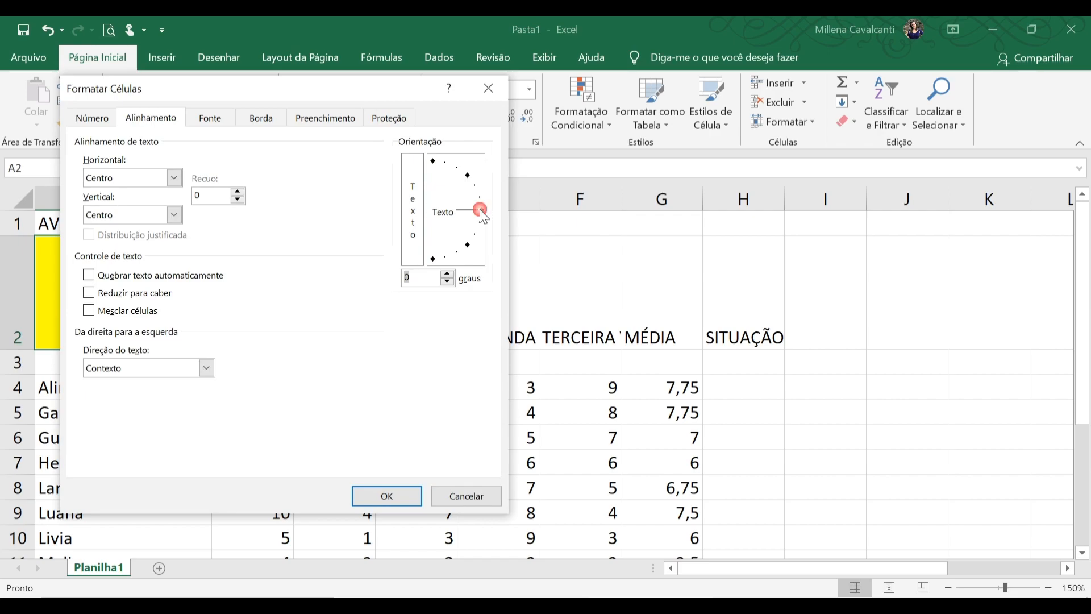
click(382, 495)
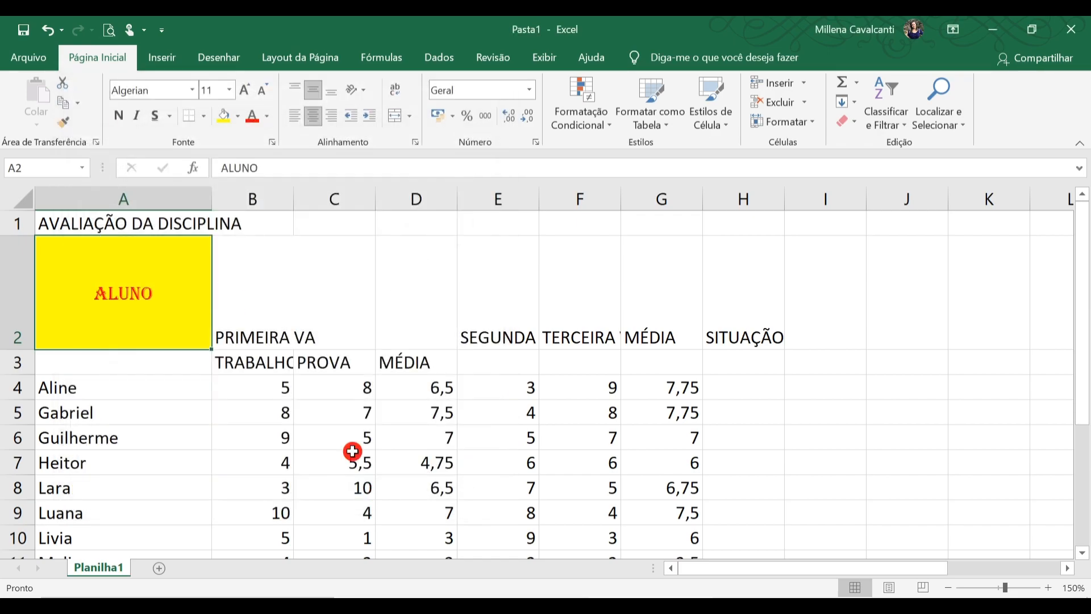
mouse_move(650, 606)
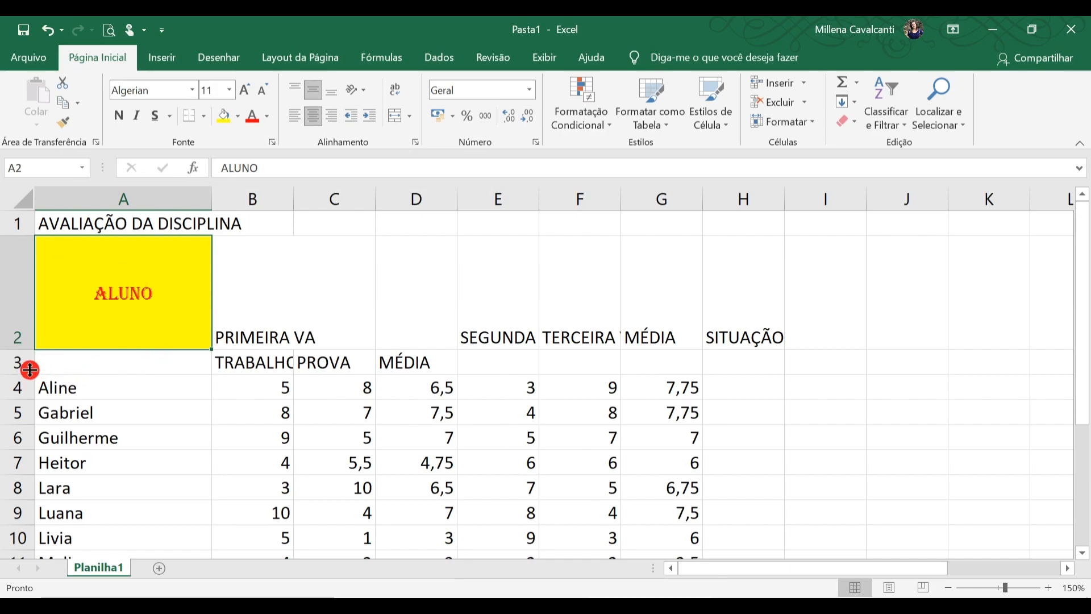
Autofit the height of row 2, and try column A wide enough for the title before narrowing it to suit the names.
click(17, 277)
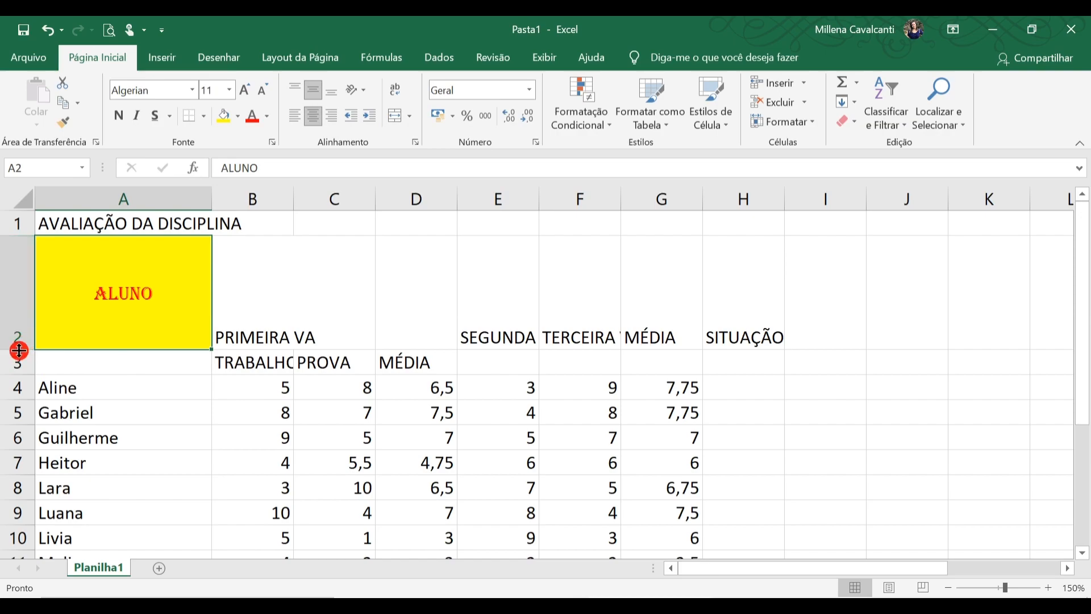
double_click(19, 350)
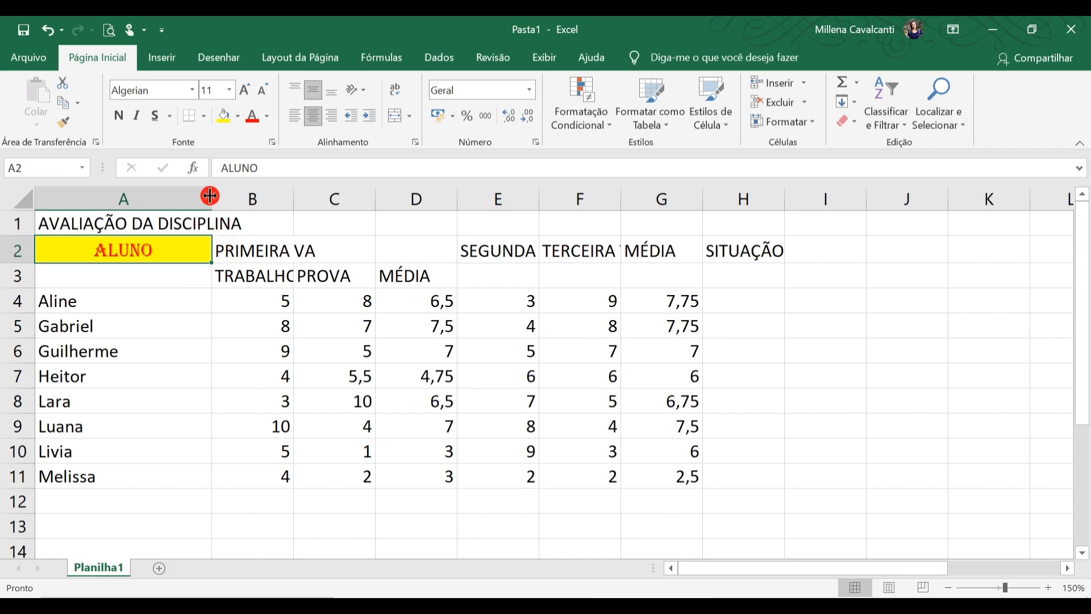
drag(210, 197, 253, 198)
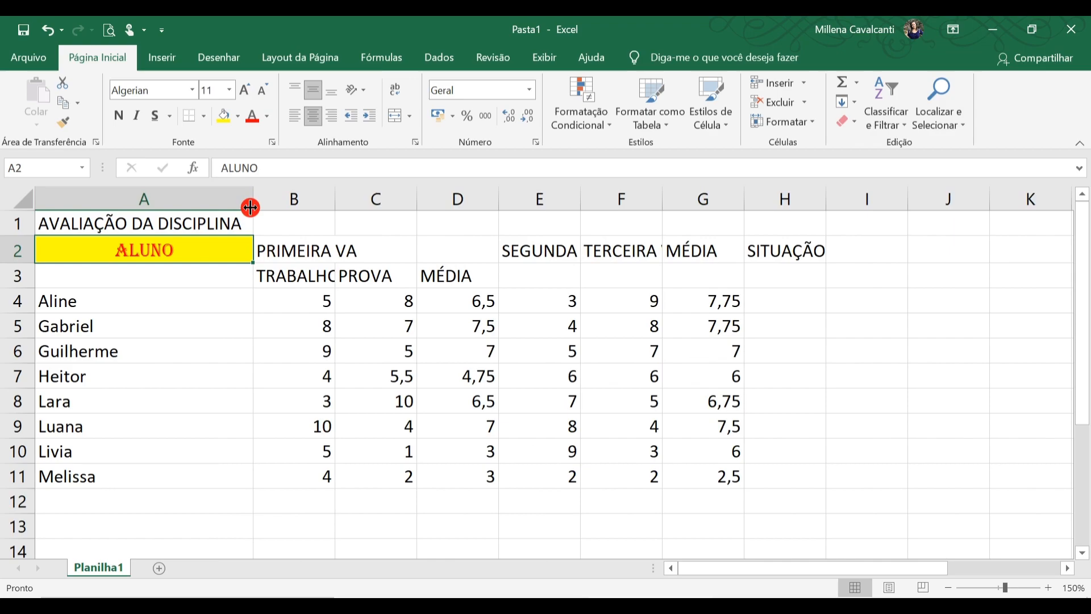
click(137, 224)
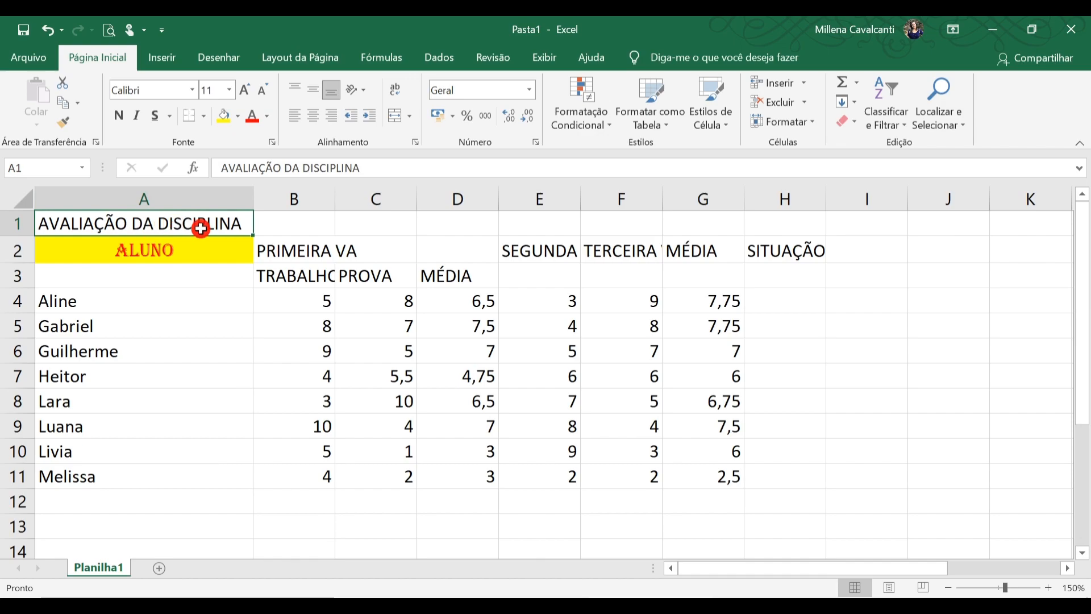
drag(253, 199, 252, 198)
drag(176, 202, 173, 203)
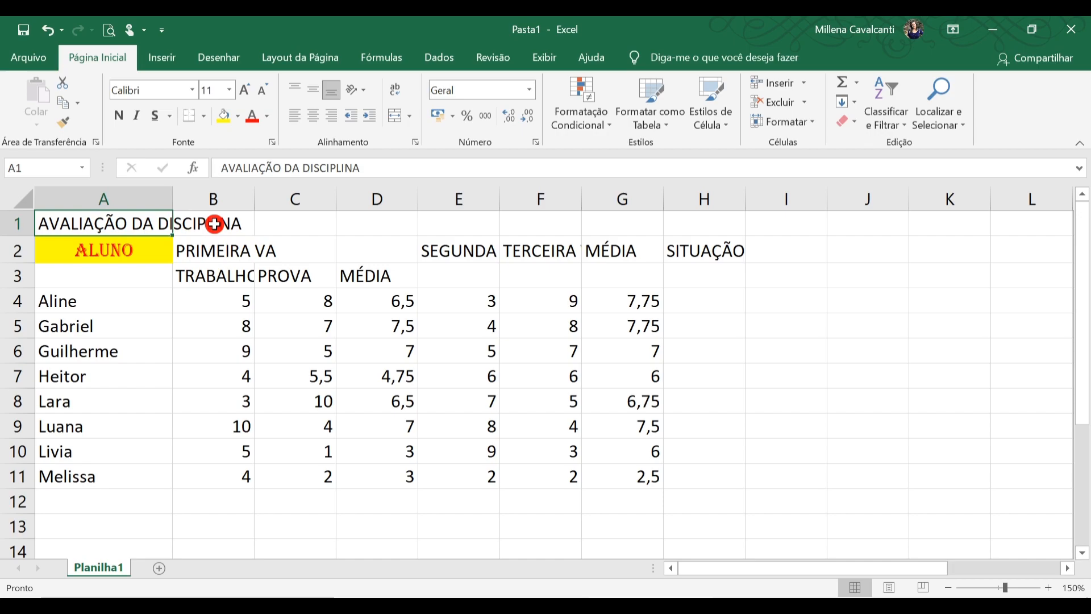
Wrap the AVALIAÇÃO DA DISCIPLINA title in cell A1 and adjust row 1's height to fit both lines.
click(400, 95)
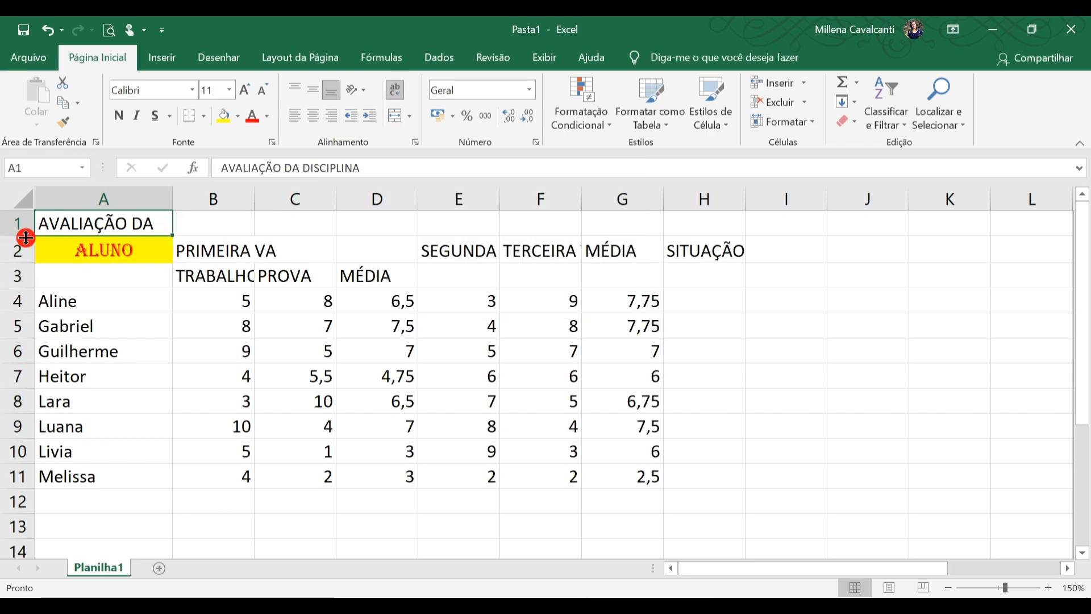
drag(27, 236, 30, 268)
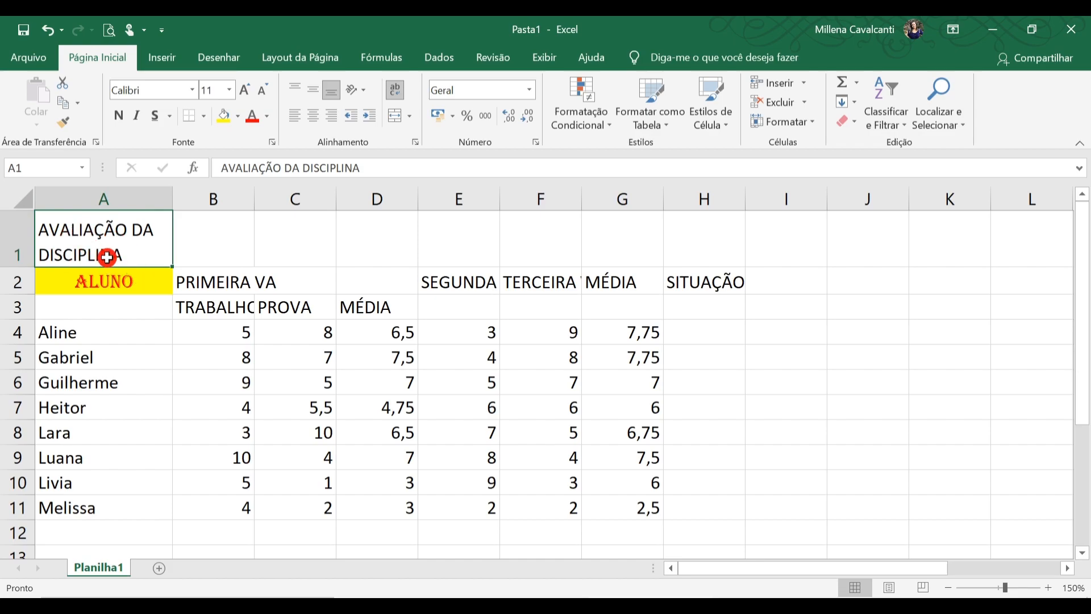
drag(10, 267, 9, 260)
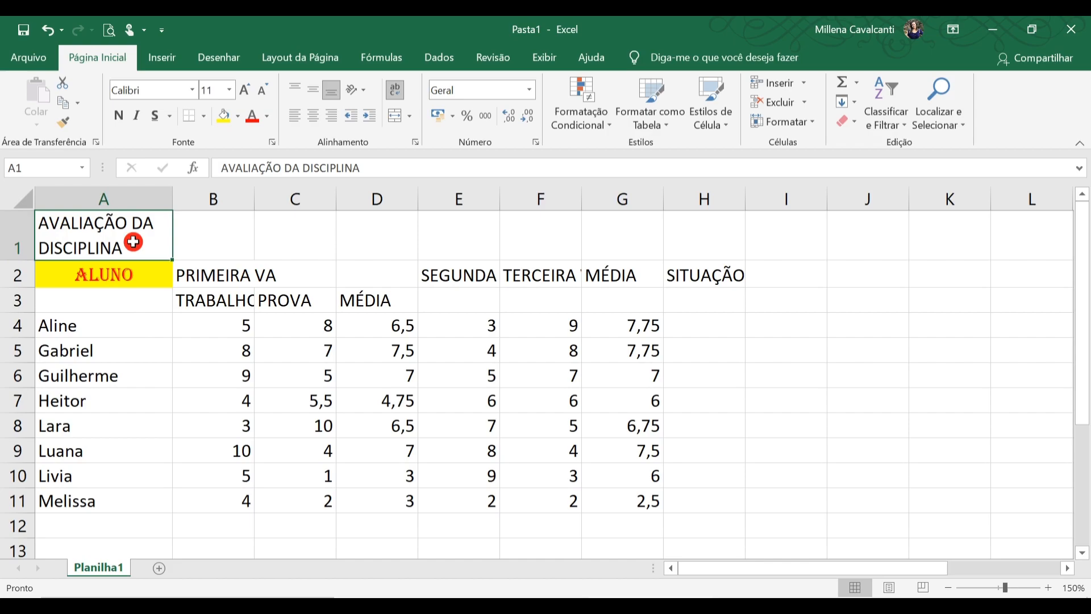
Merge and center the AVALIAÇÃO DA DISCIPLINA title across A1:H1 and align it to the vertical middle.
drag(133, 242, 682, 251)
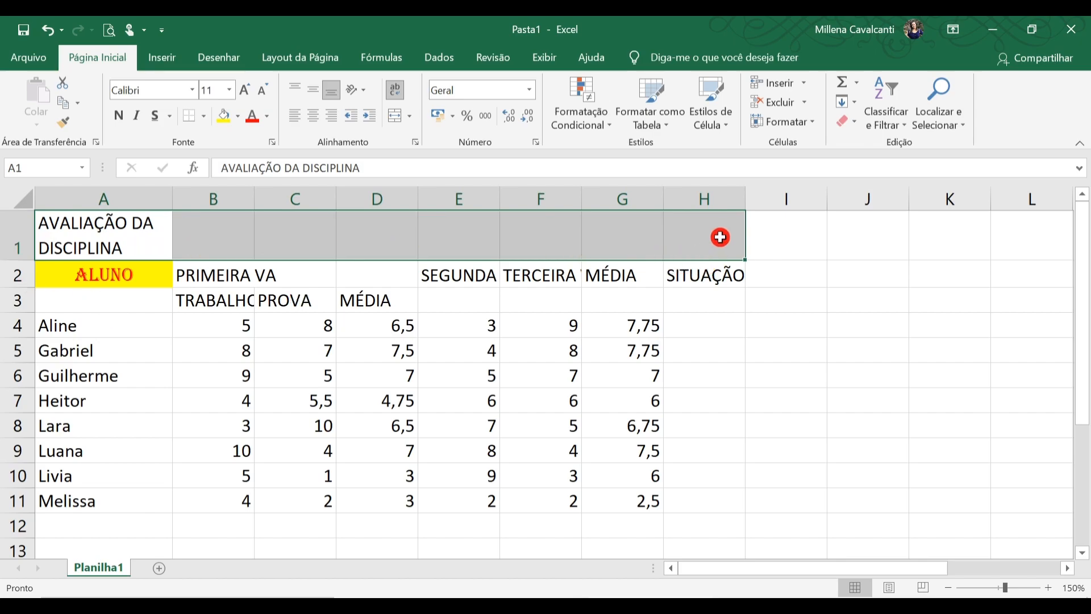
click(398, 117)
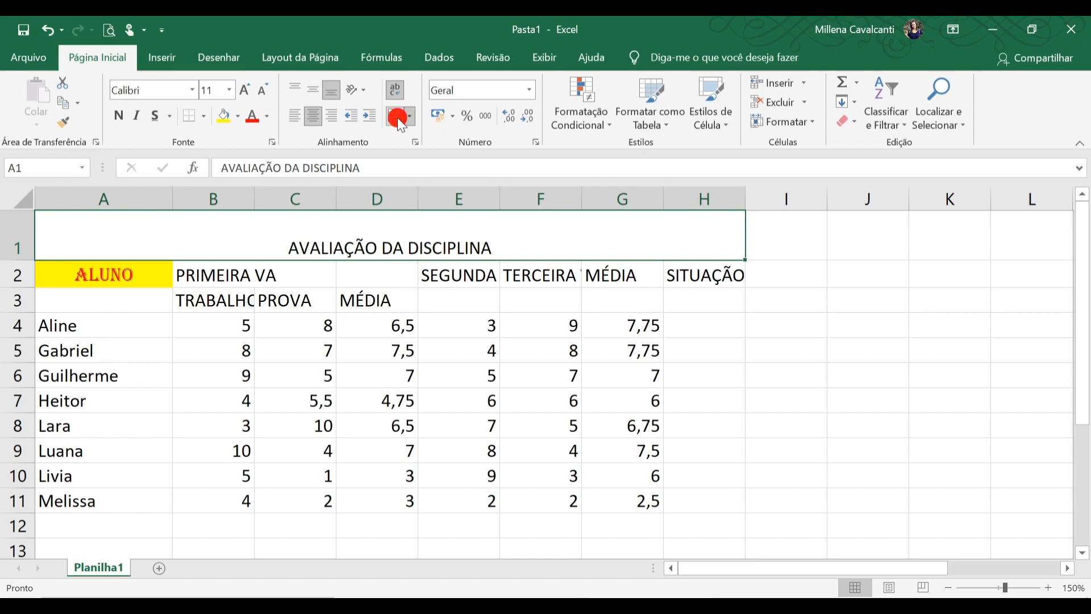
click(314, 90)
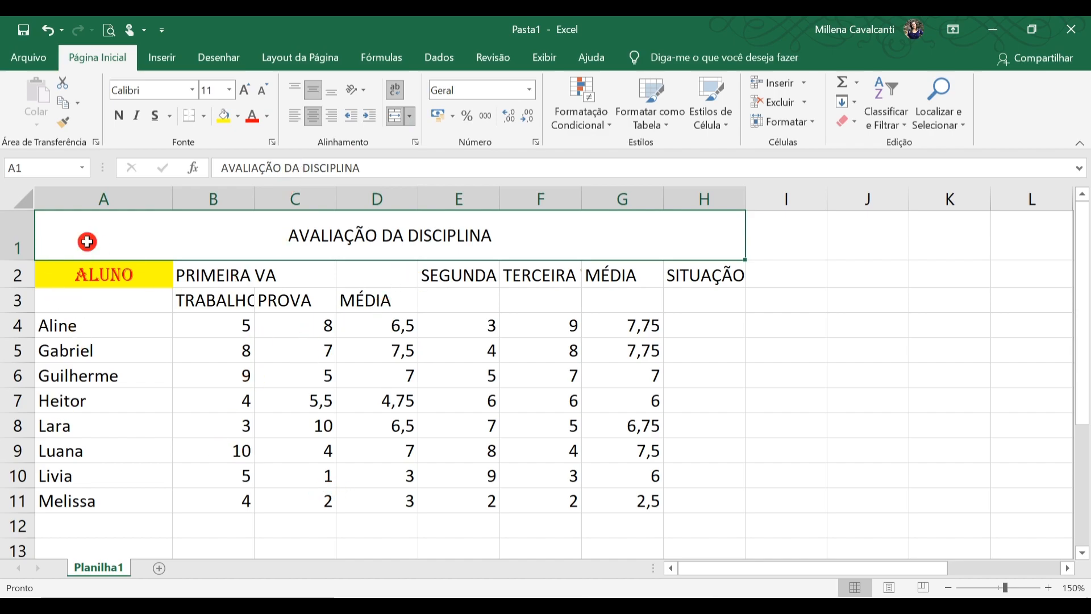
Autofit row 1 to the single-line title, and try making the row slightly taller.
double_click(20, 261)
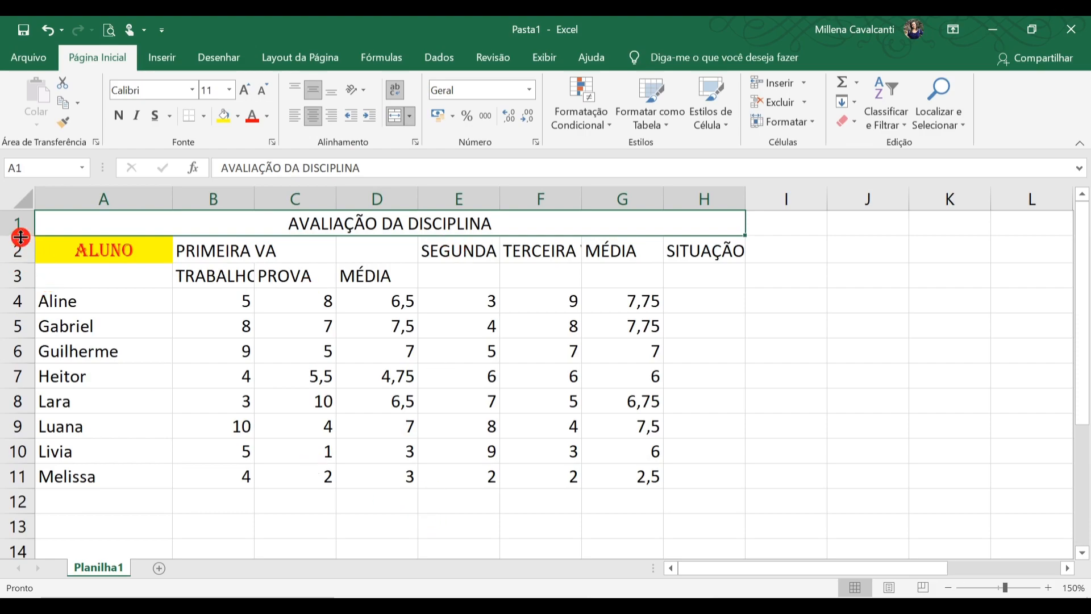
drag(20, 235, 19, 251)
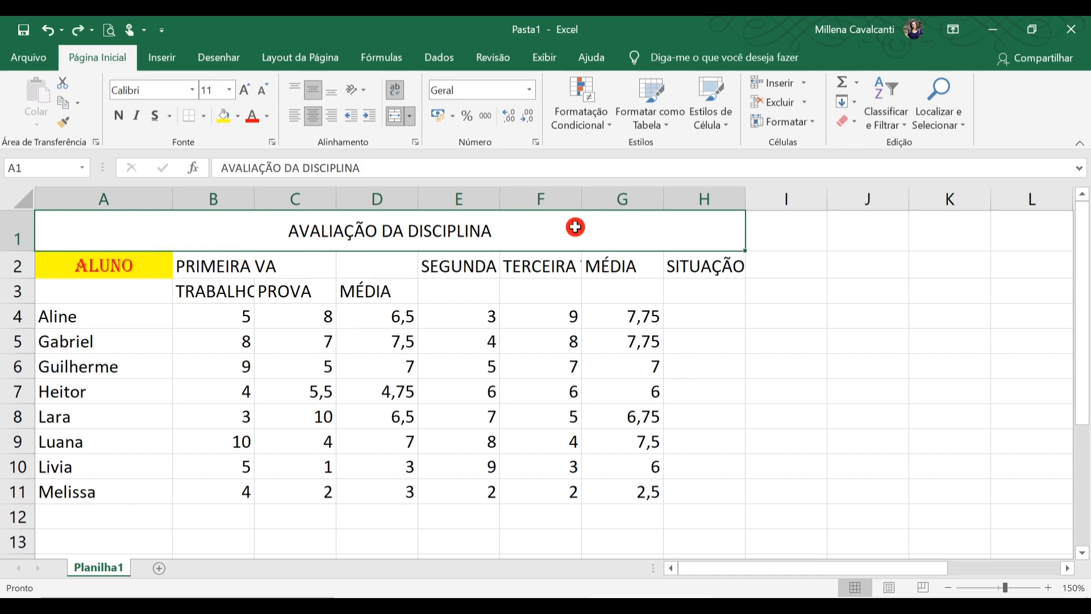
click(786, 337)
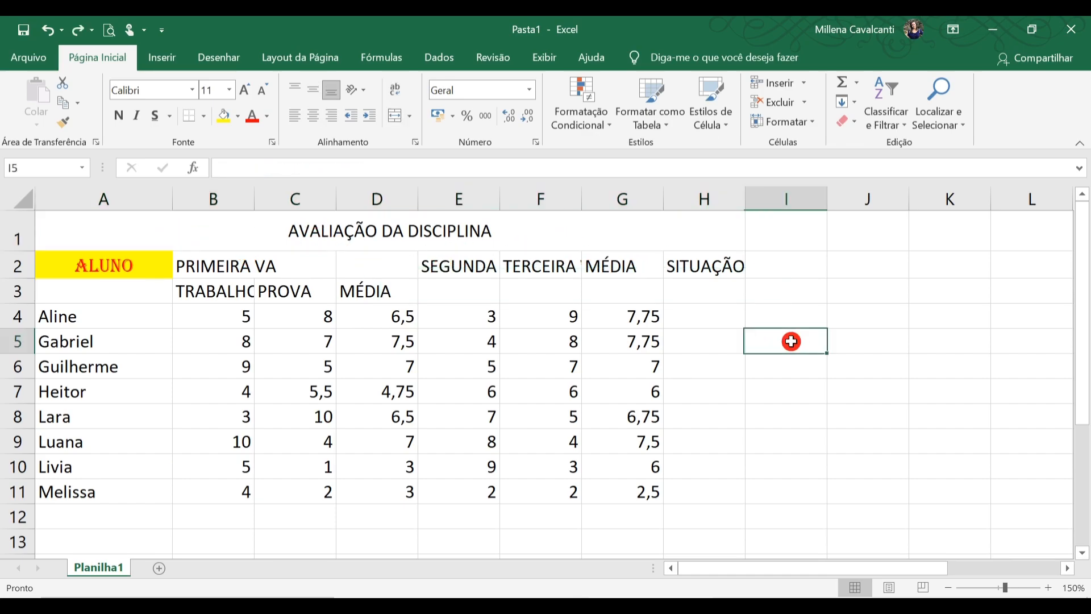
Format the range A1:H11 as a table with headers, using a blue style from the Média group.
click(666, 128)
click(668, 129)
drag(151, 241, 506, 488)
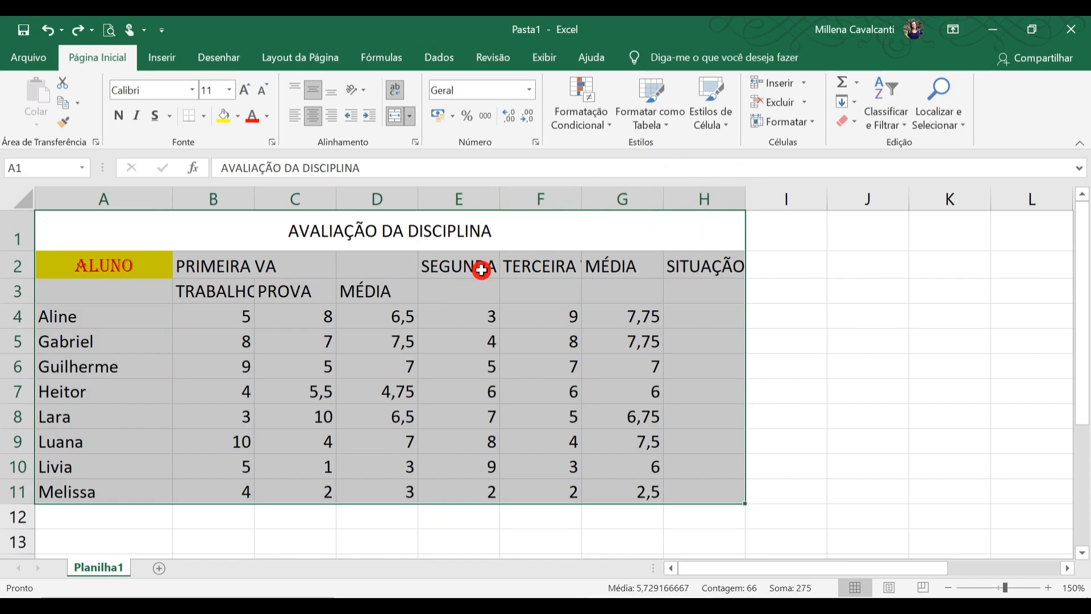
click(666, 127)
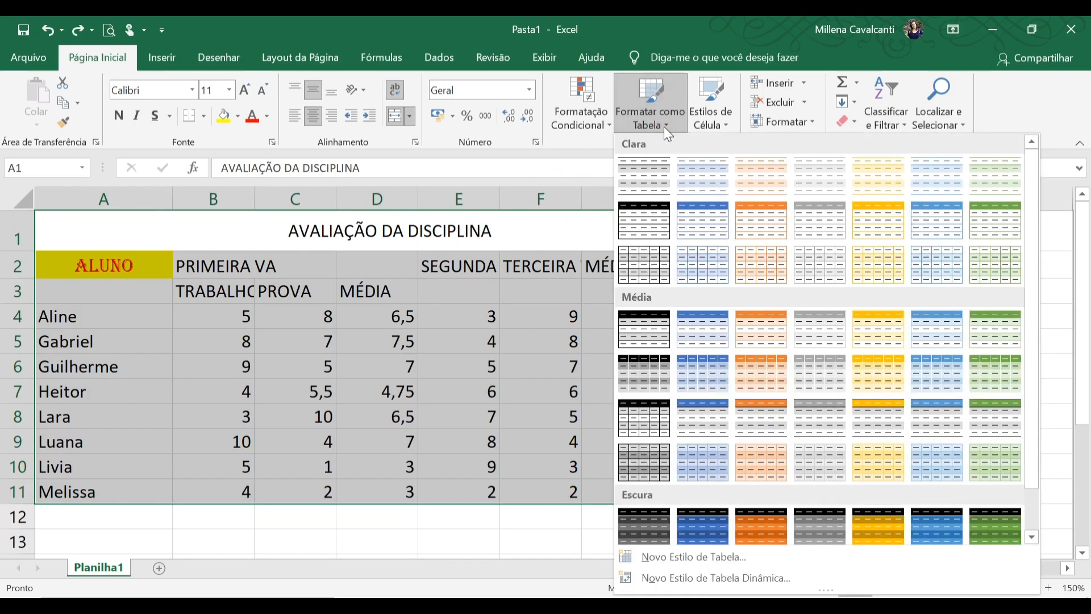
click(707, 340)
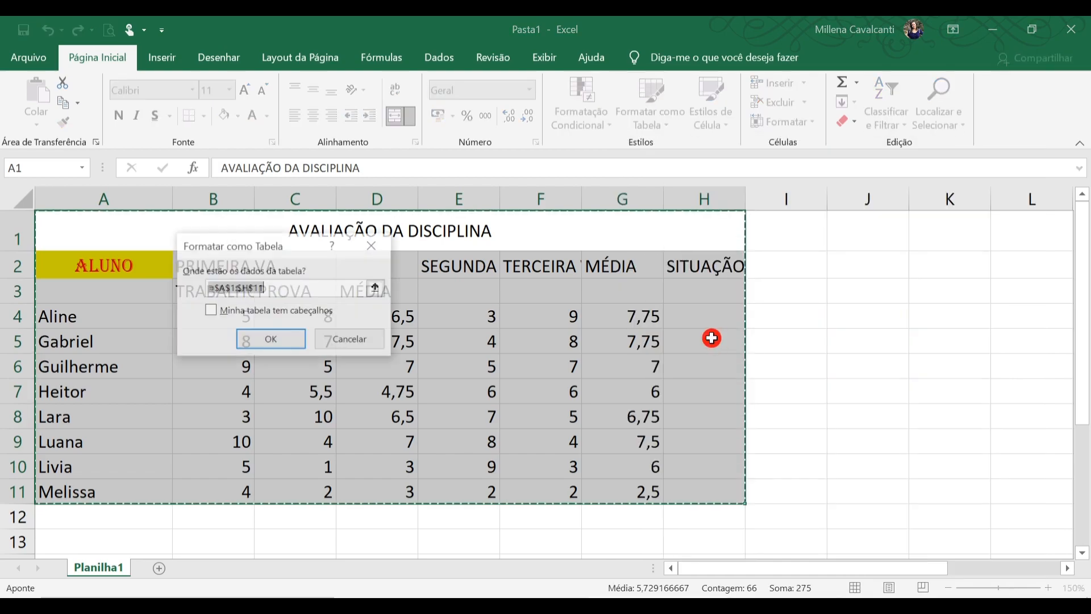
key(alt+m)
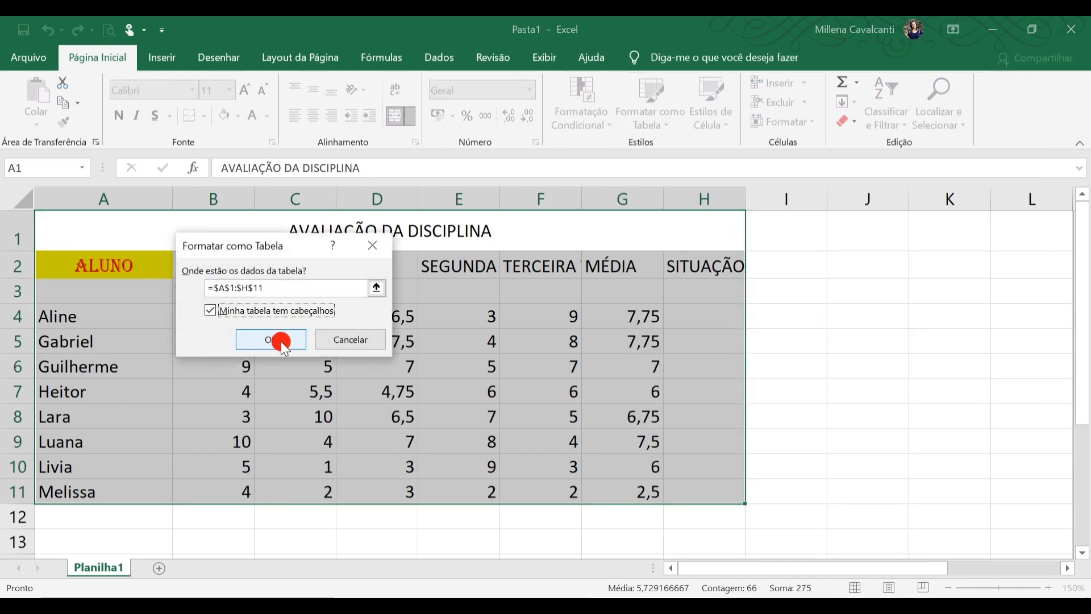
click(270, 339)
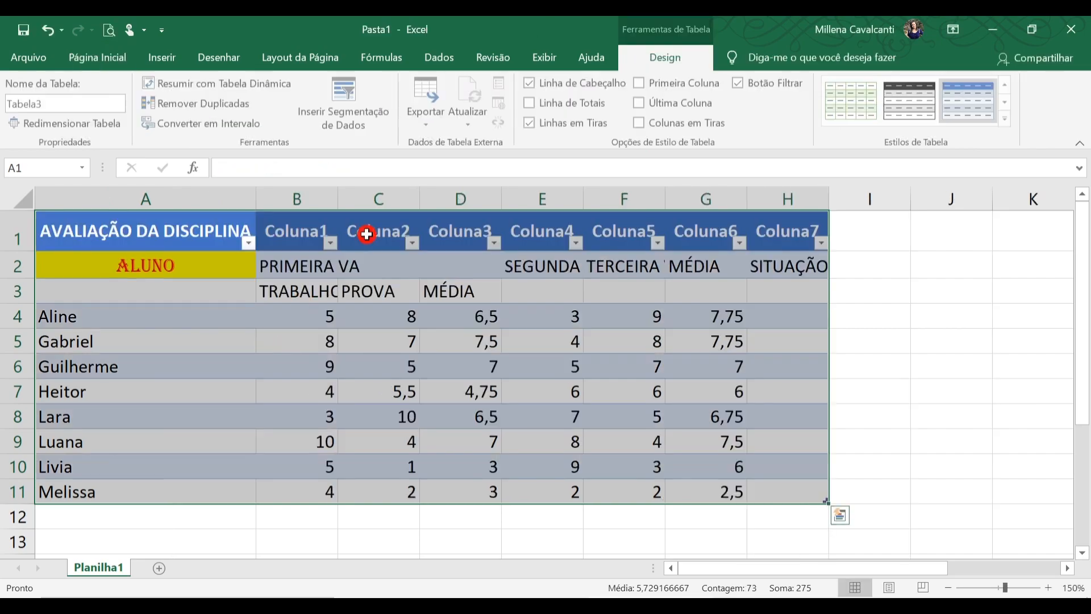
click(872, 415)
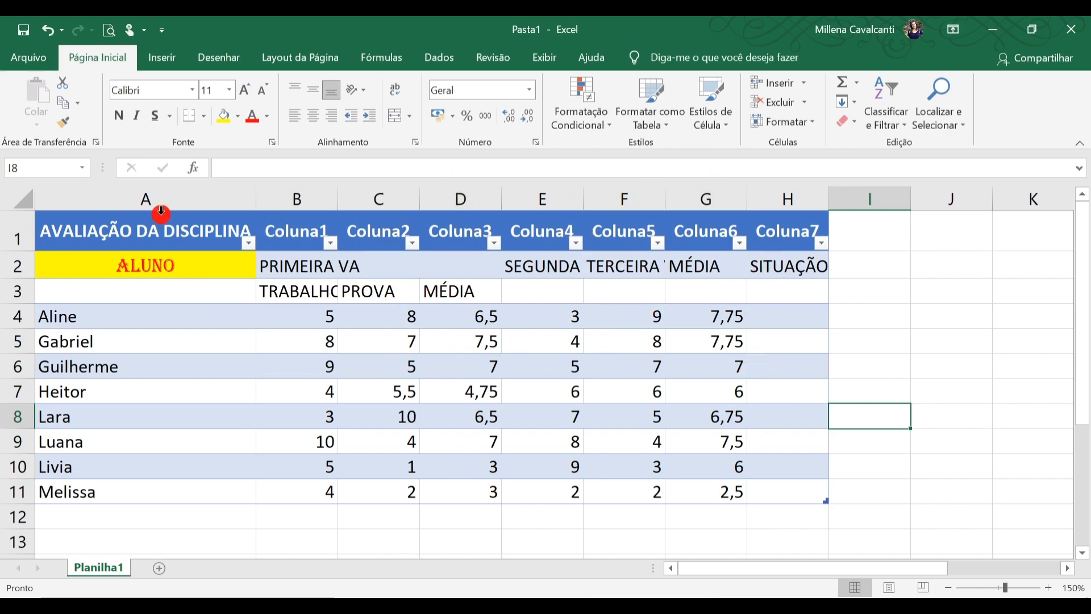
View the filter options of the Coluna1 header without applying any, and undo the table formatting and the last row 1 height change.
click(150, 232)
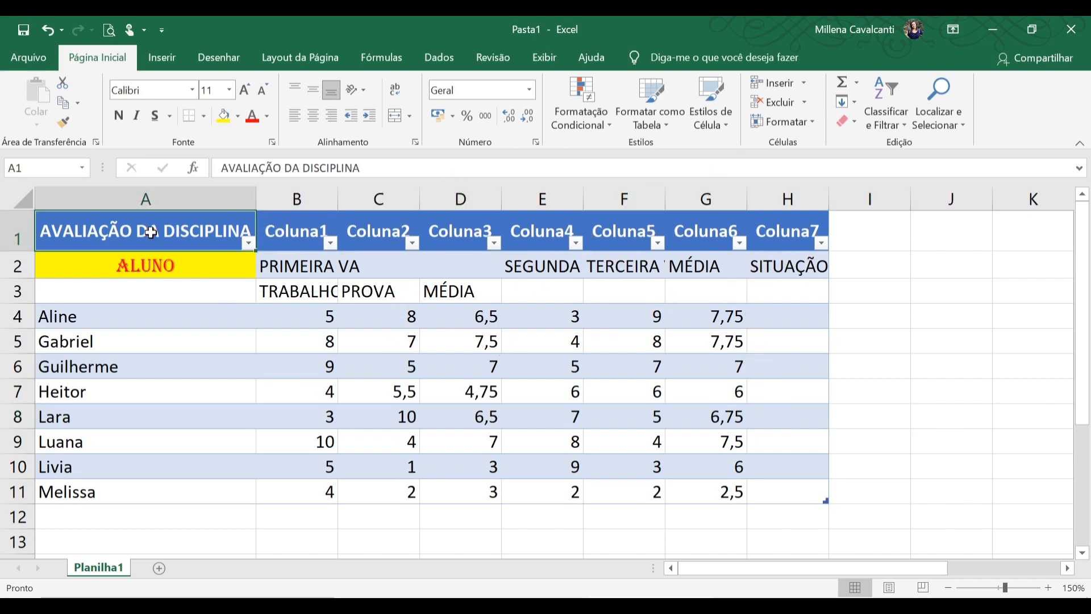
click(330, 243)
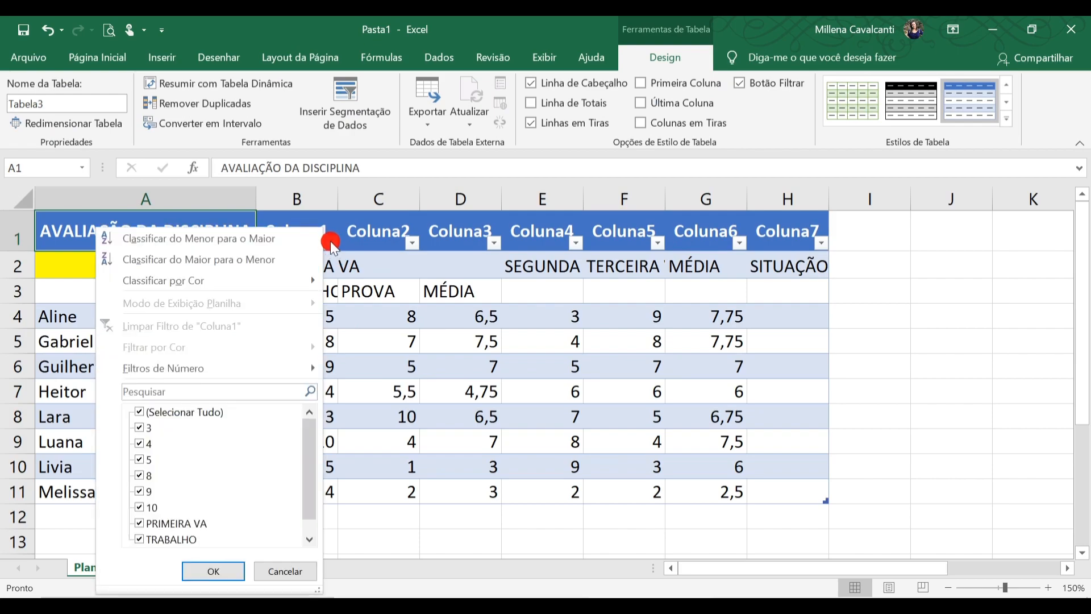
click(274, 571)
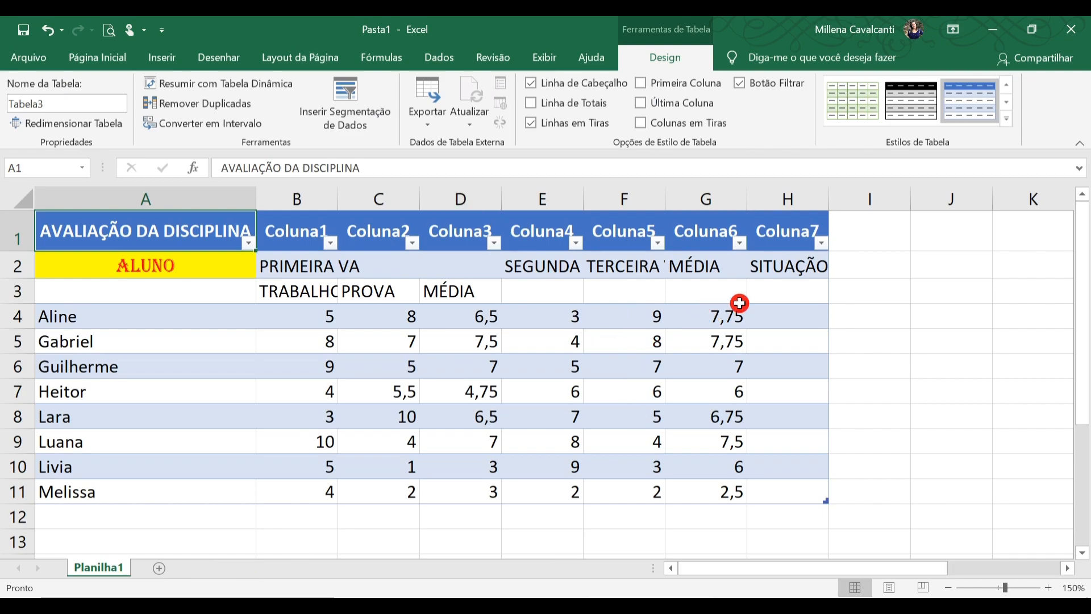
key(ctrl+z)
click(776, 422)
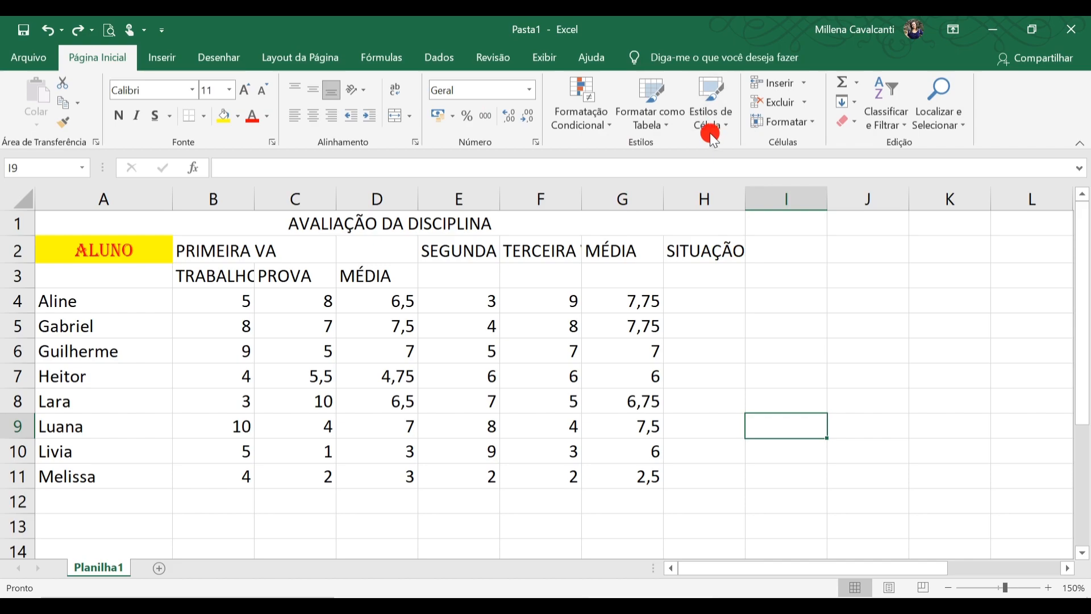
Apply the Ênfase2 cell style to the merged AVALIAÇÃO DA DISCIPLINA title in row 1.
click(725, 133)
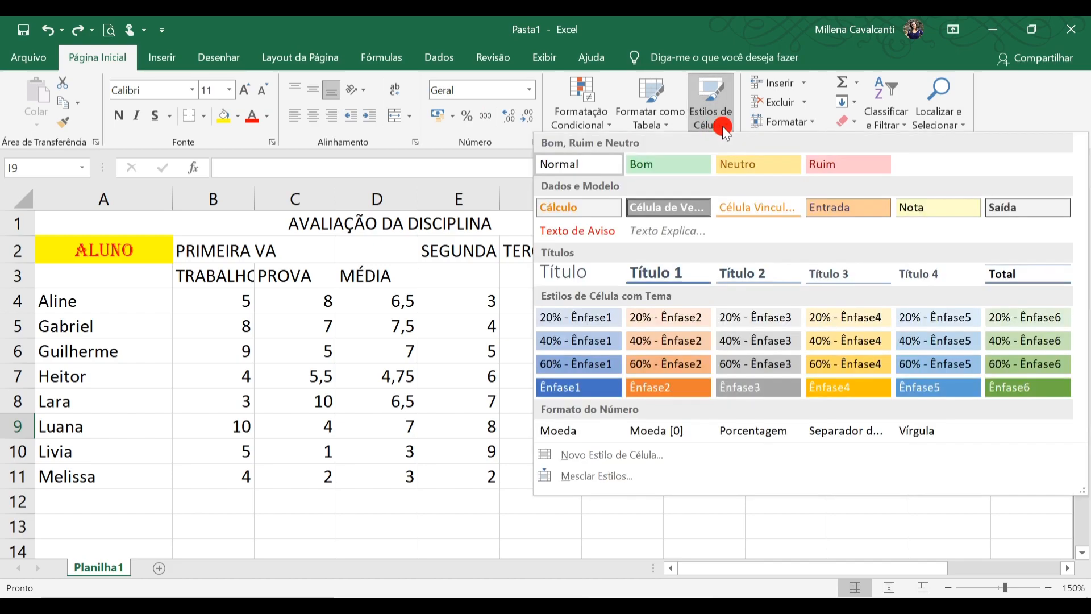
click(291, 250)
click(290, 224)
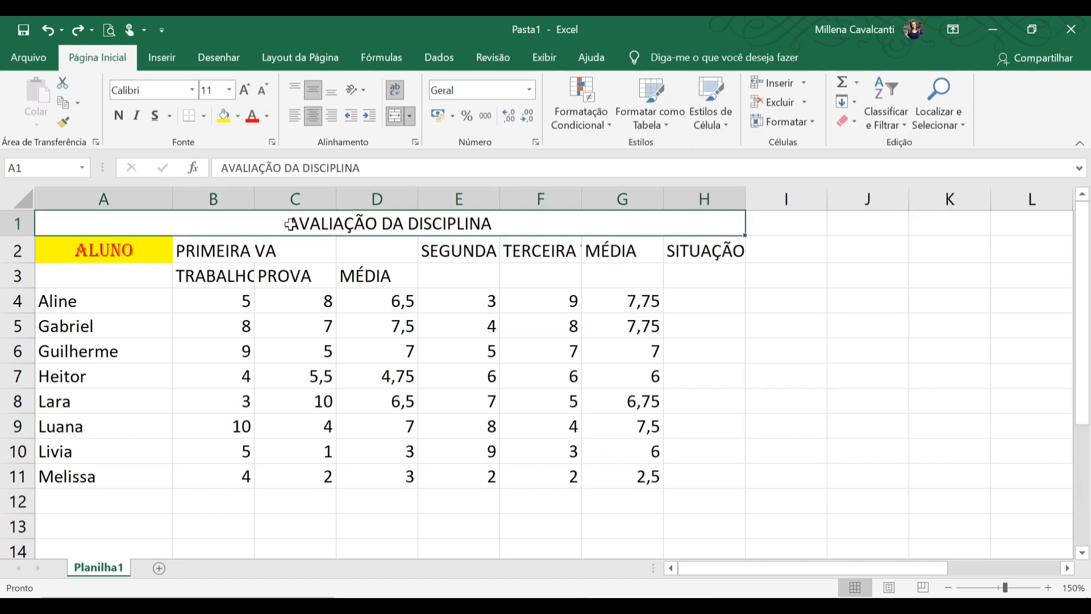
click(711, 108)
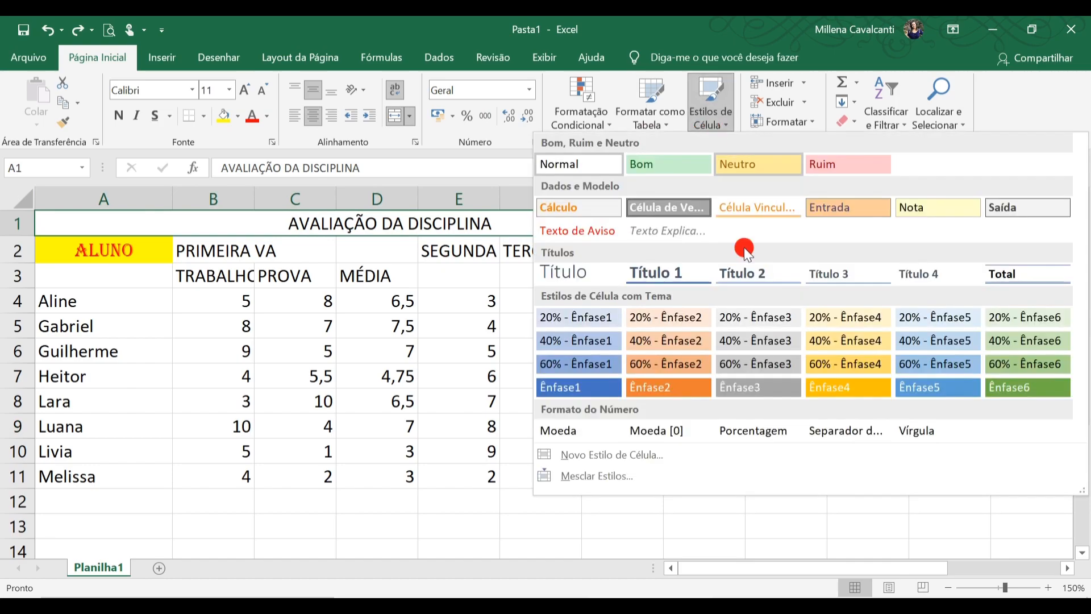
click(705, 390)
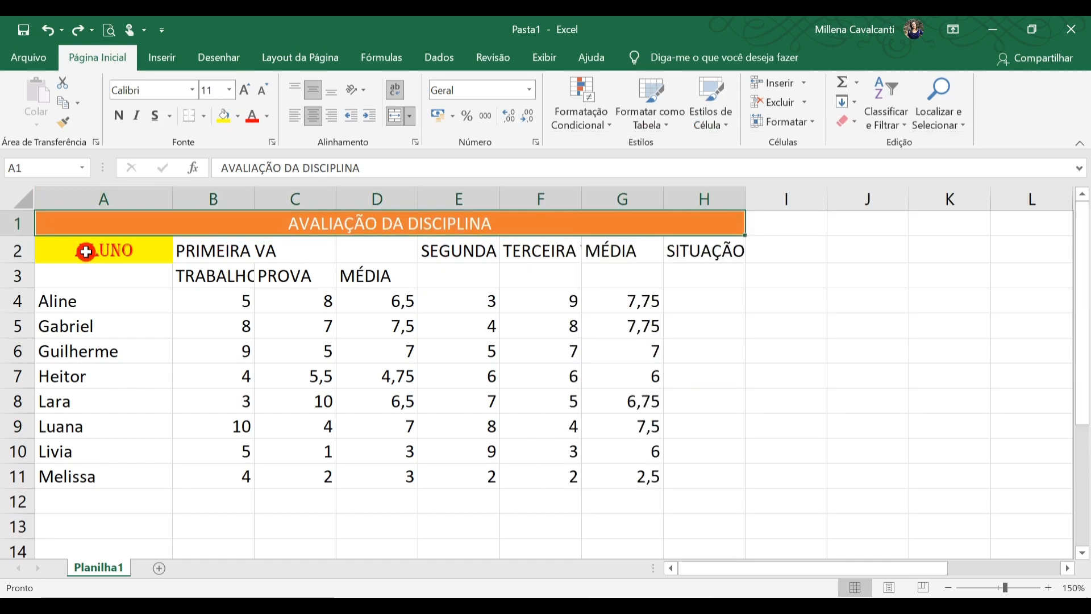
Apply the 60% - Ênfase2 cell style to the heading cells A2:H3.
drag(86, 250, 689, 273)
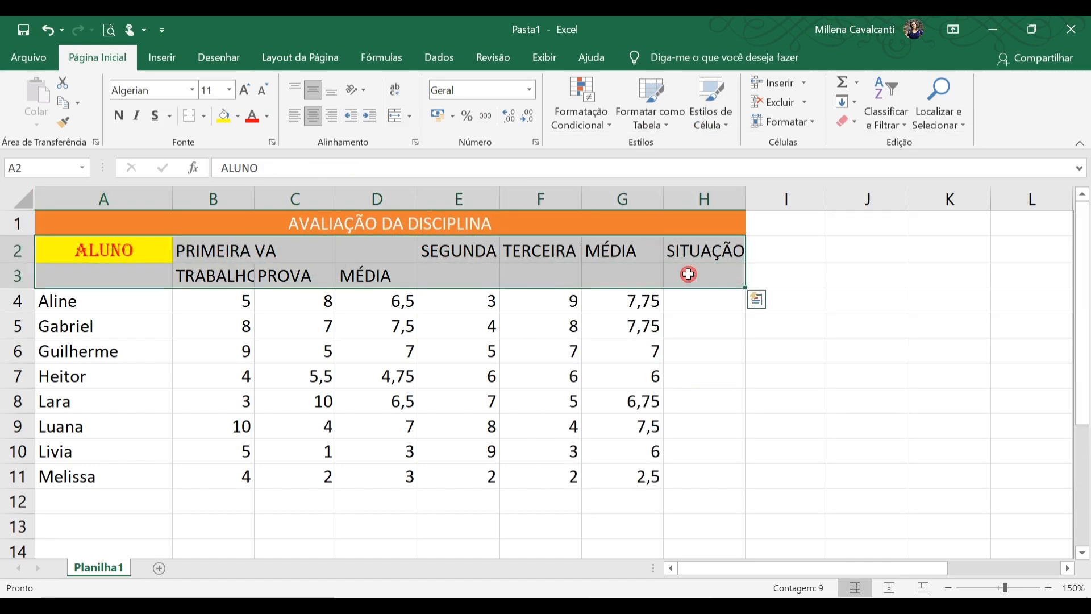
click(717, 122)
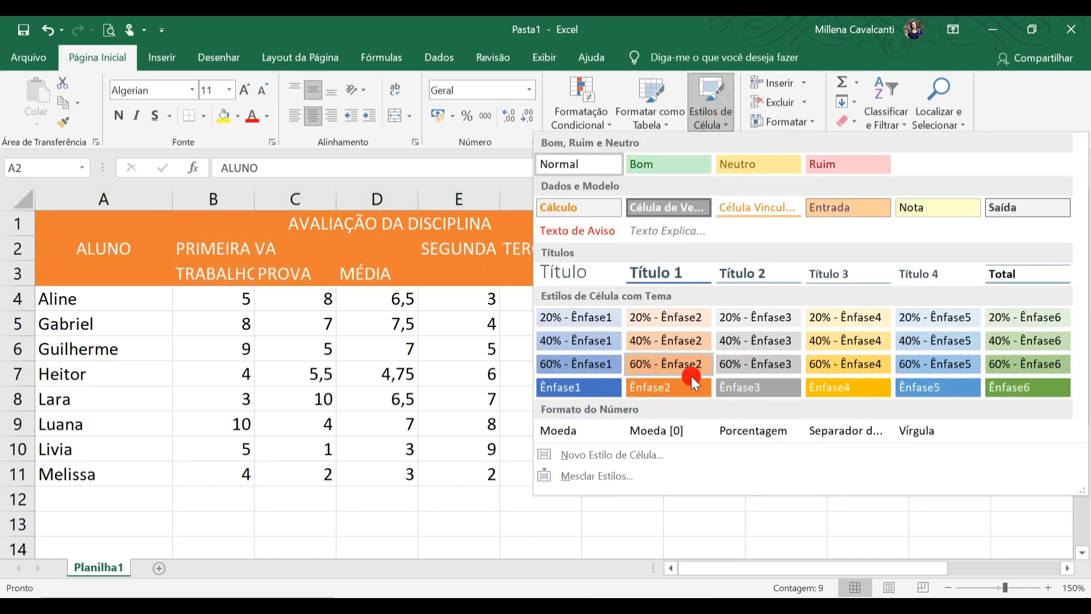
click(683, 370)
click(503, 355)
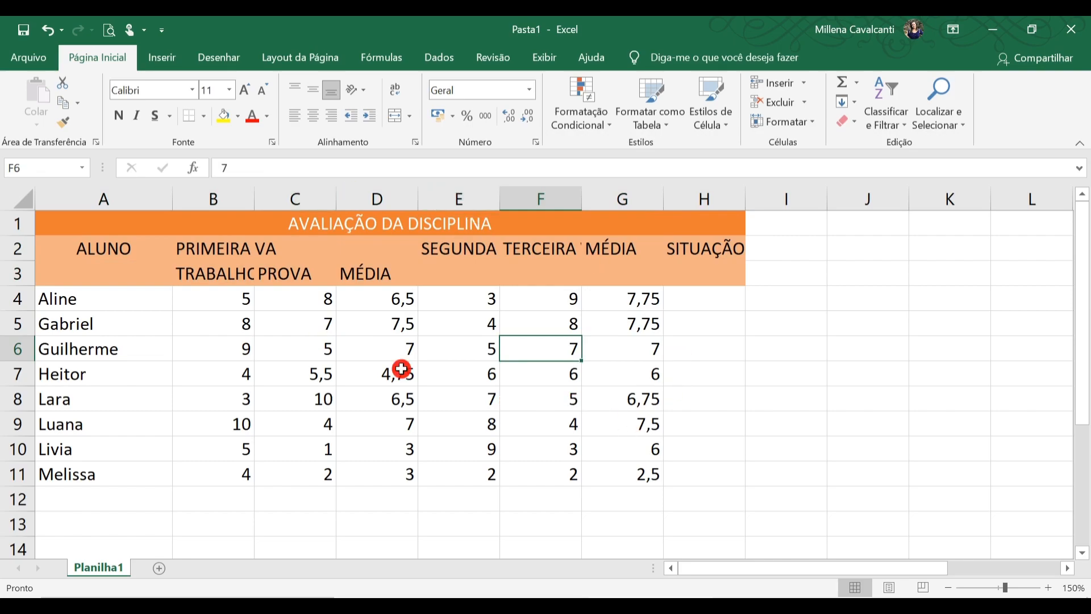
Merge and center the ALUNO heading across A2:A3 and the PRIMEIRA VA heading across B2:D2.
click(111, 269)
drag(110, 246, 105, 268)
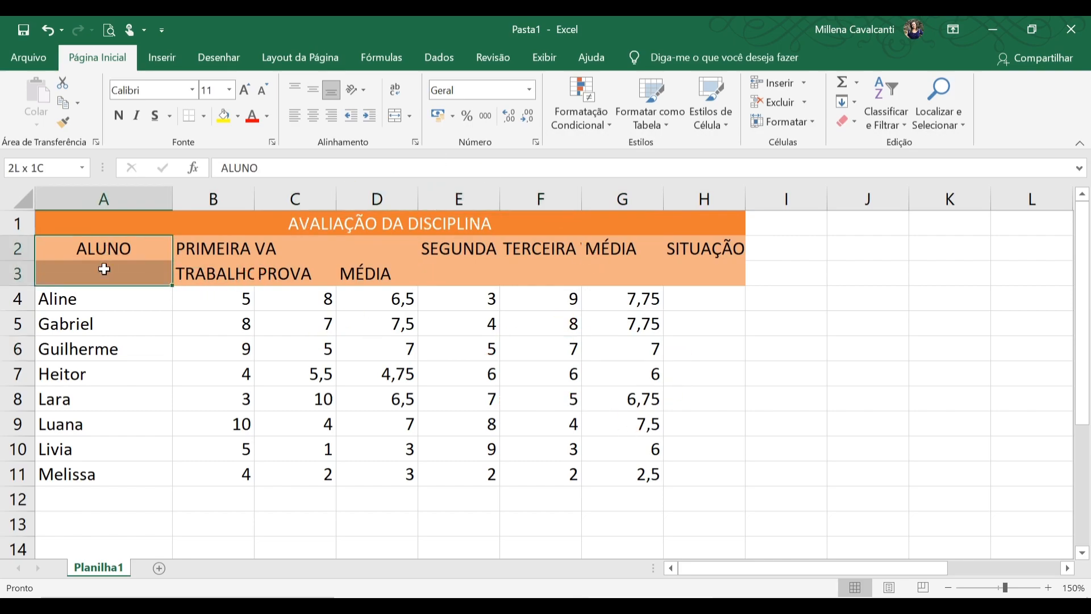
click(395, 119)
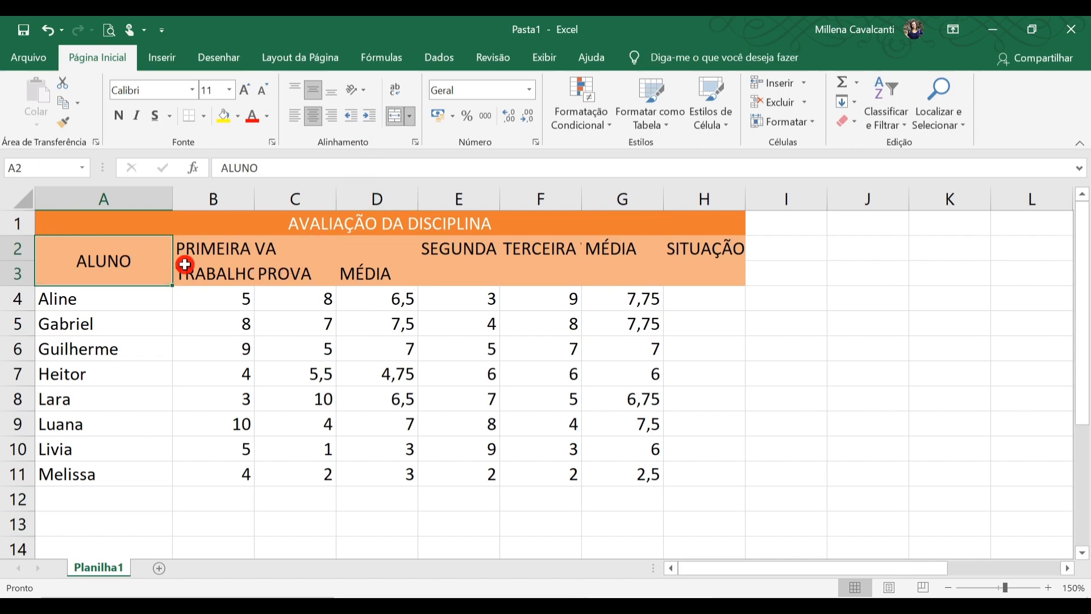
click(220, 249)
drag(232, 243, 378, 254)
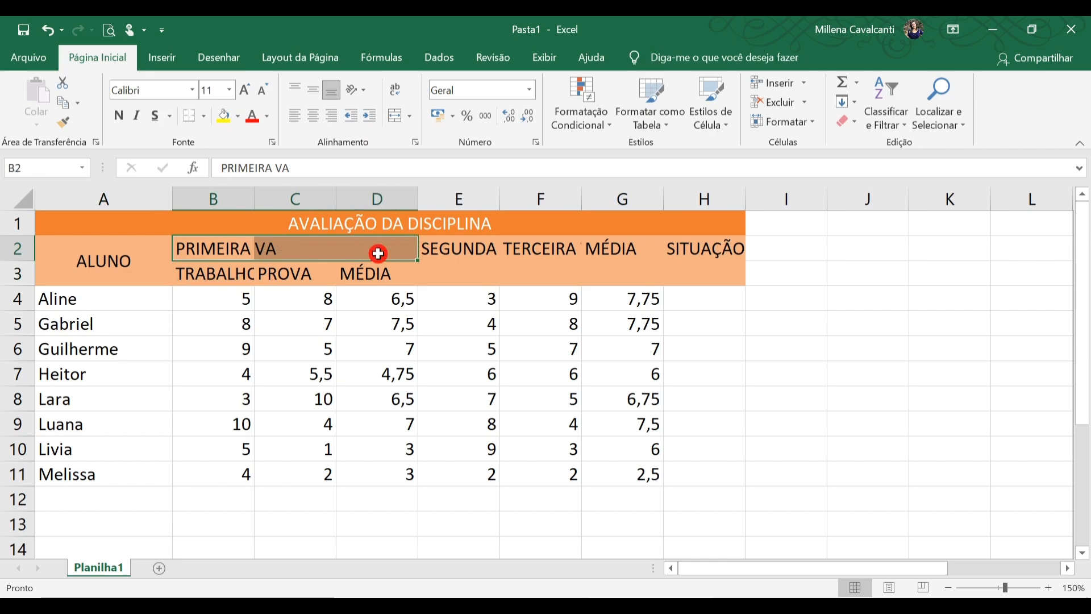
click(396, 114)
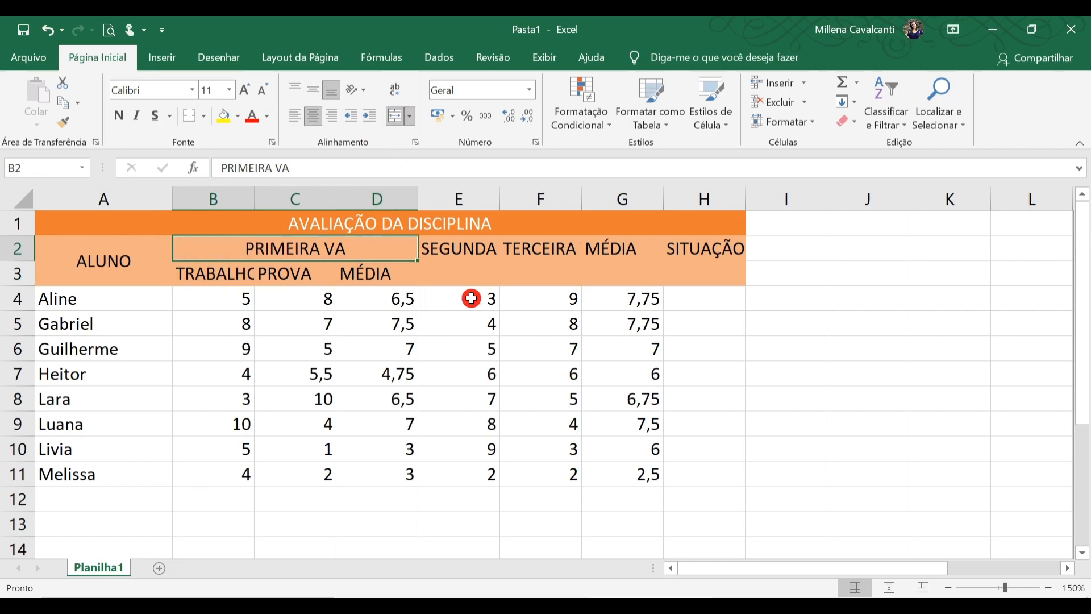
Merge and center the TERCEIRA VA heading across F2:F3 and wrap its text.
click(528, 250)
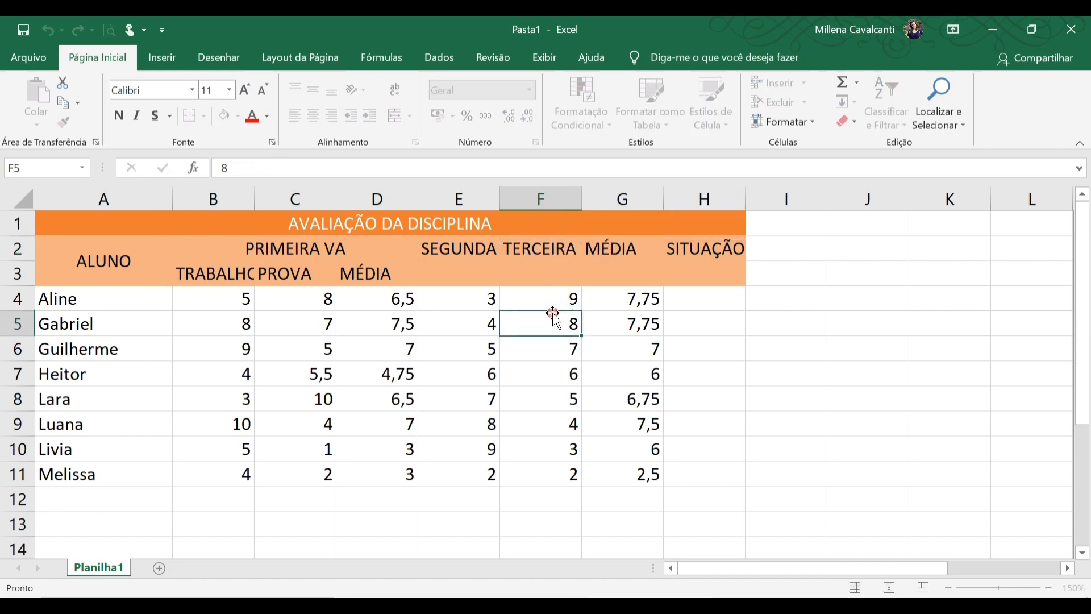
click(552, 277)
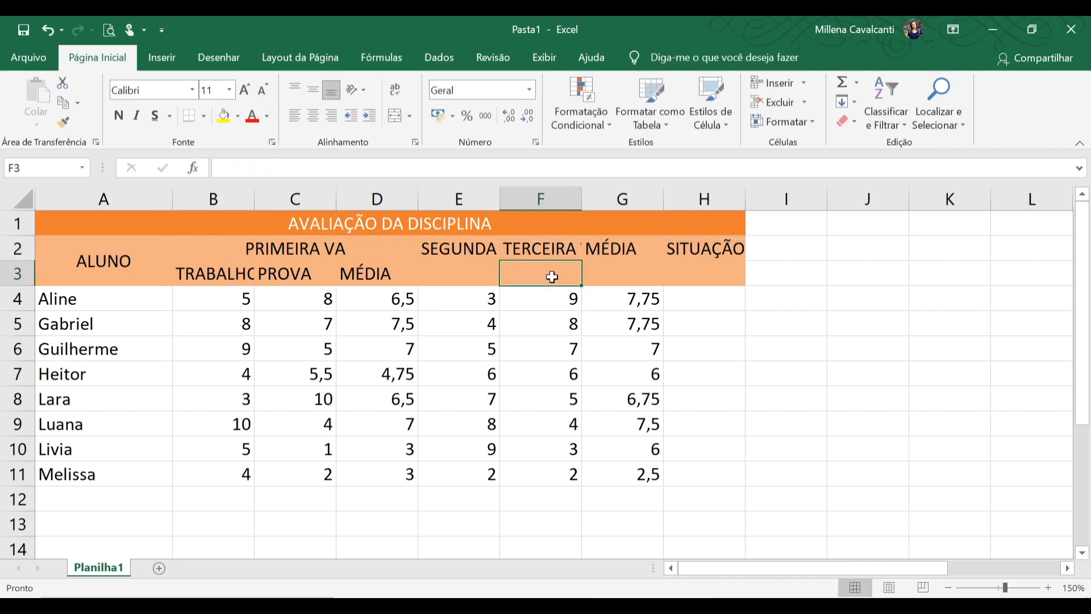
drag(549, 245, 549, 277)
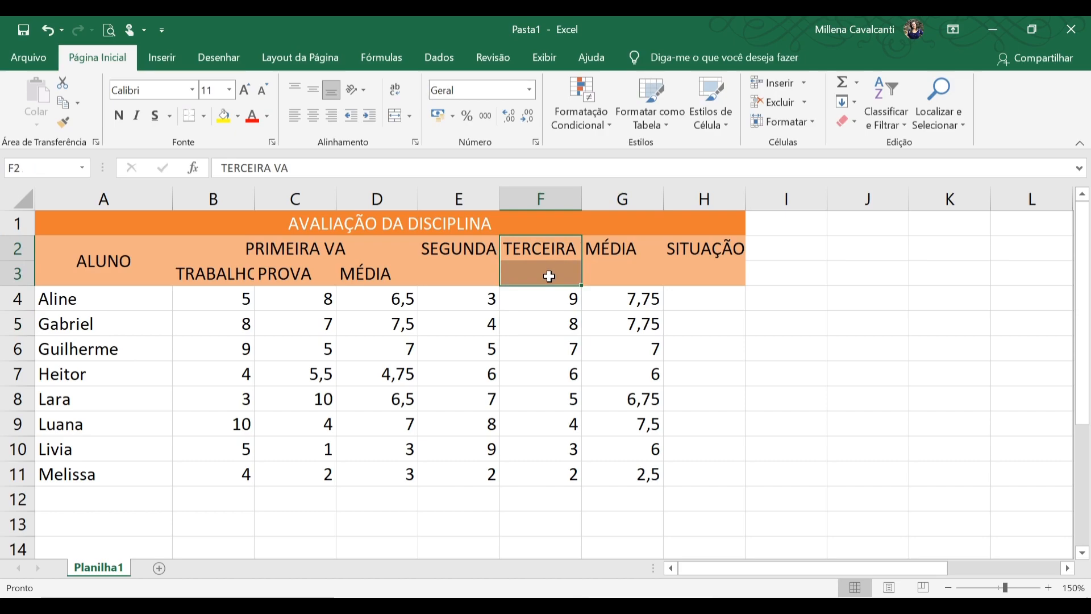
click(397, 117)
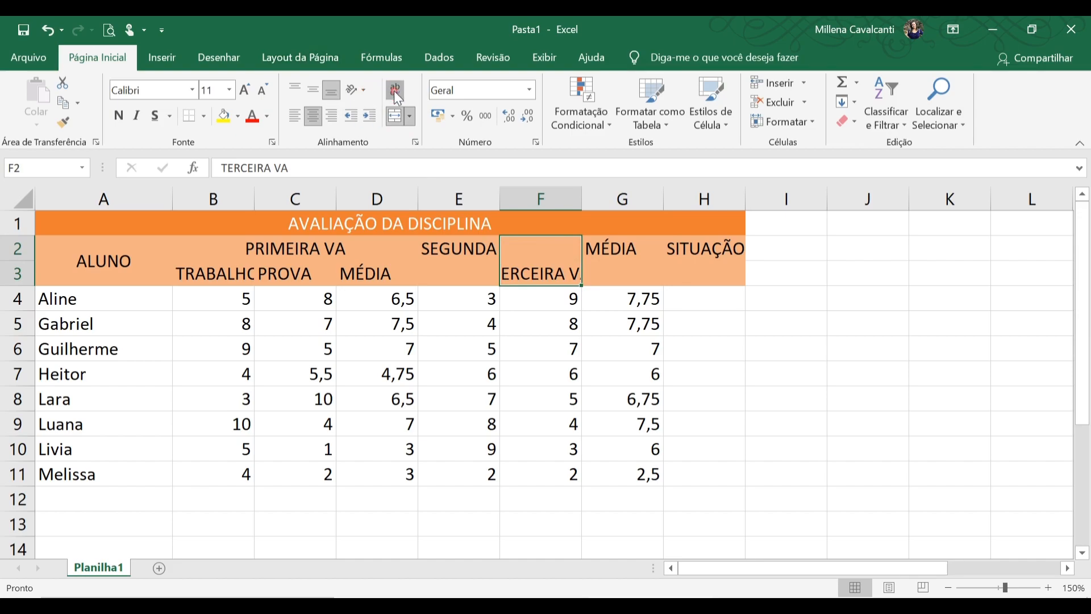
click(395, 93)
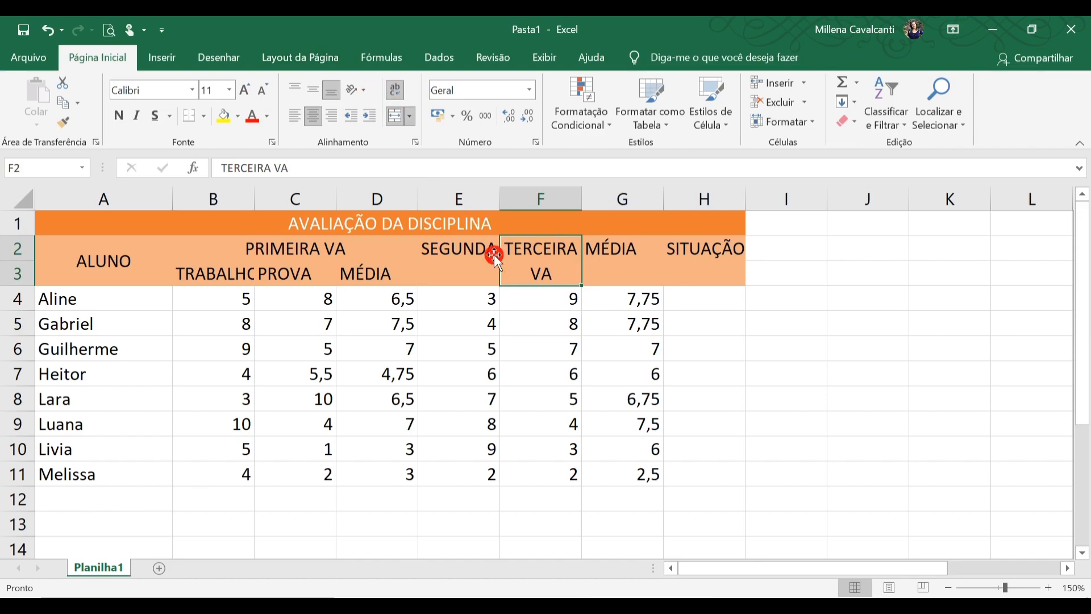
Merge and center the SEGUNDA VA heading across E2:E3 and wrap its text.
drag(487, 248, 483, 273)
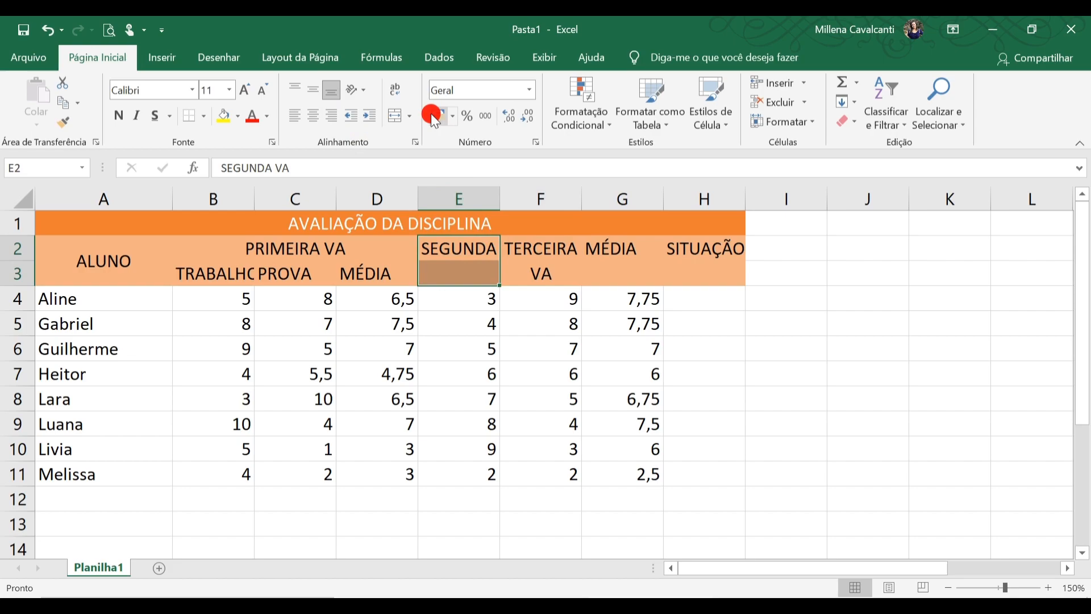
click(392, 116)
click(395, 90)
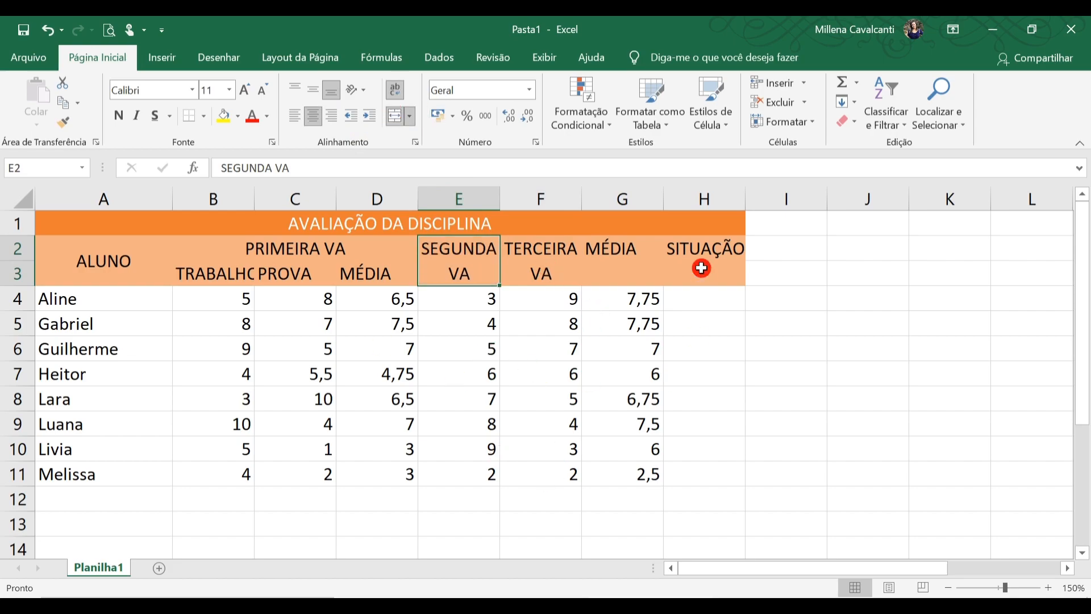
Center the headings in B2:H3 both vertically and horizontally.
click(136, 270)
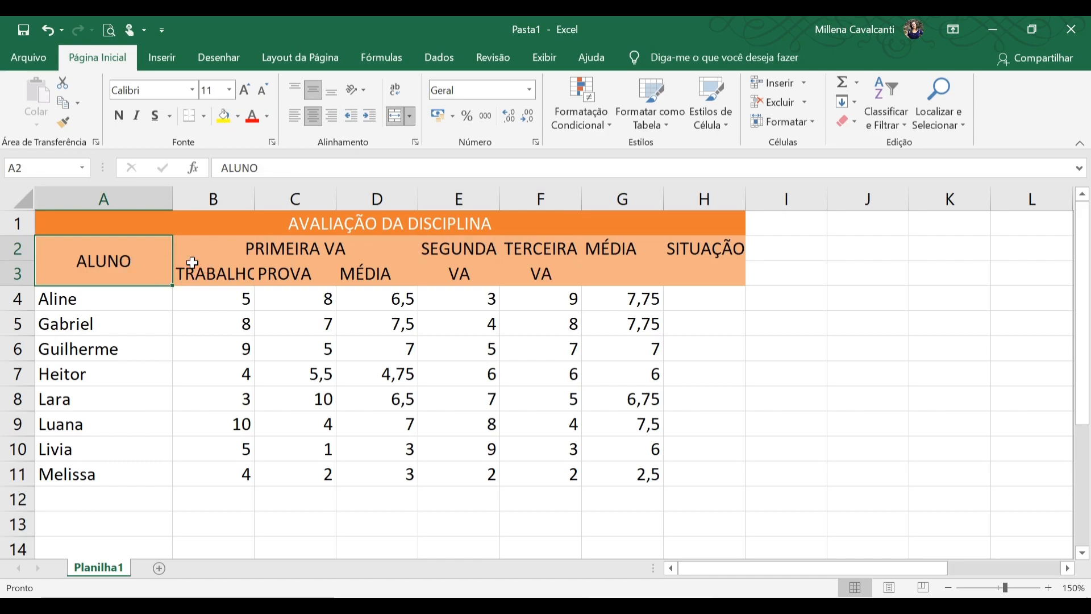
mouse_move(193, 263)
mouse_down()
mouse_move(434, 256)
mouse_move(706, 270)
mouse_up()
click(314, 89)
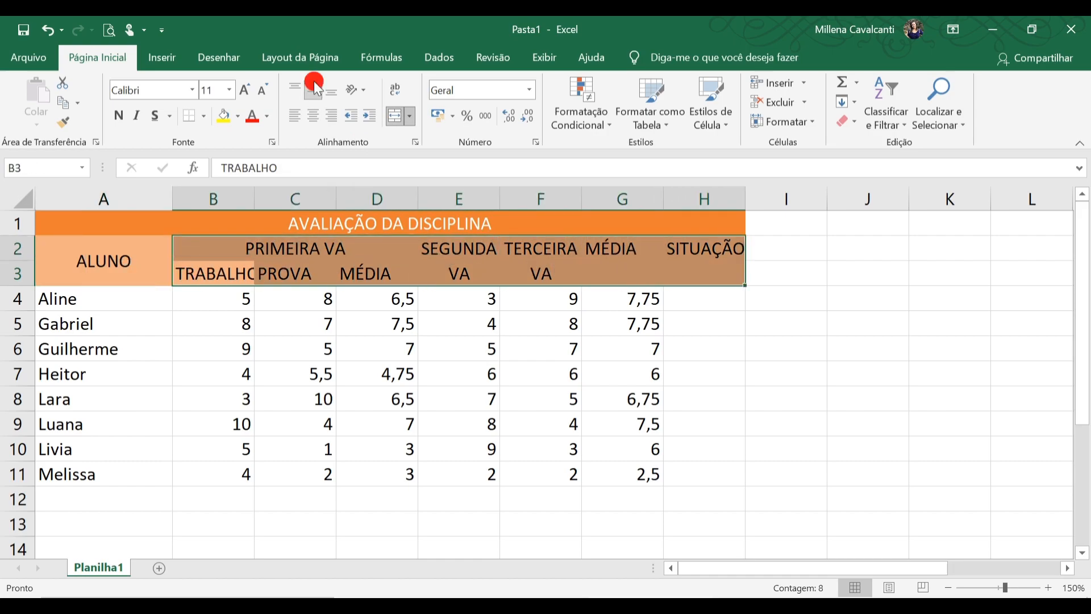
click(313, 120)
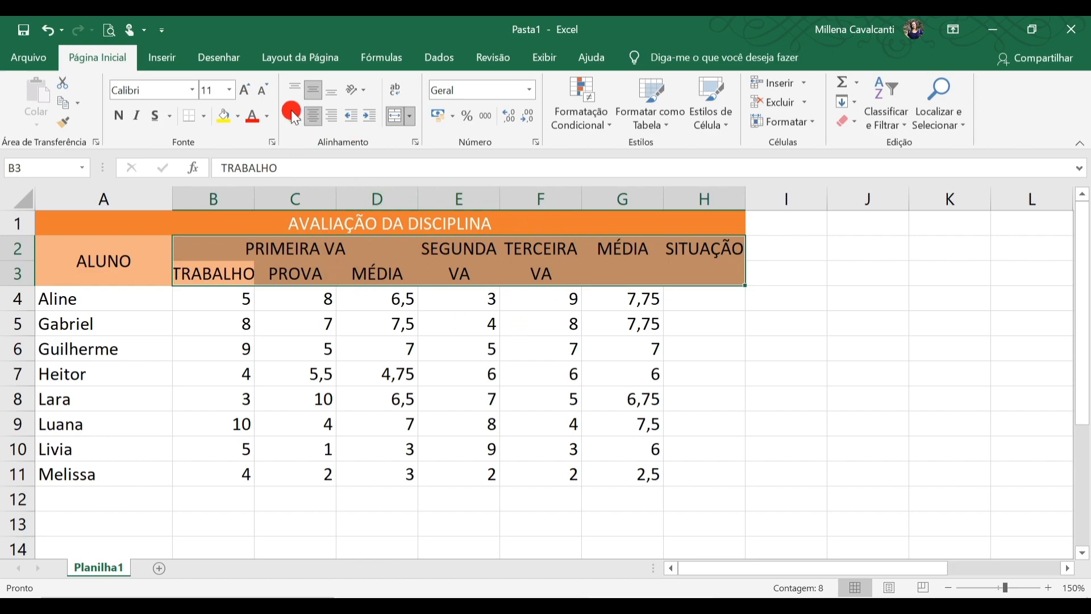
Merge and center the MÉDIA heading across G2:G3 and the SITUAÇÃO heading across H2:H3.
click(509, 353)
click(642, 248)
drag(641, 246, 635, 274)
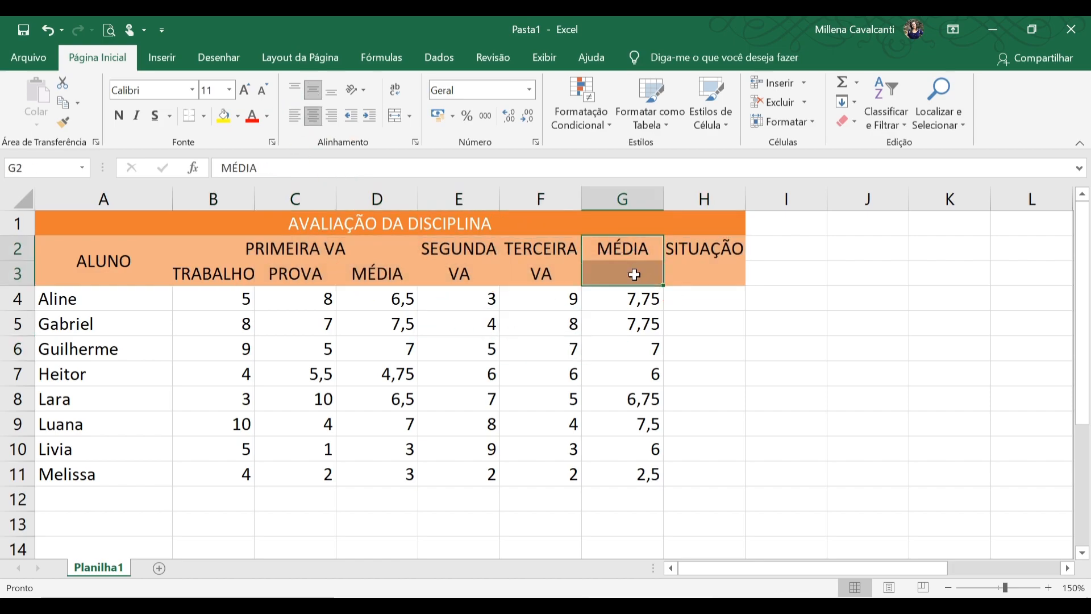
click(400, 121)
drag(693, 255, 691, 273)
click(400, 119)
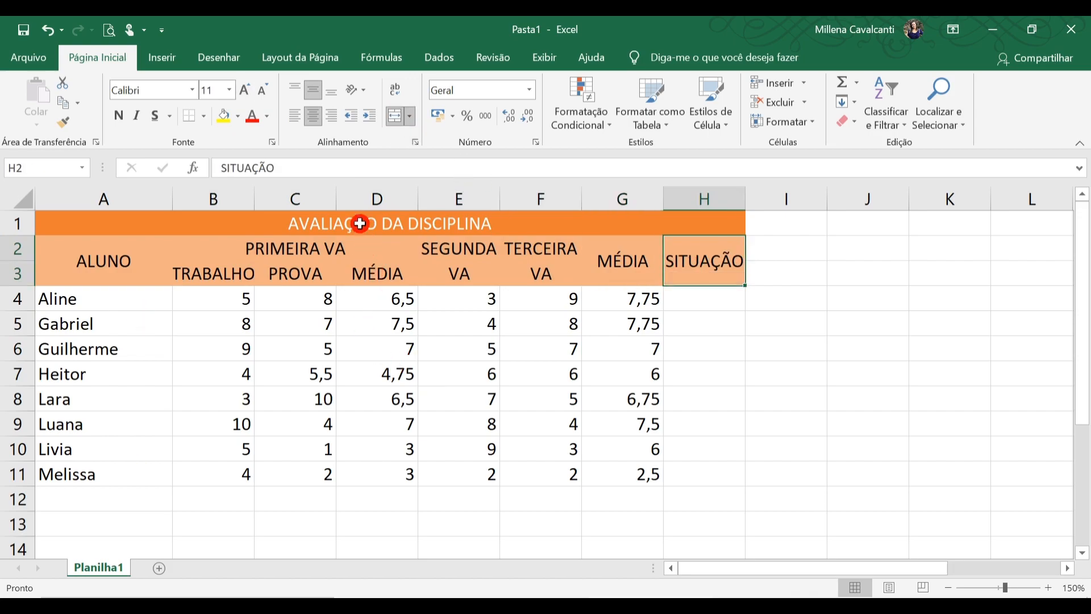
Apply the 20% - Ênfase2 cell style to the student rows A4:H11.
click(360, 223)
click(340, 255)
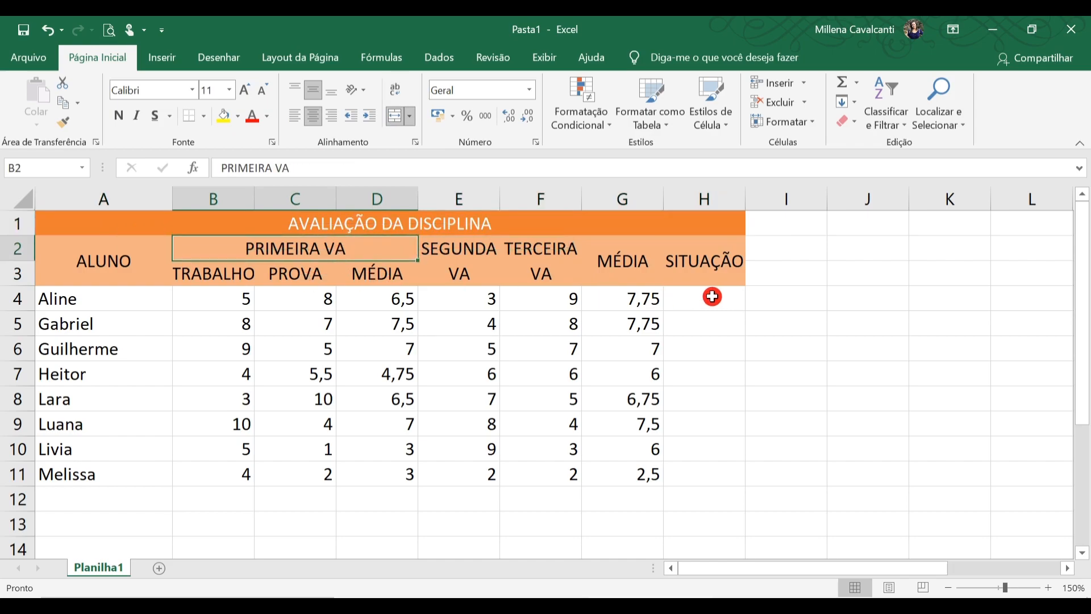
click(130, 319)
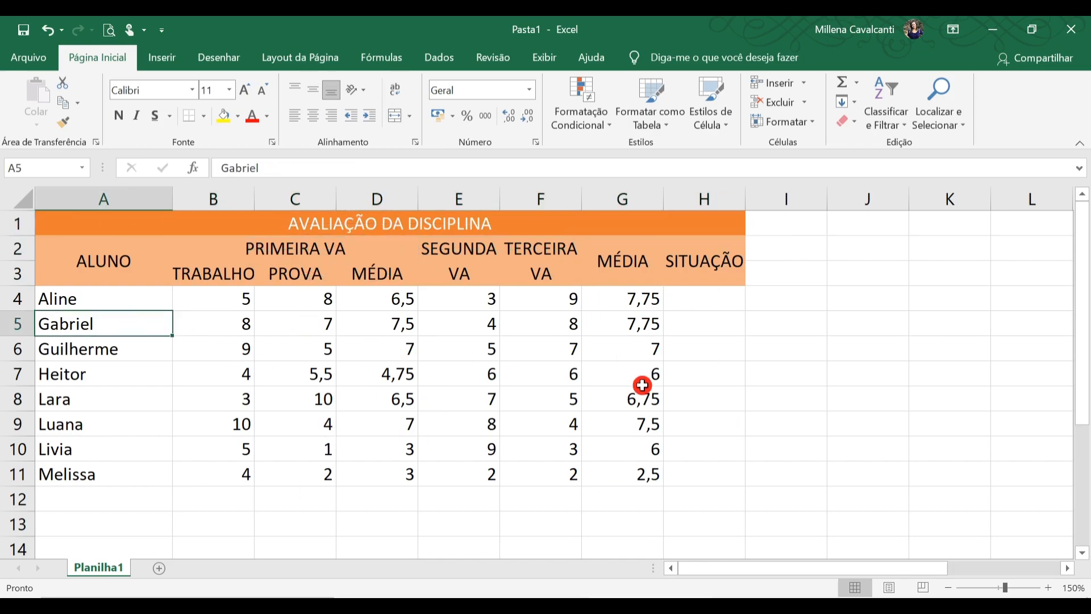
drag(89, 296, 701, 476)
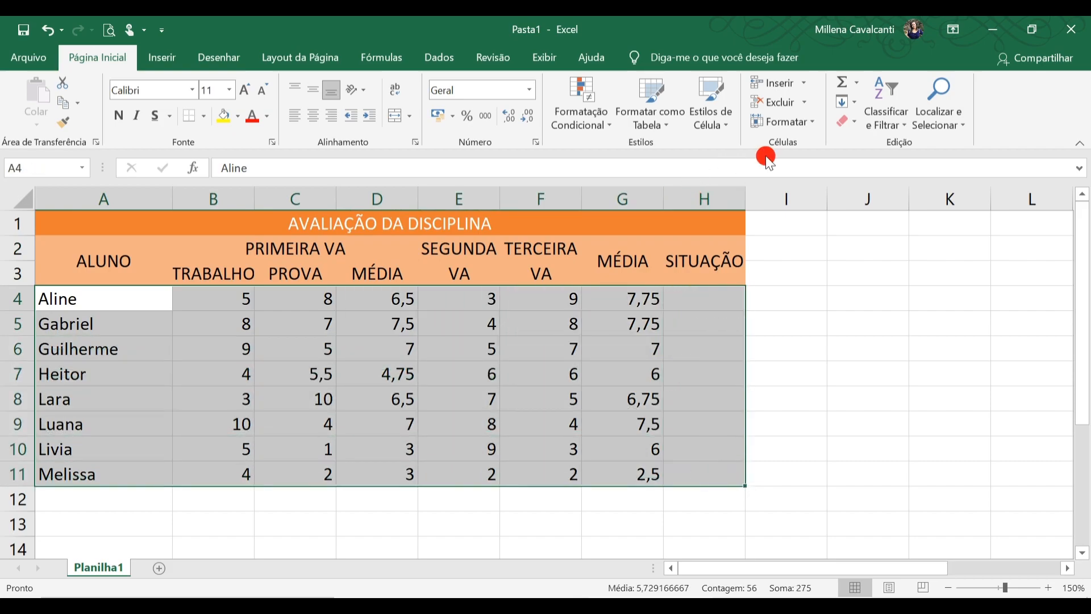
click(729, 131)
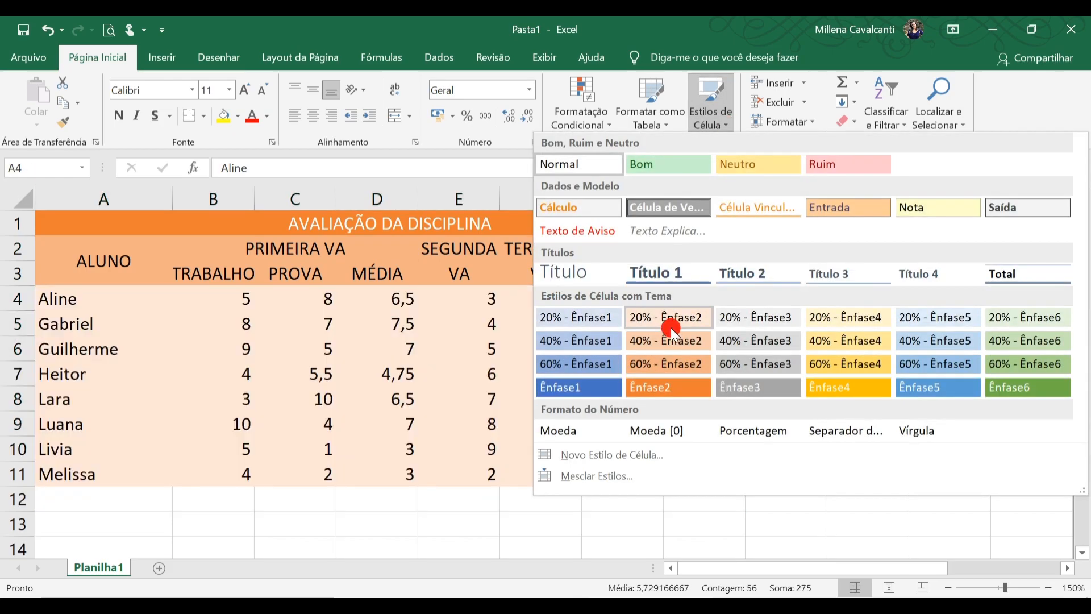
click(669, 316)
click(808, 359)
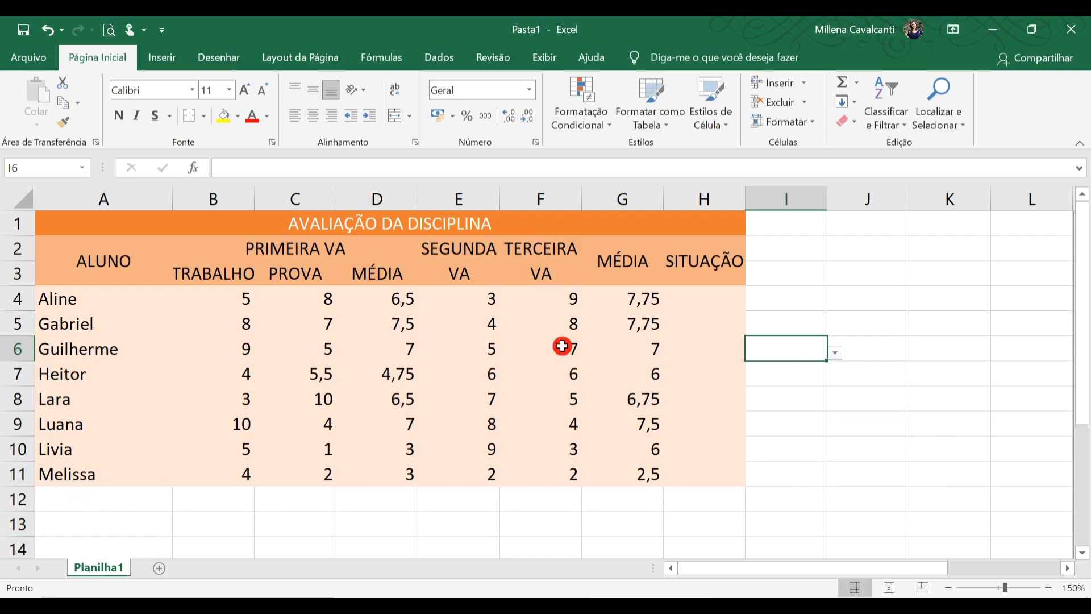
click(120, 313)
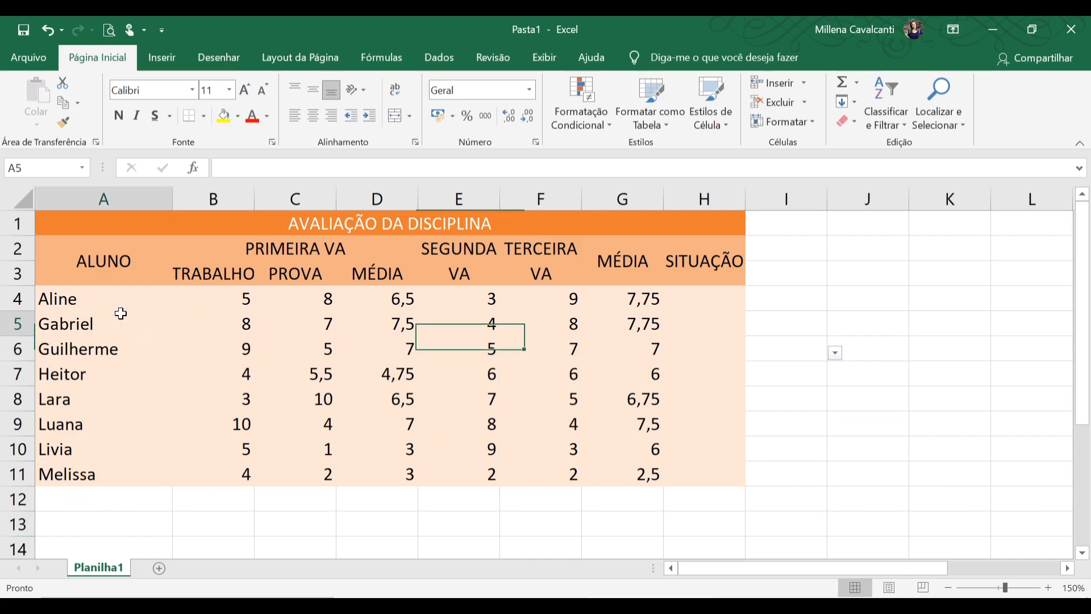
click(331, 324)
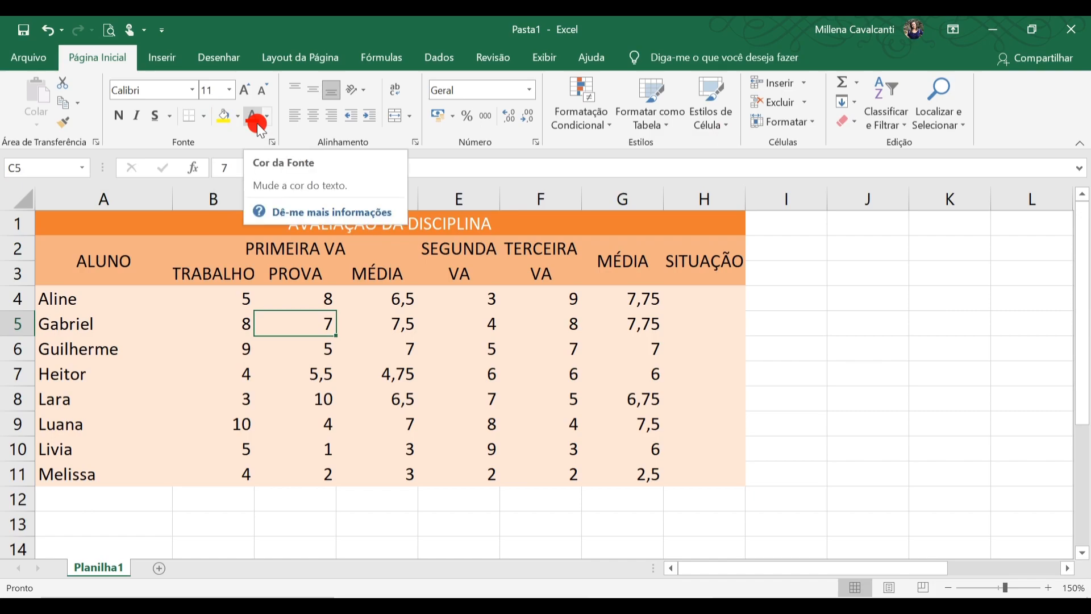
click(341, 377)
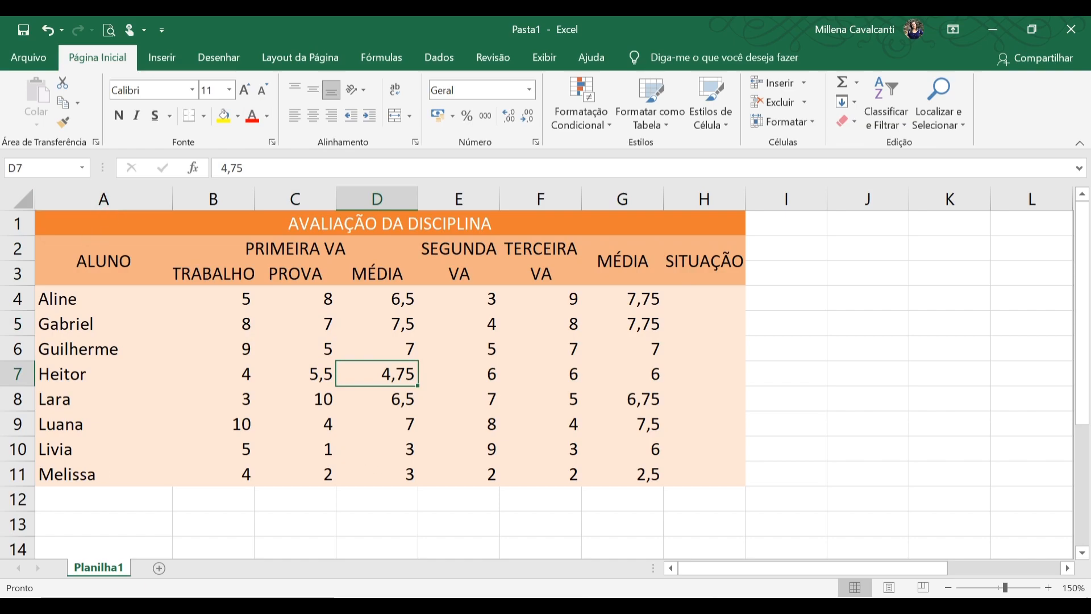
click(289, 384)
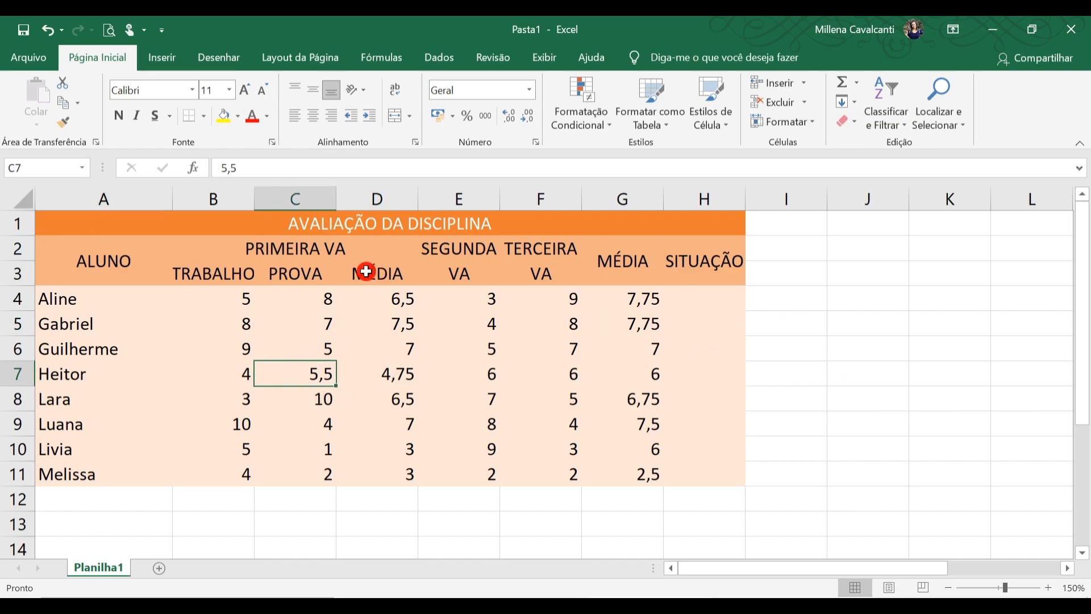
Review the available border types and apply Bordas Externas Espessas to cell D6.
click(203, 119)
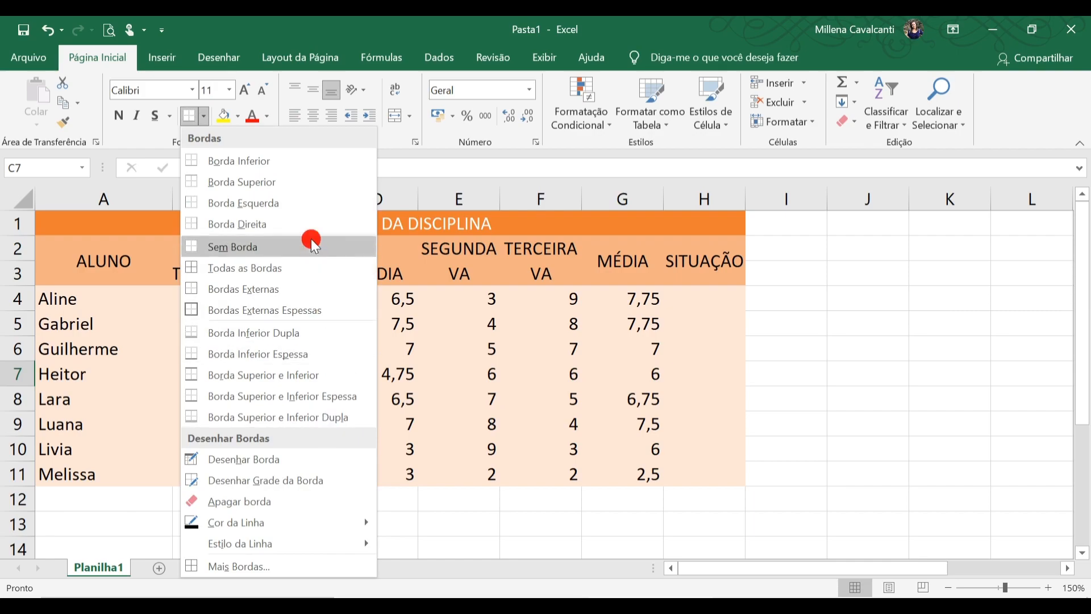
click(442, 398)
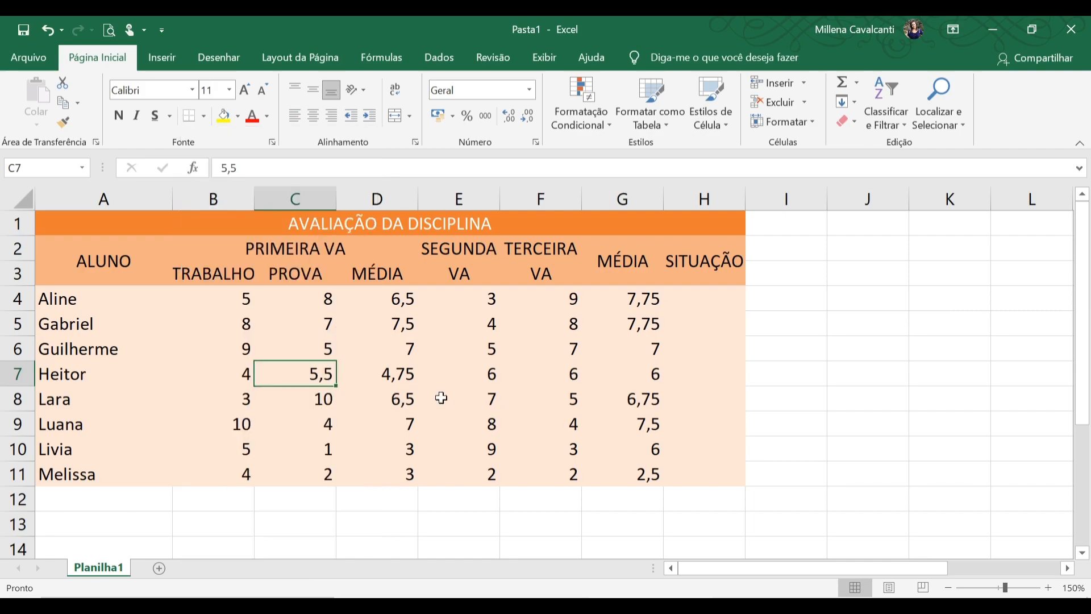
click(402, 353)
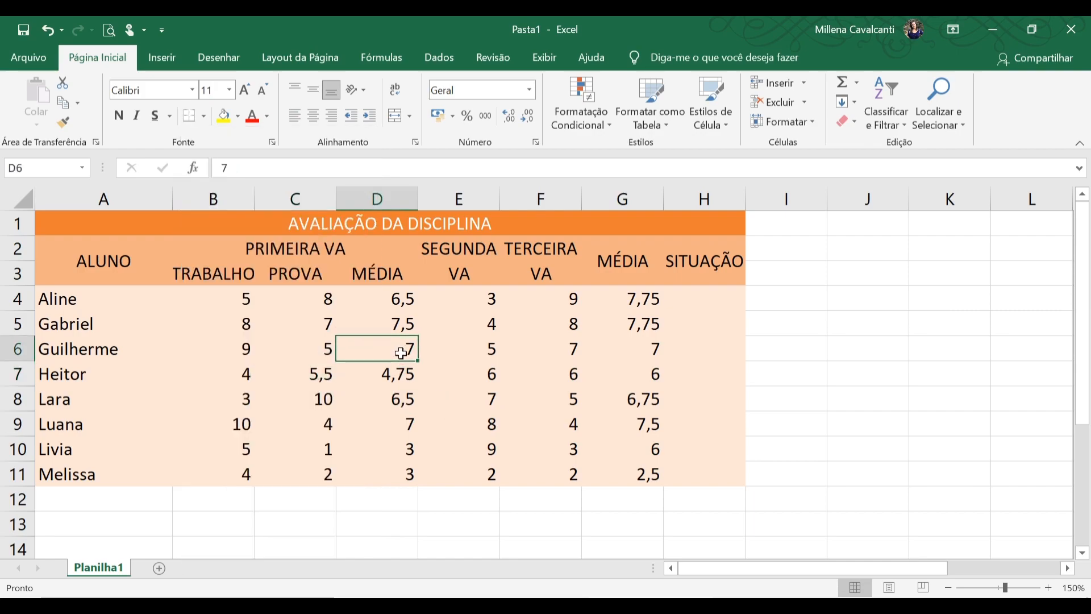
click(203, 116)
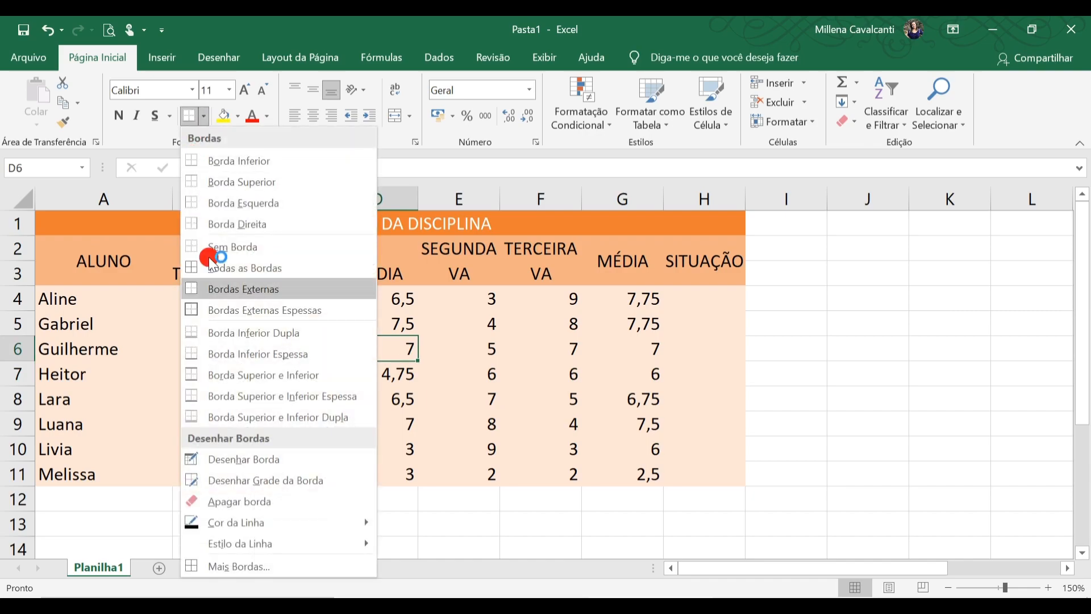
click(246, 312)
click(432, 499)
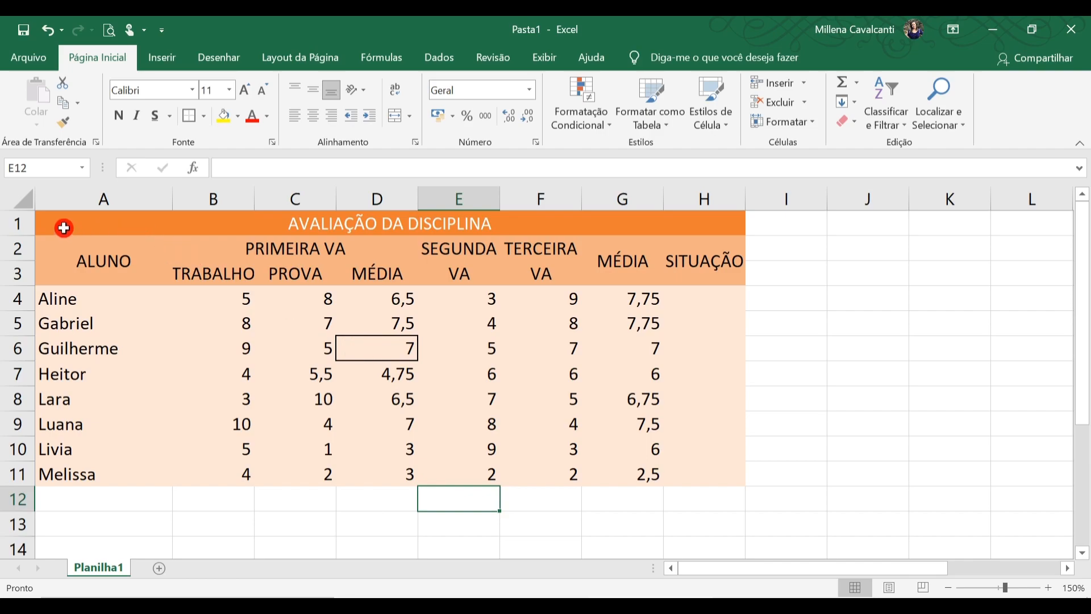
Apply the same outside border around the whole grades table A1:H11.
drag(65, 228, 597, 480)
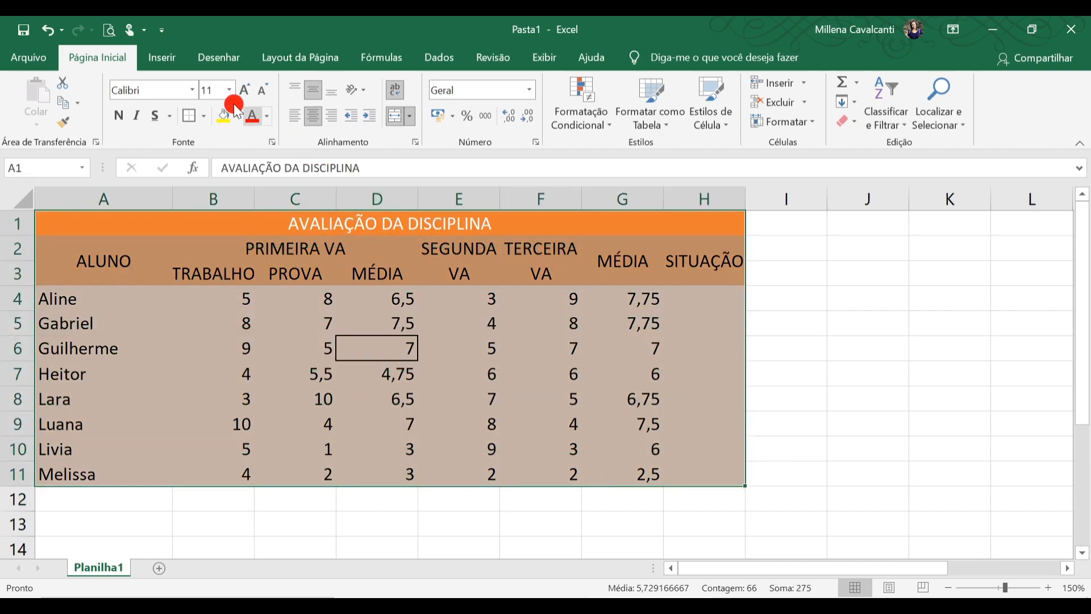
click(194, 118)
click(191, 118)
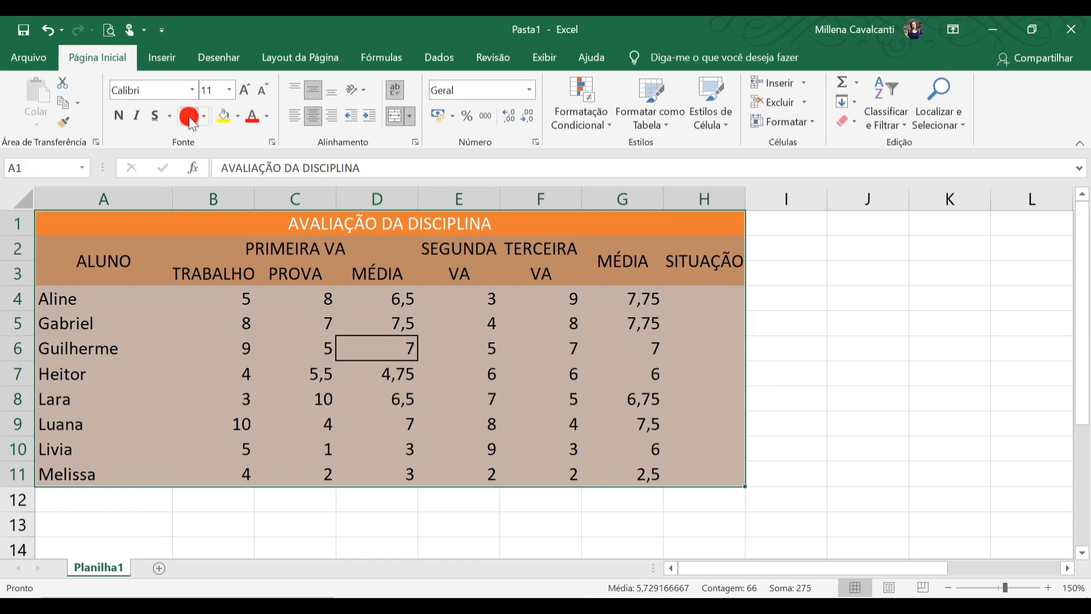
click(330, 517)
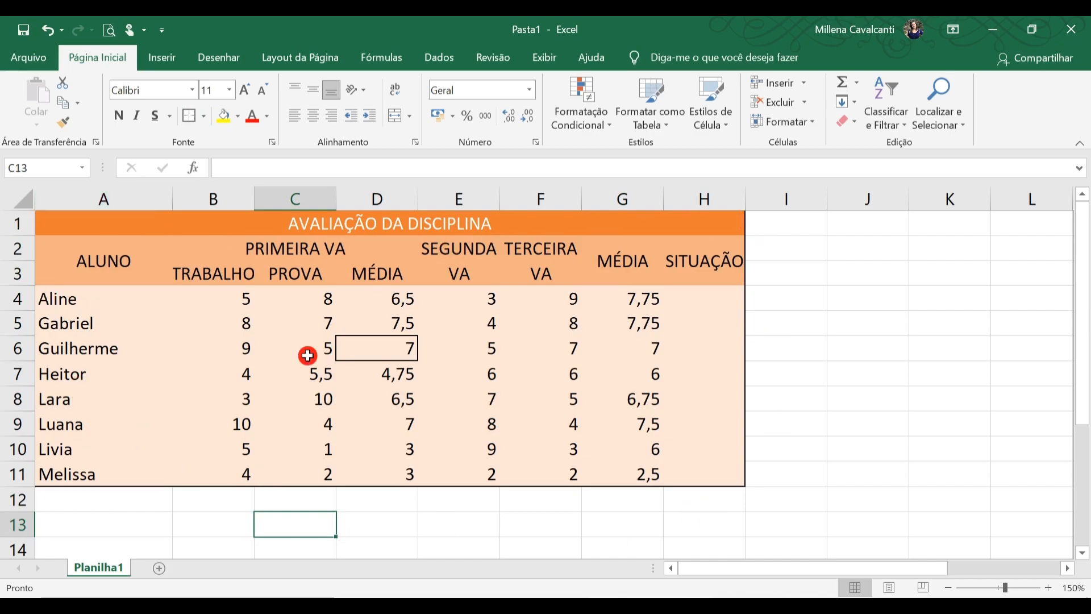
Set the border line colour to dark green and apply Todas as Bordas to the grades table A1:H11.
click(385, 344)
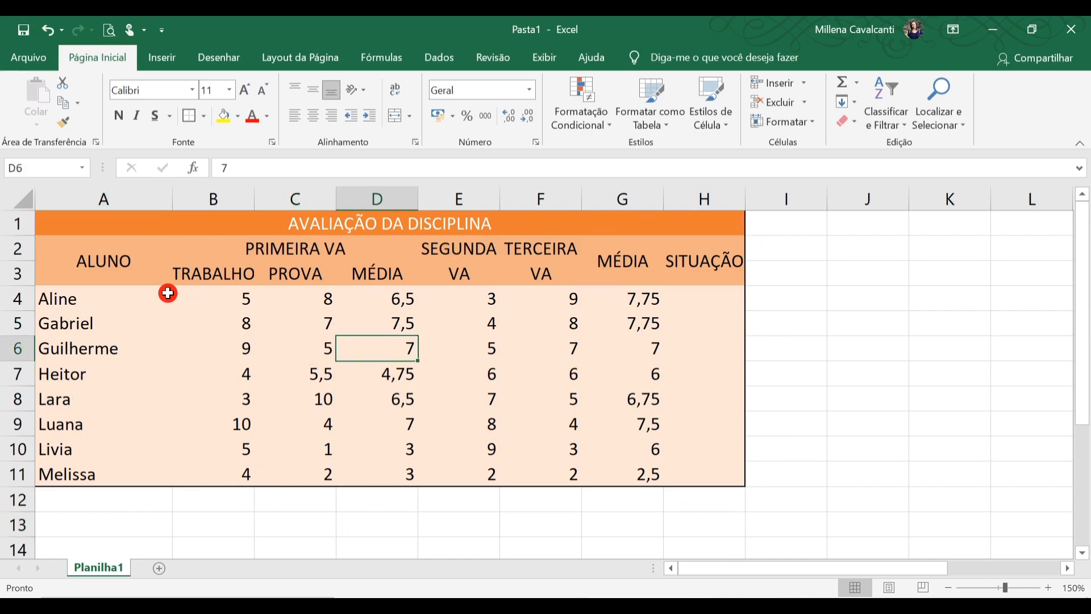
mouse_move(74, 227)
mouse_down()
mouse_move(693, 324)
mouse_move(688, 476)
mouse_up()
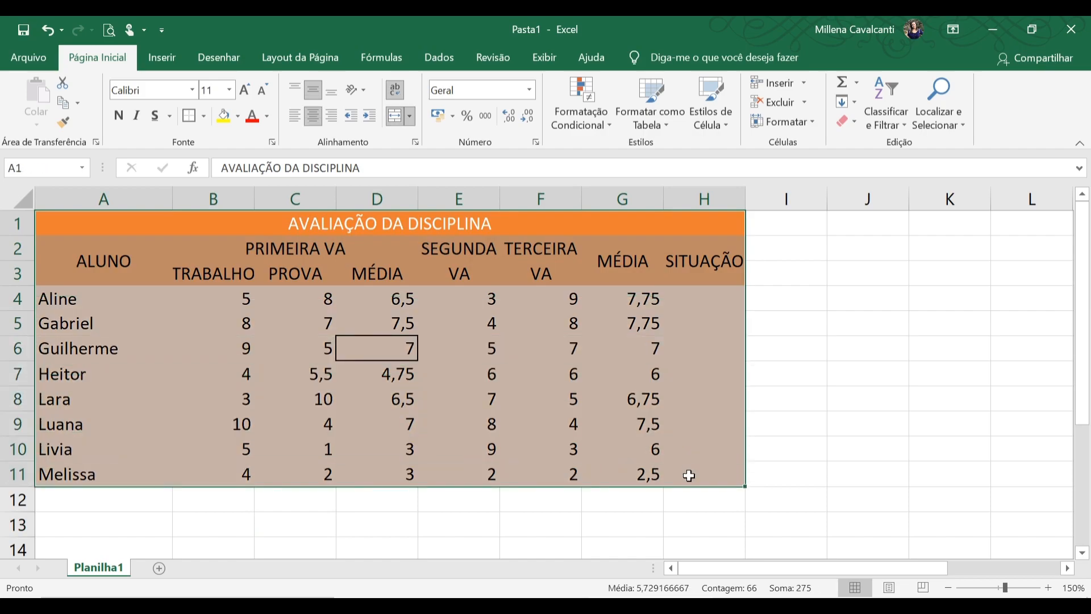
click(203, 117)
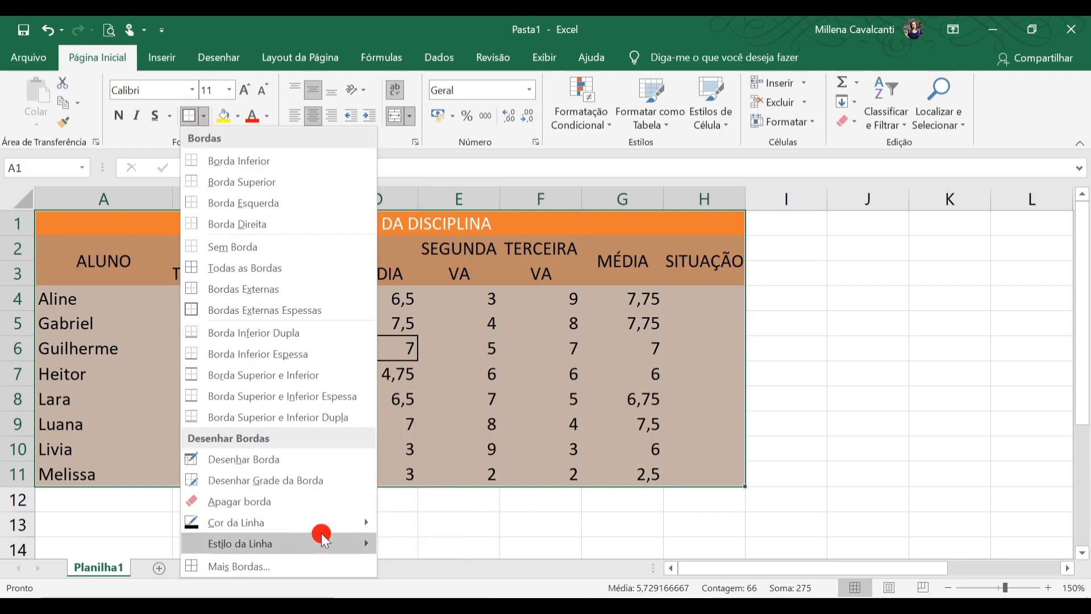
mouse_move(337, 527)
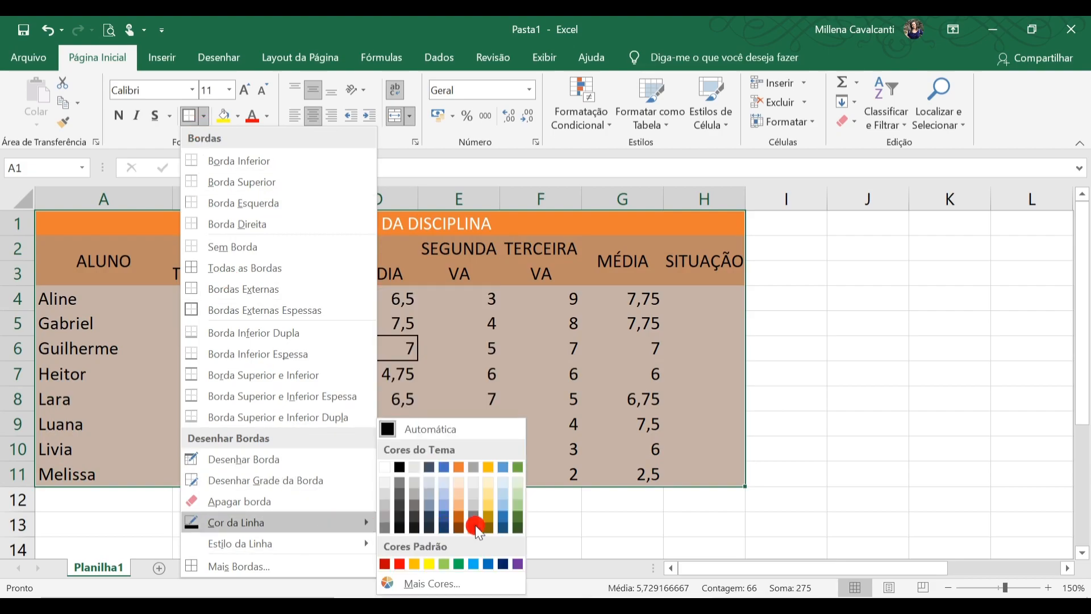
click(518, 521)
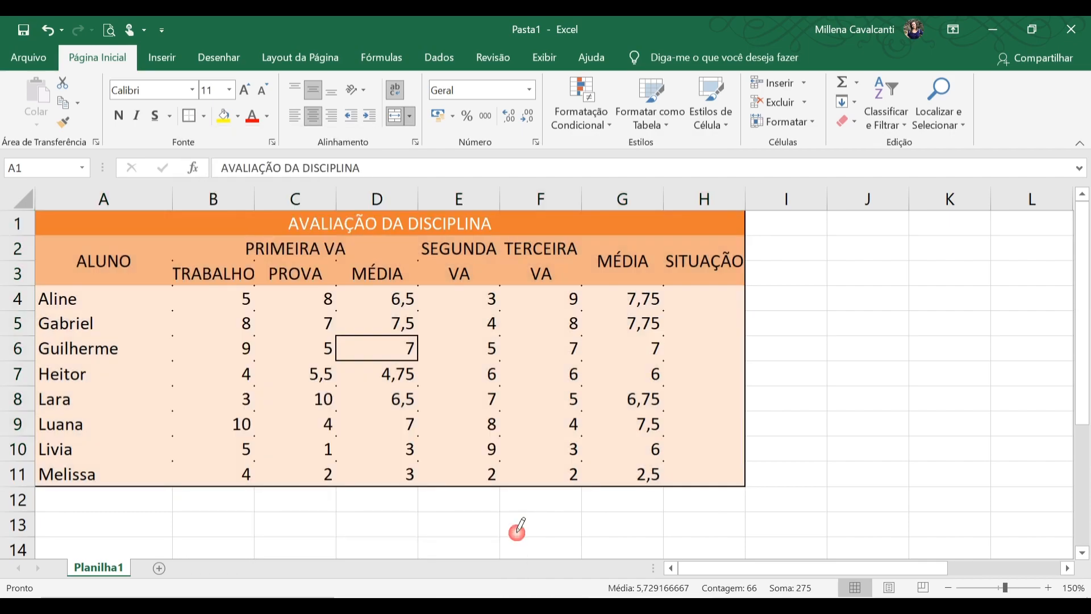
click(204, 117)
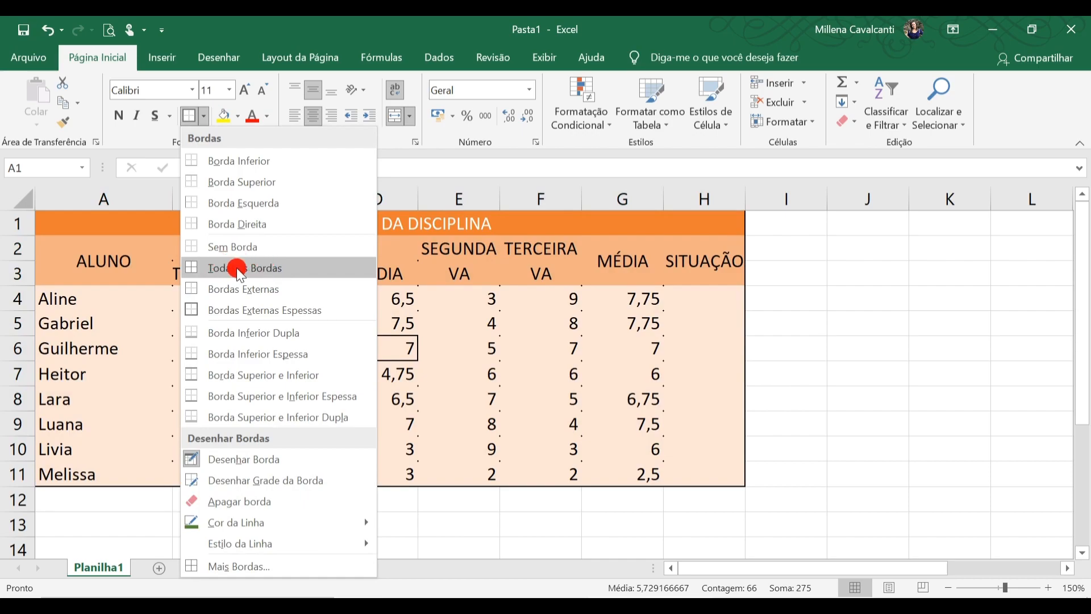
click(240, 275)
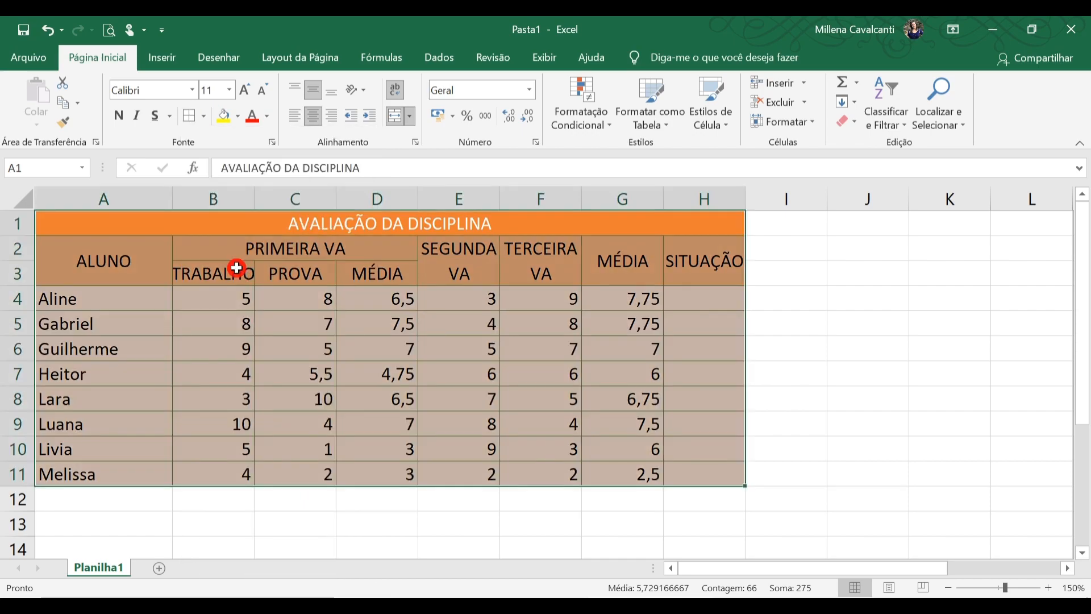
click(847, 405)
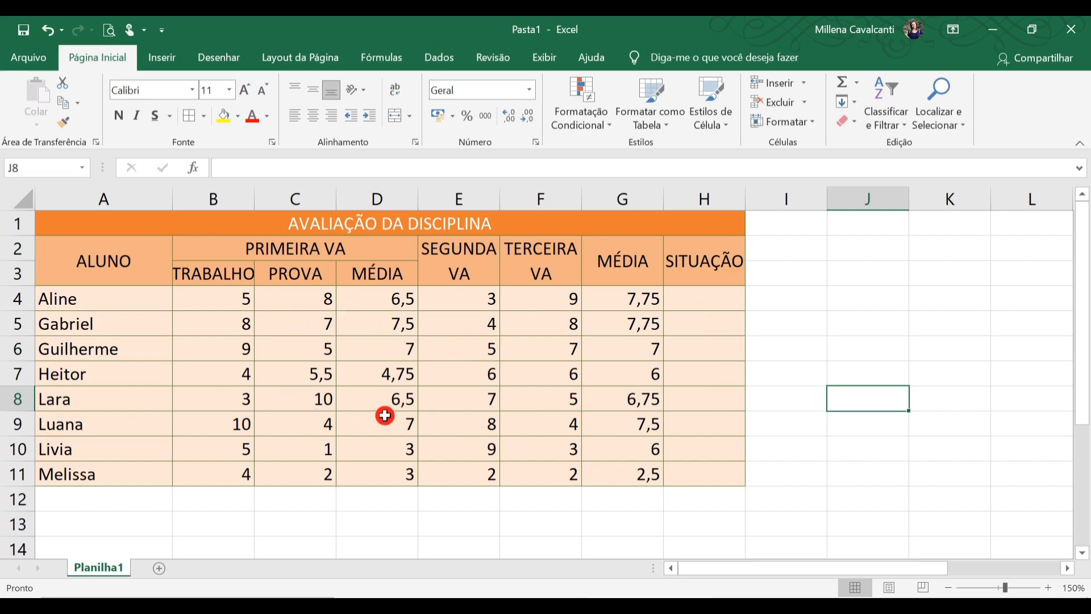
click(811, 275)
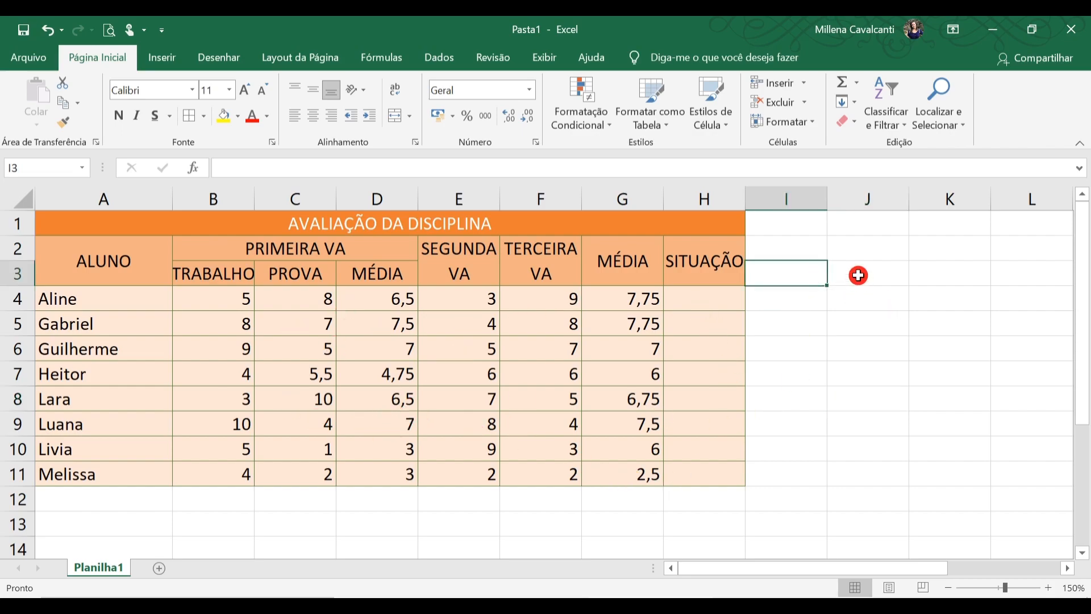
drag(859, 275, 854, 337)
click(865, 397)
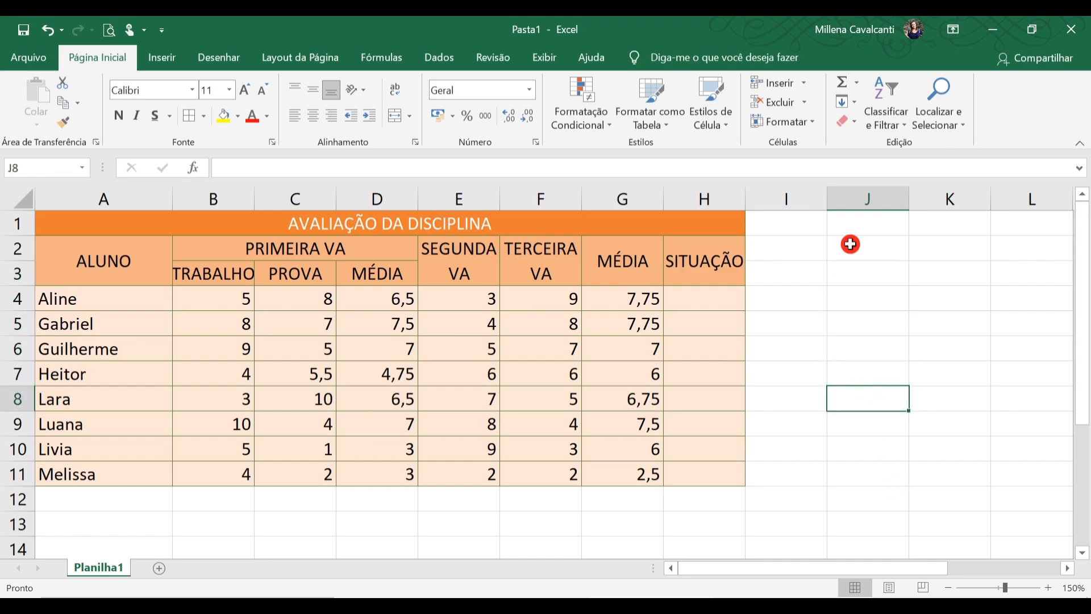
Check the print preview of the grades table and the printed-page boundary on the sheet.
click(109, 30)
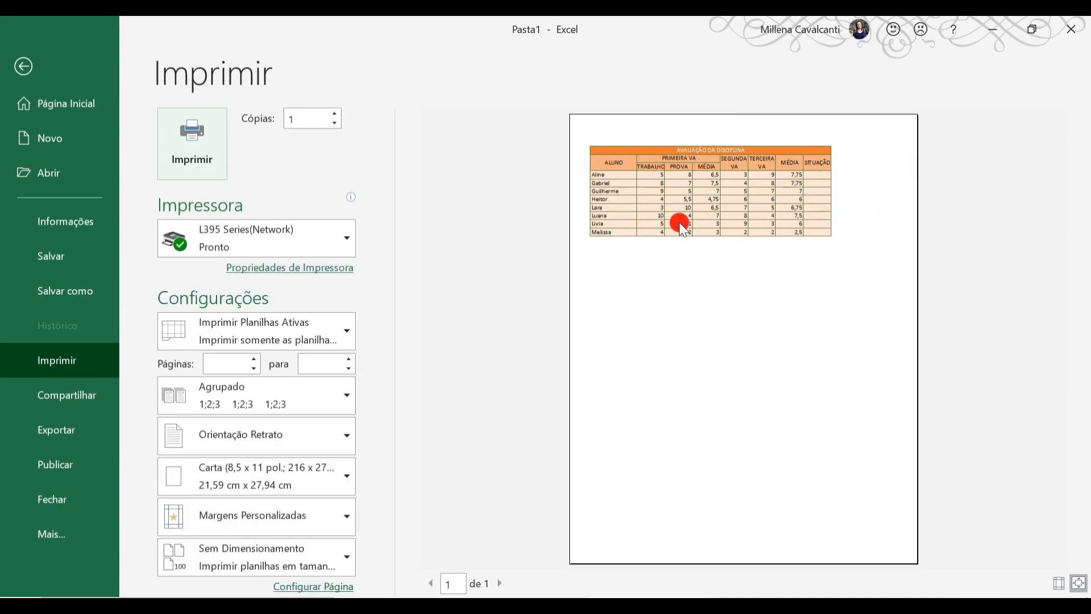
key(Escape)
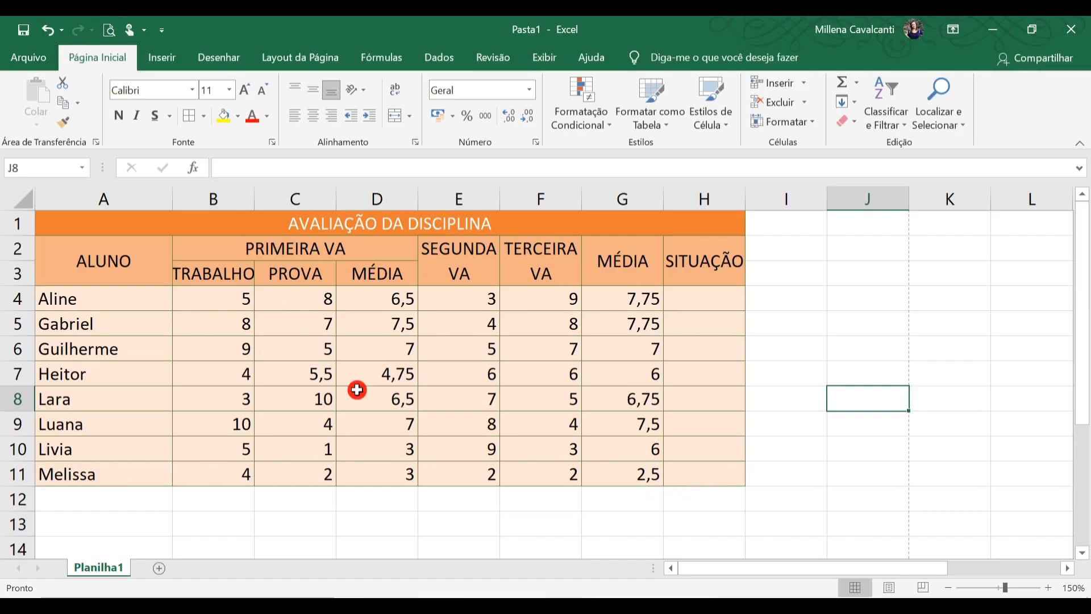
scroll(757, 433, down, 4)
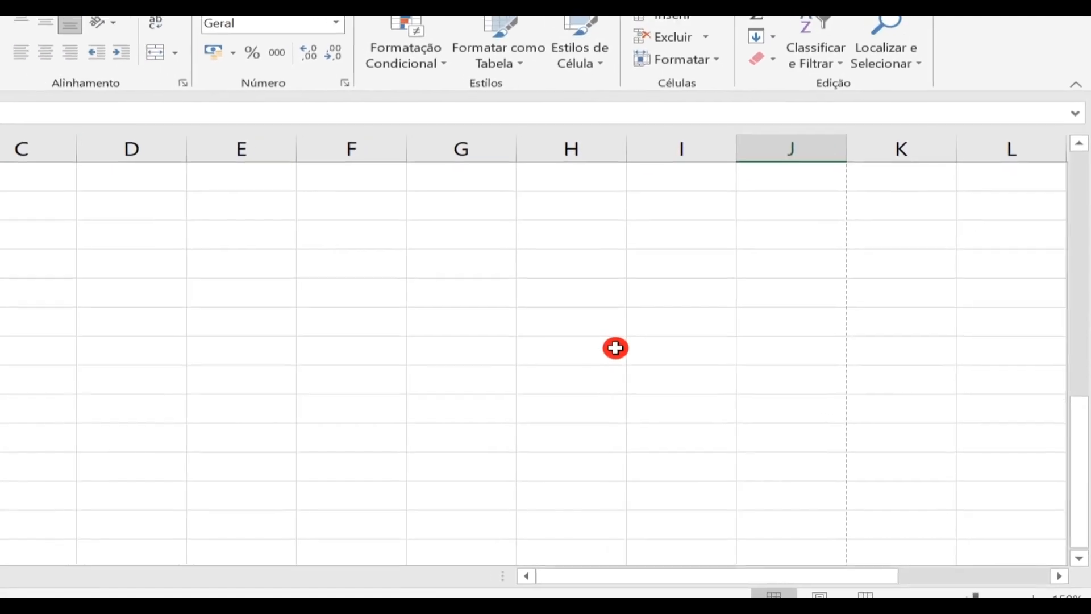
scroll(739, 370, up, 10)
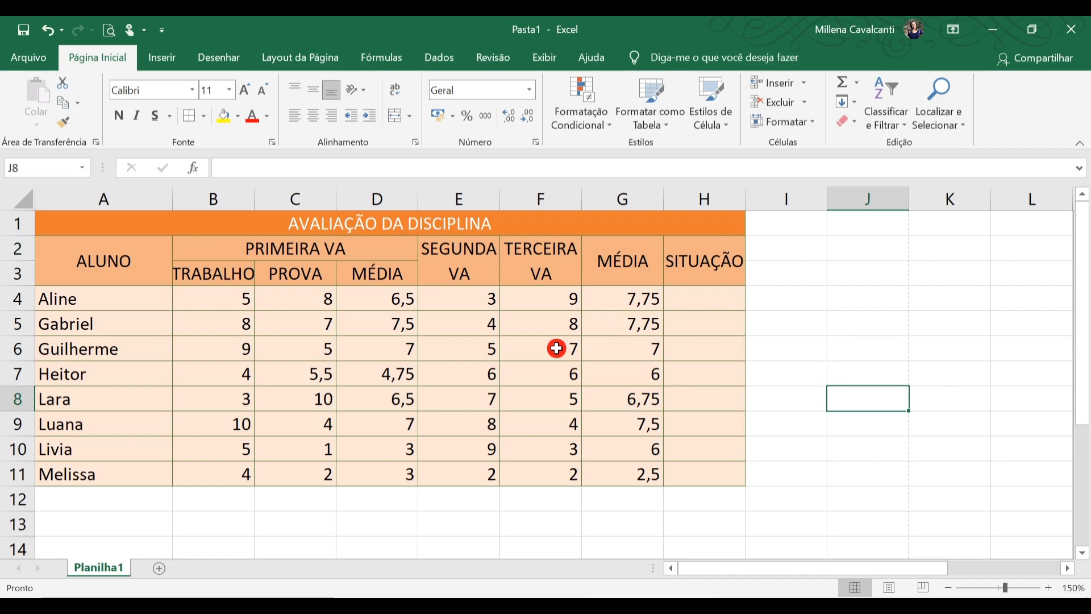
Review the page margin presets and orientation options, and examine the page-break lines across the sheet.
click(305, 58)
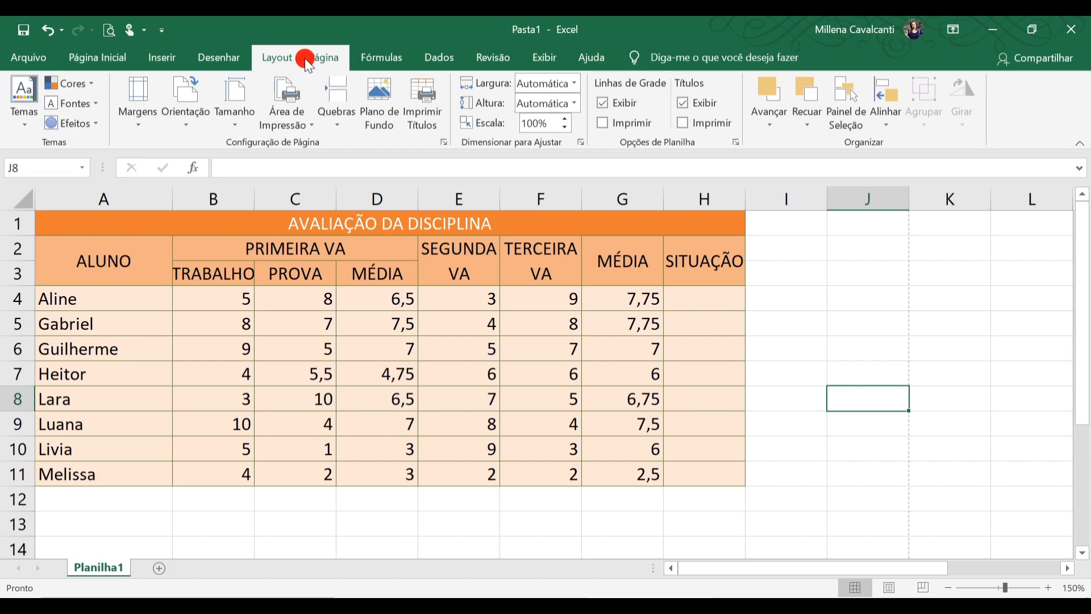
click(137, 122)
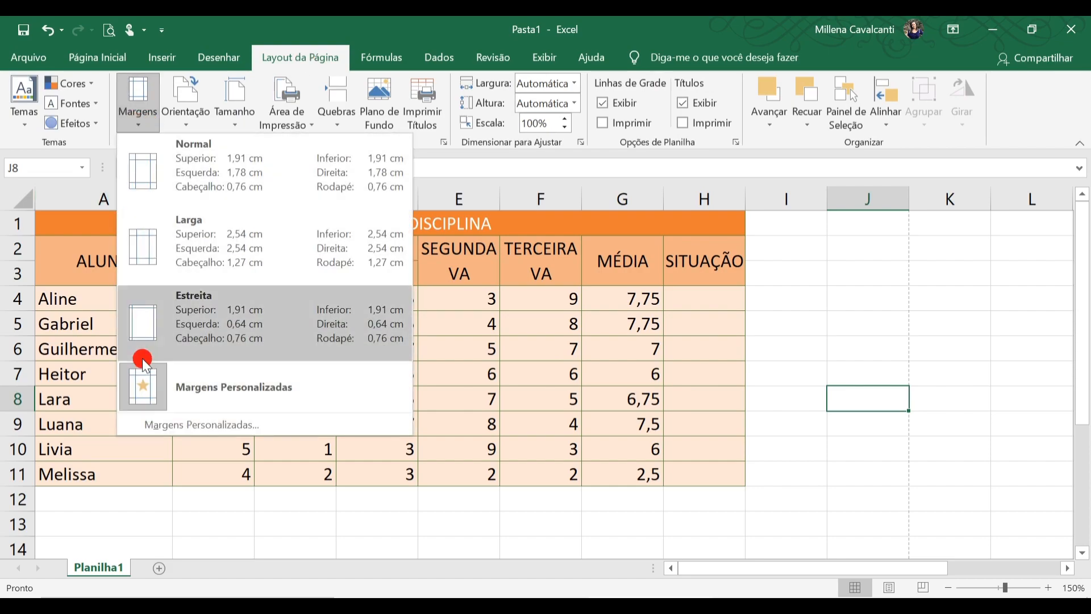
click(141, 125)
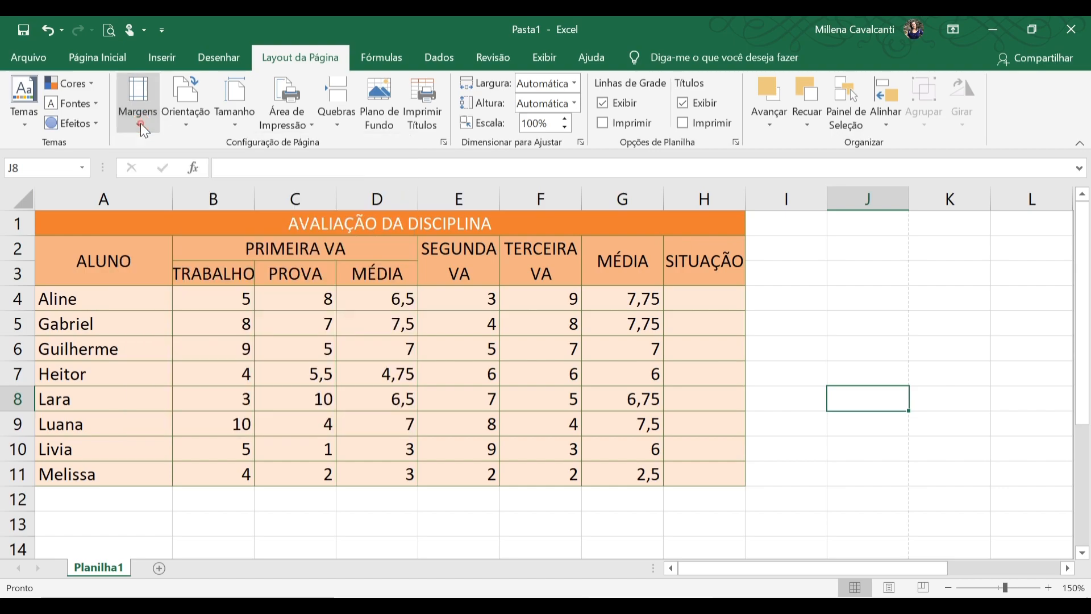
click(194, 125)
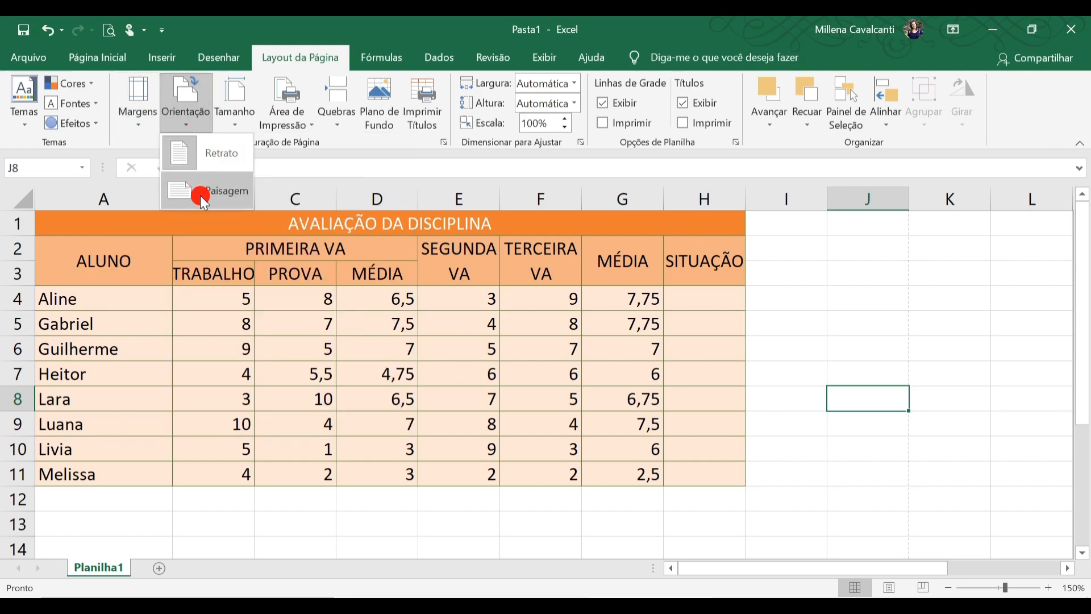
click(828, 534)
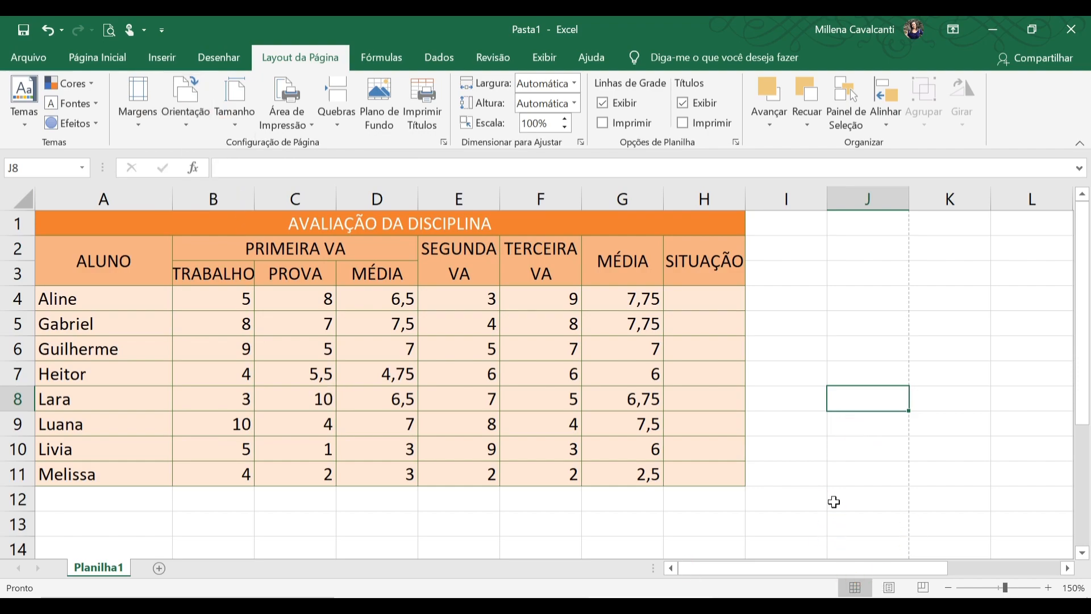
click(985, 589)
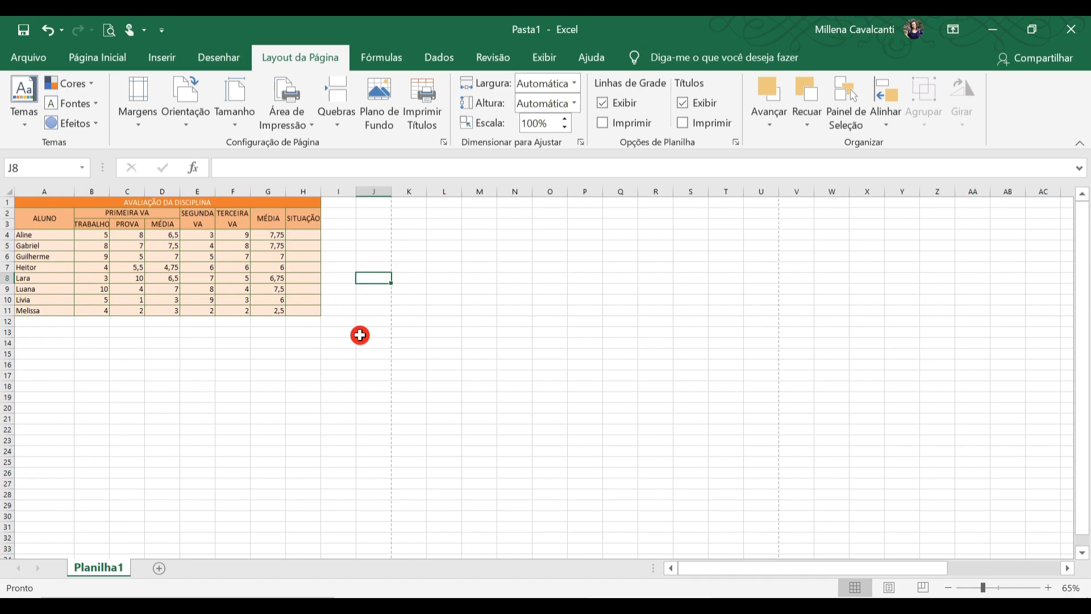
click(1007, 588)
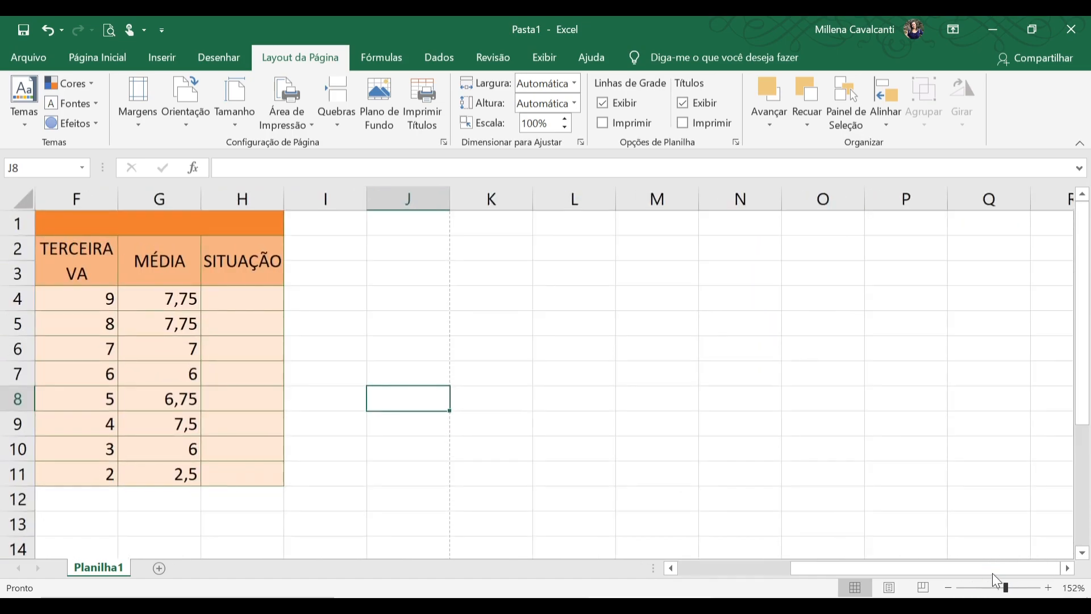
drag(846, 569, 673, 568)
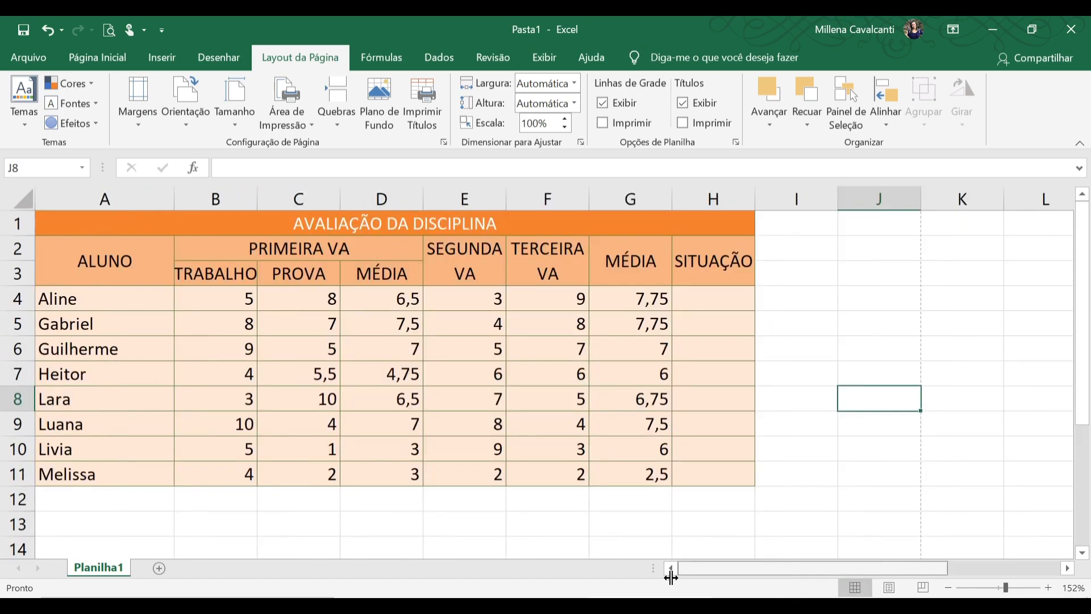
Choose a different paper size for the sheet's page setup.
click(241, 127)
click(246, 164)
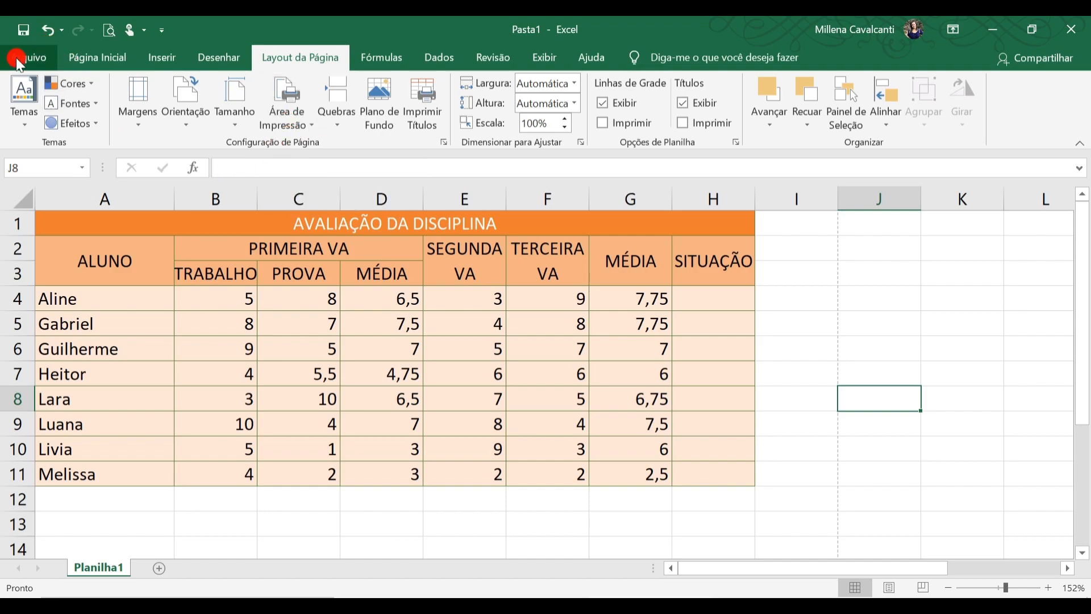
click(368, 314)
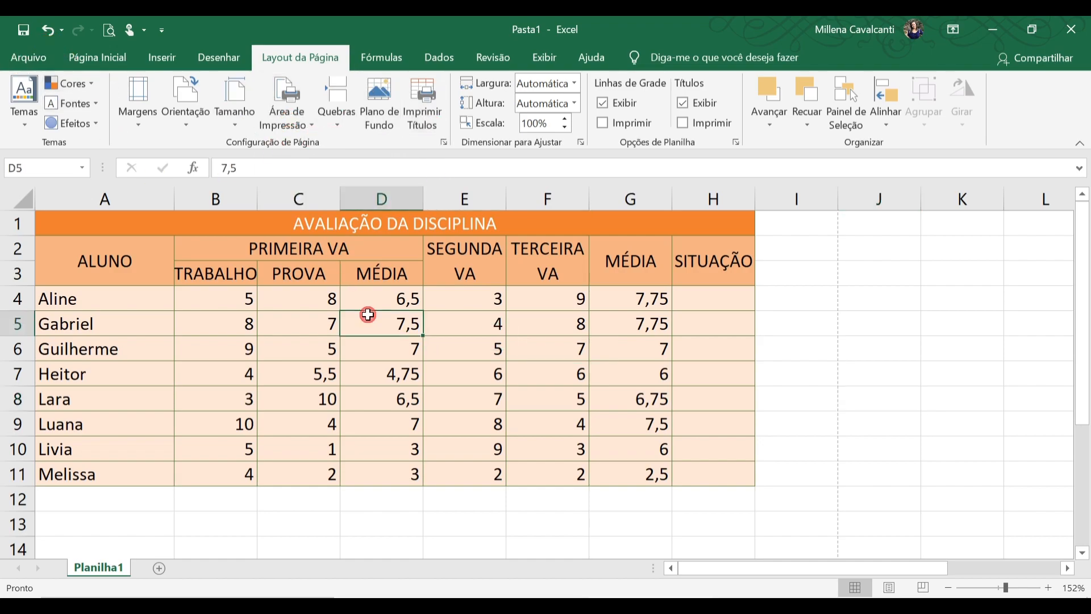
Insert the Daily Prophet newspaper image from a file as the sheet background.
click(120, 231)
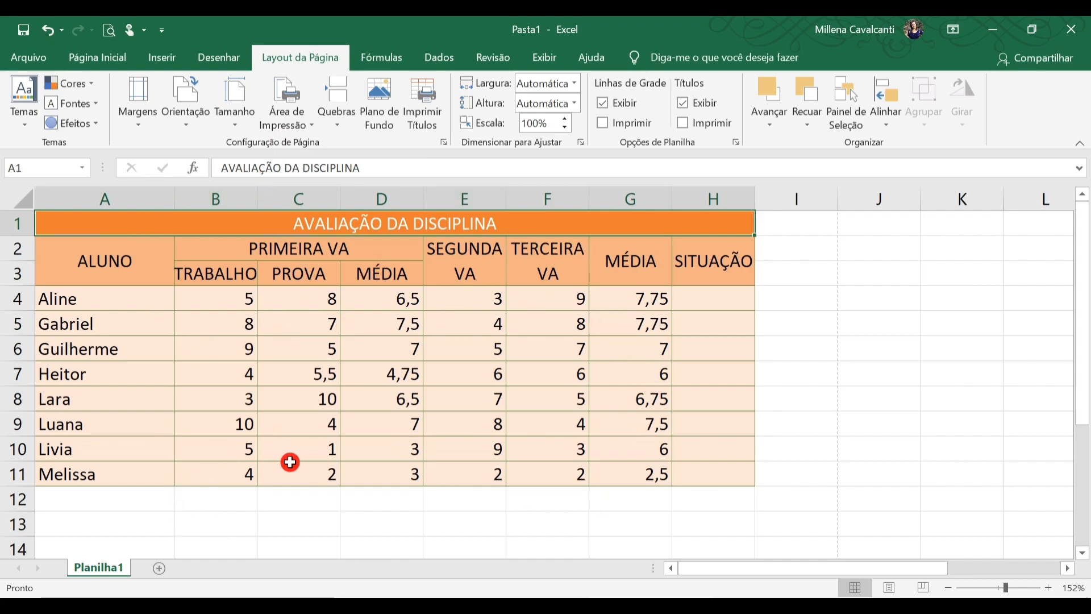
click(386, 108)
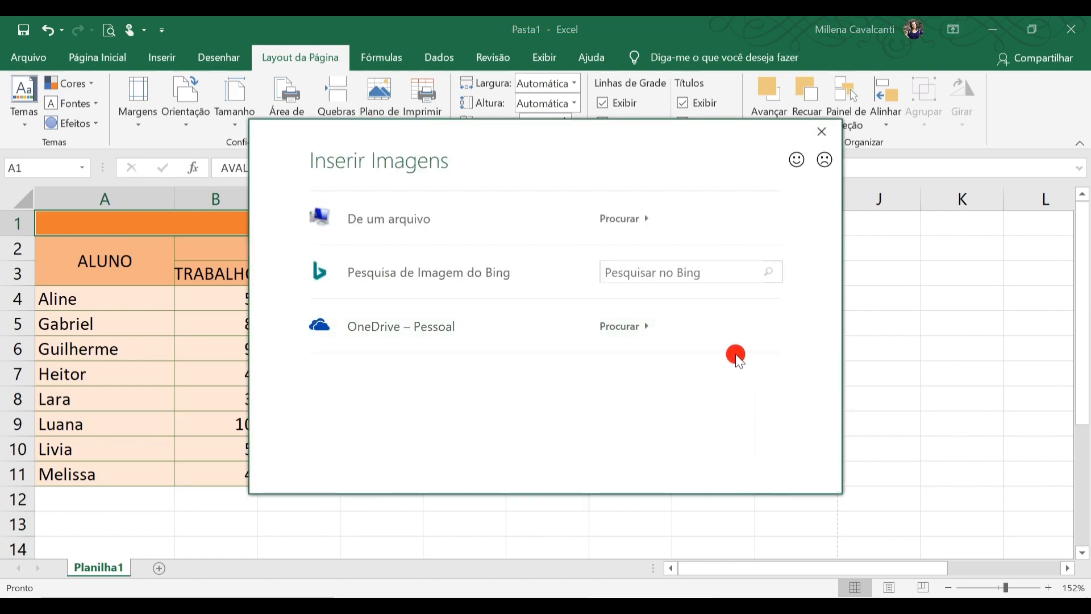
click(667, 227)
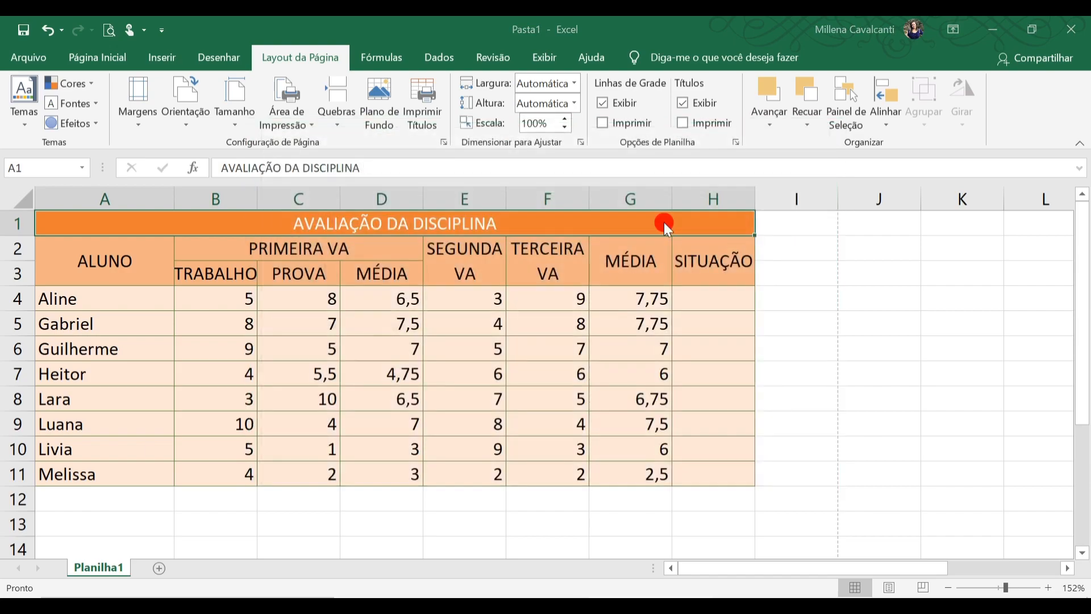
drag(131, 268, 129, 108)
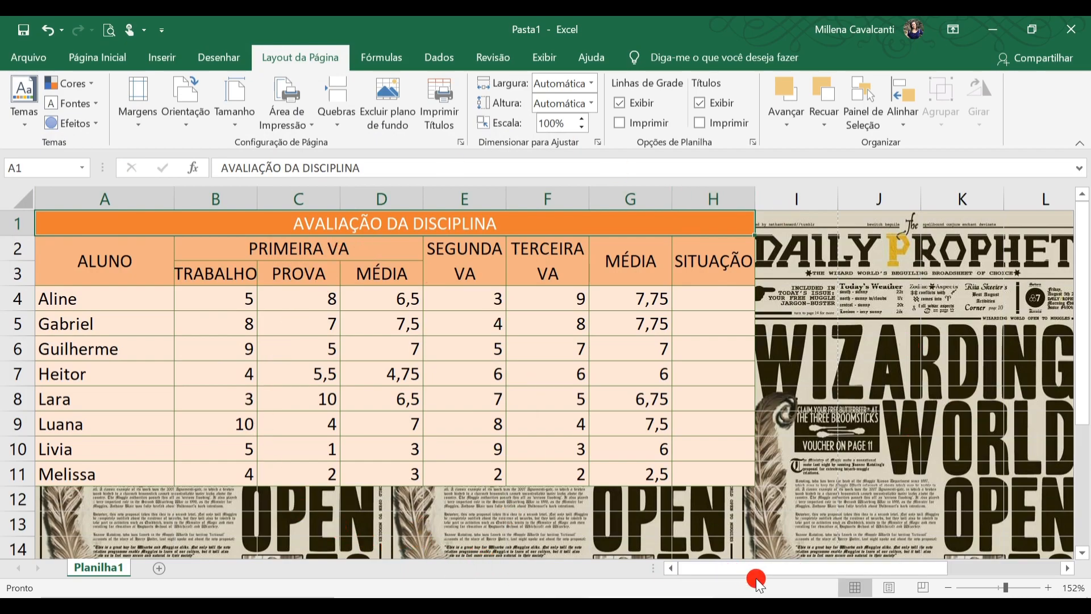
Check how the background image repeats down the sheet and remove it.
scroll(865, 421, down, 5)
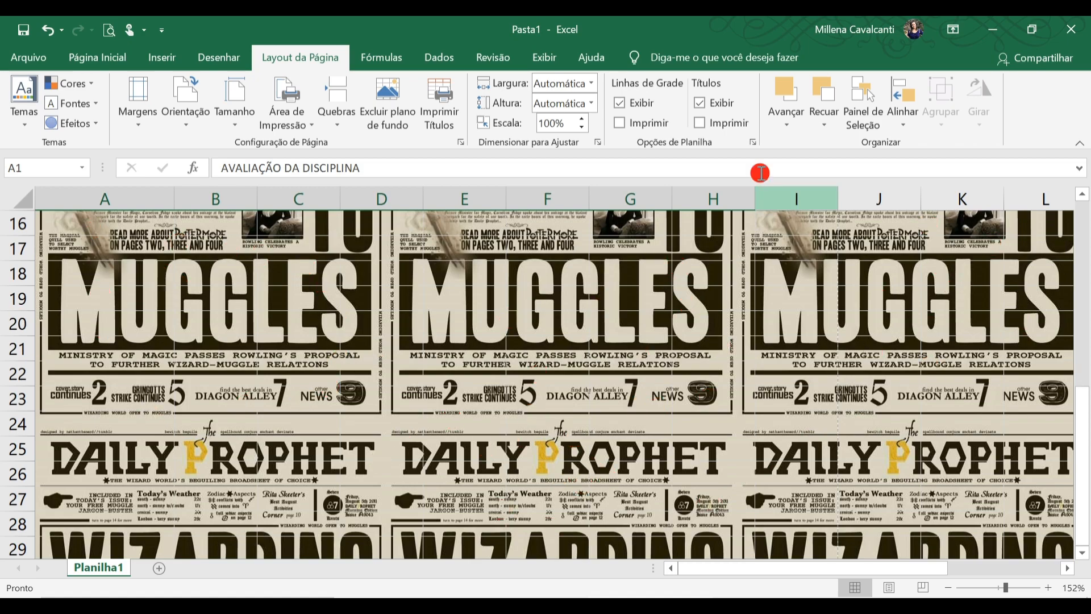
scroll(432, 330, up, 5)
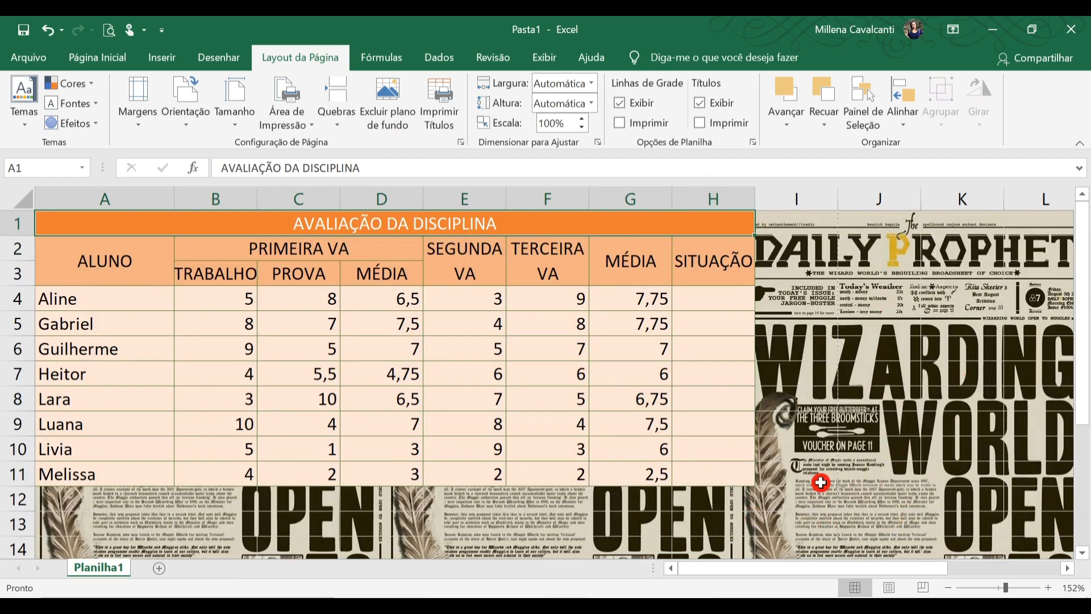
click(388, 107)
Insert a blank row above row 7 of the student list and select row 10.
click(101, 57)
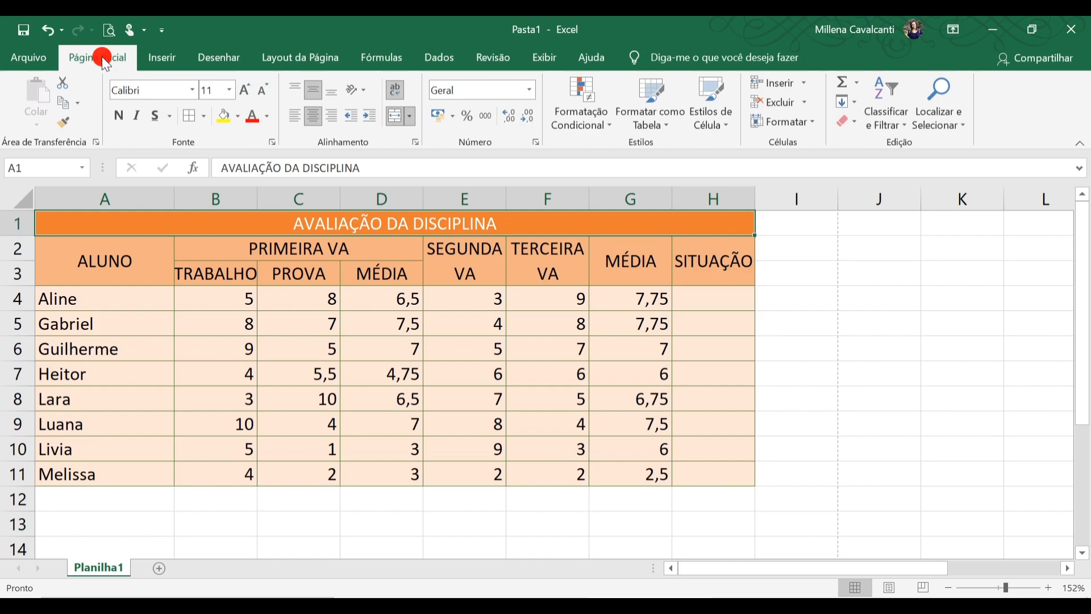
click(27, 381)
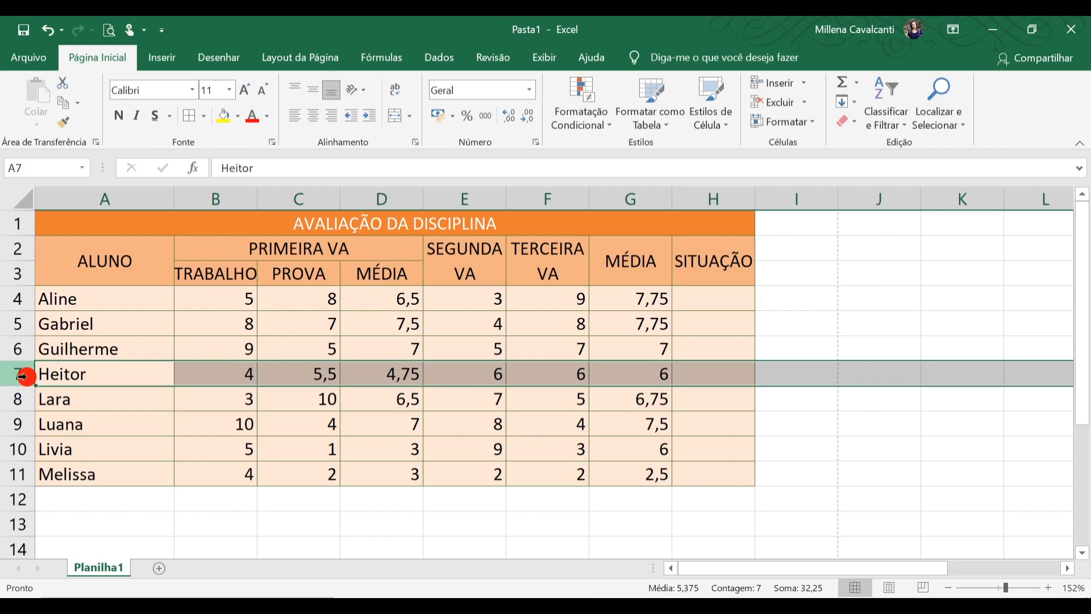
right_click(26, 378)
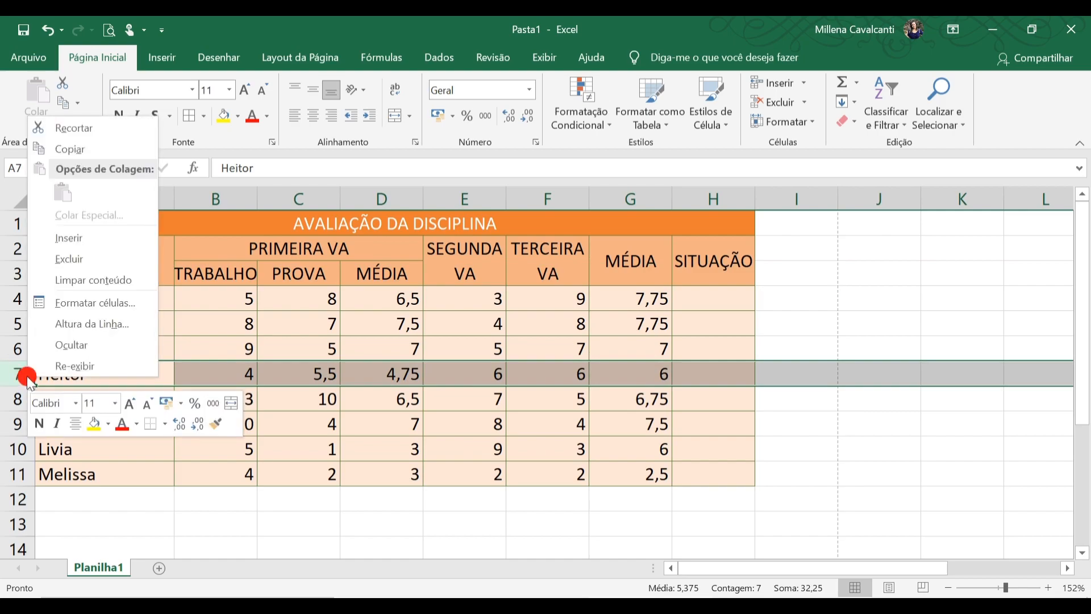
click(94, 236)
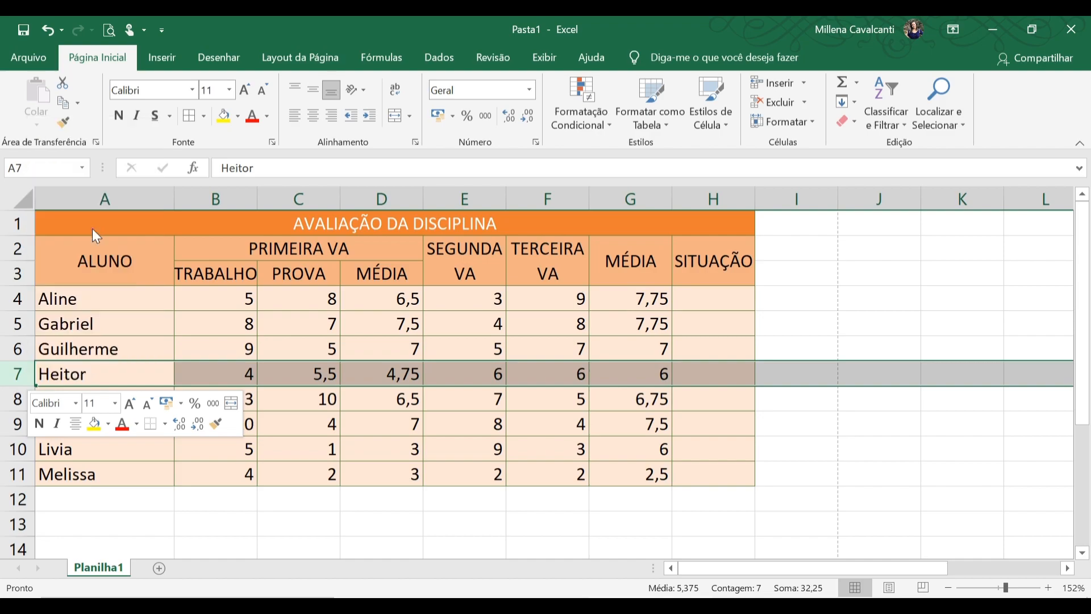
click(25, 446)
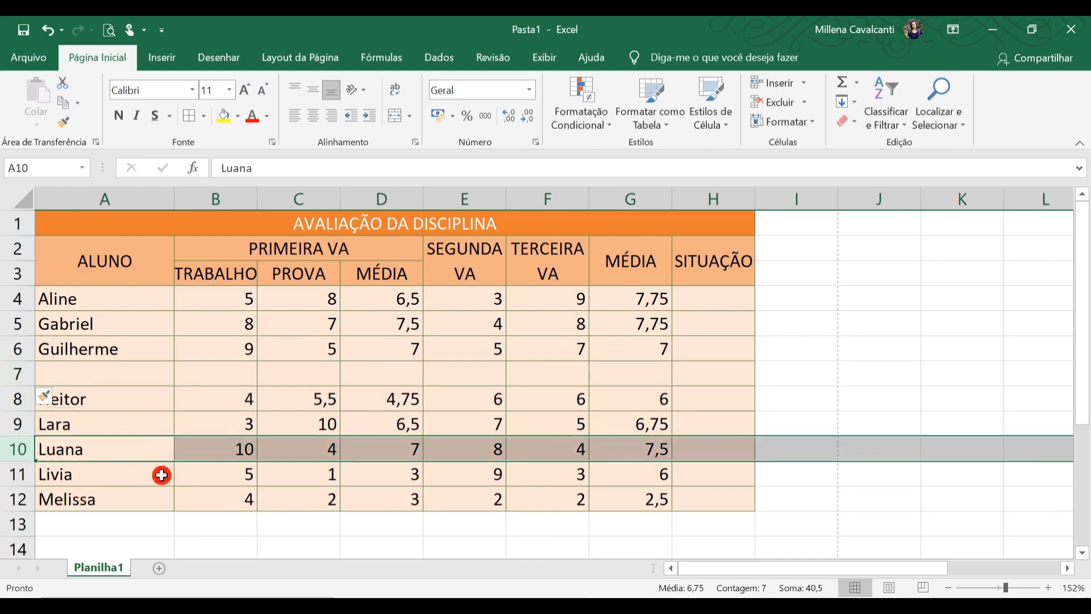
Insert a blank sheet row above row 10 and delete that new row again.
click(804, 84)
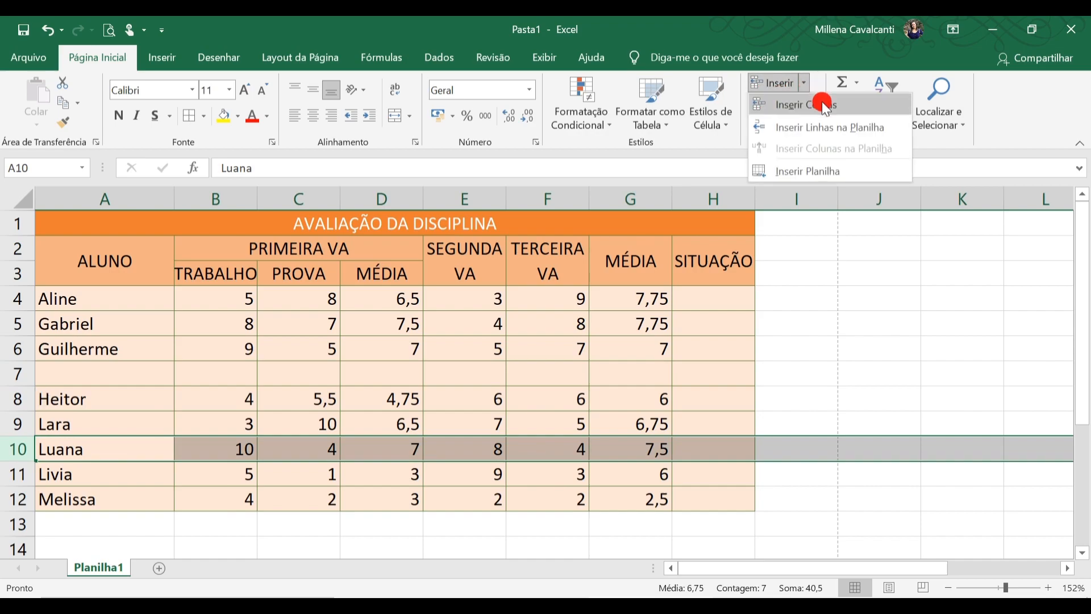
click(841, 128)
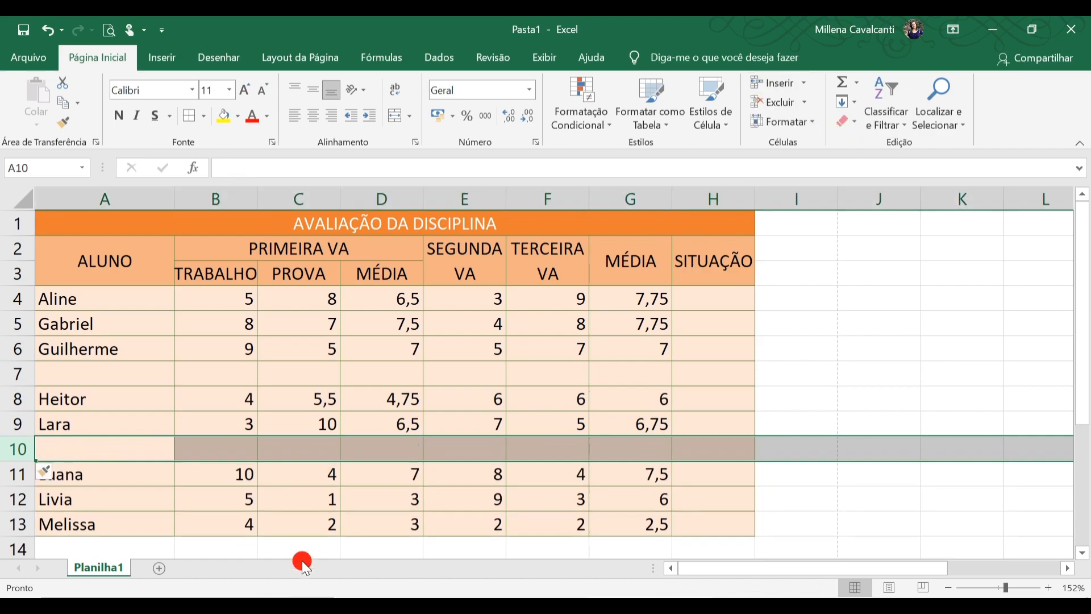
right_click(27, 453)
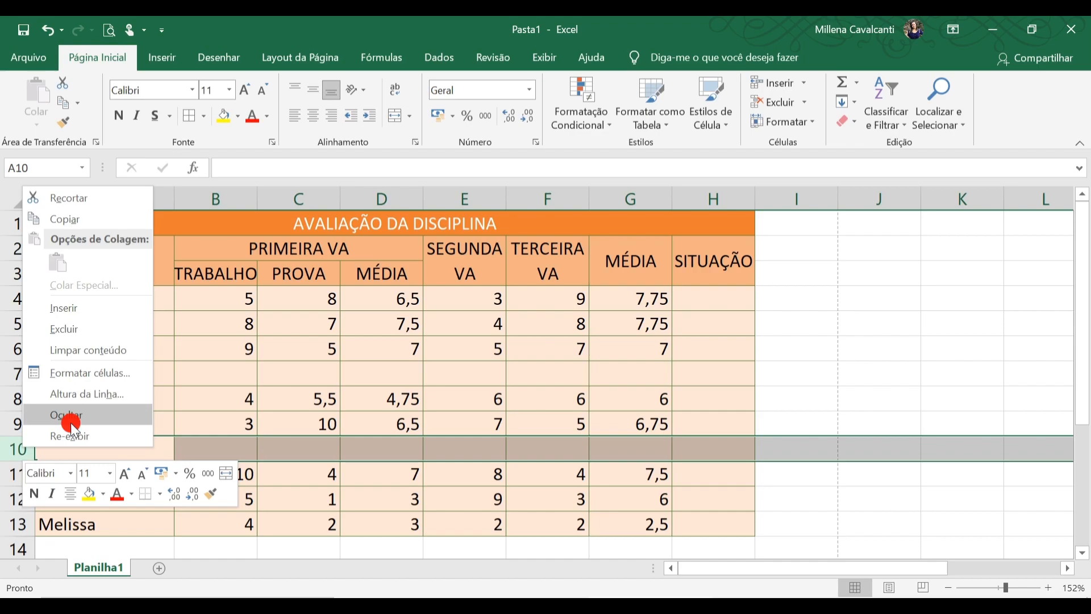
click(103, 335)
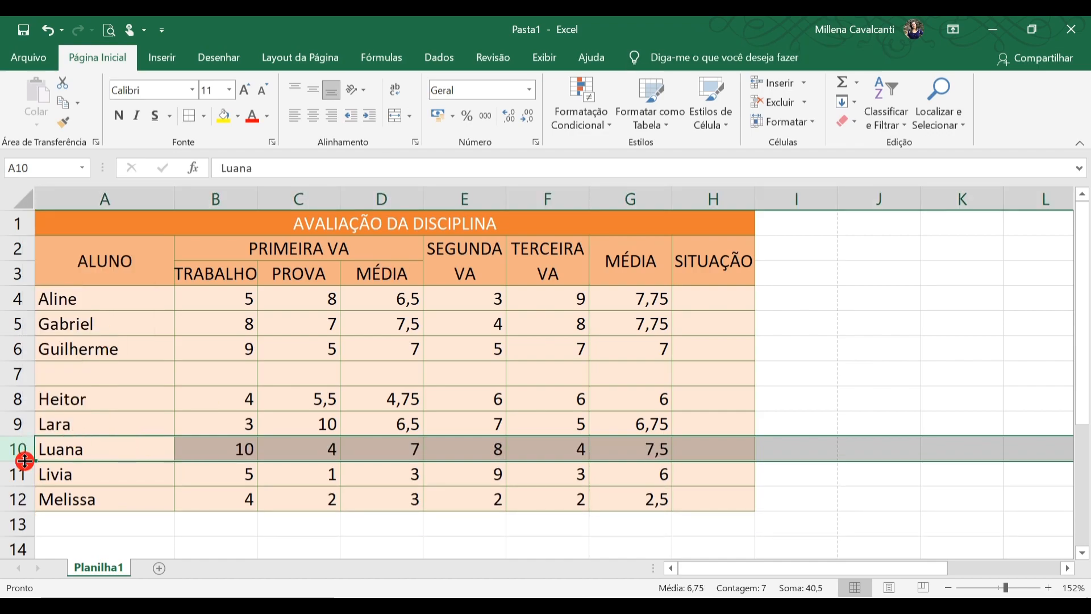
Delete sheet row 10 and clear the contents of cells A6:H6 in the grades table.
click(803, 105)
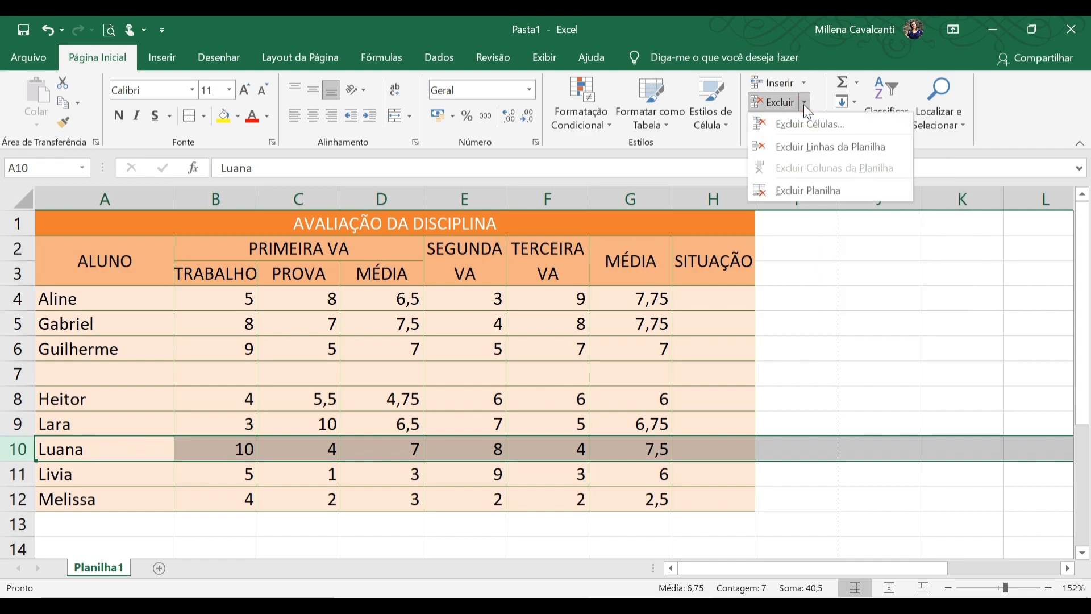
click(822, 149)
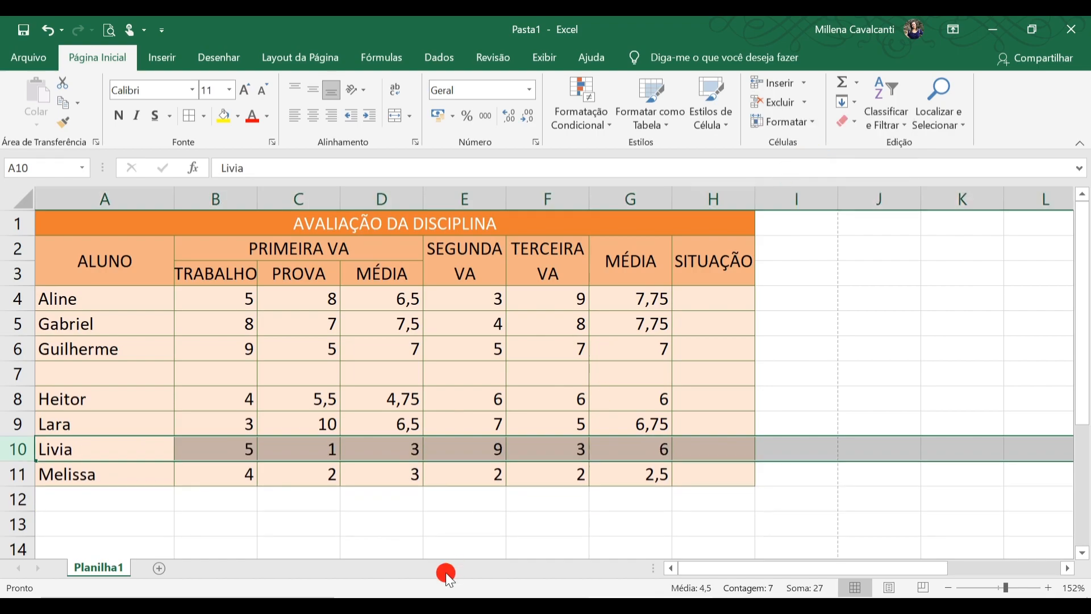
drag(80, 353, 742, 358)
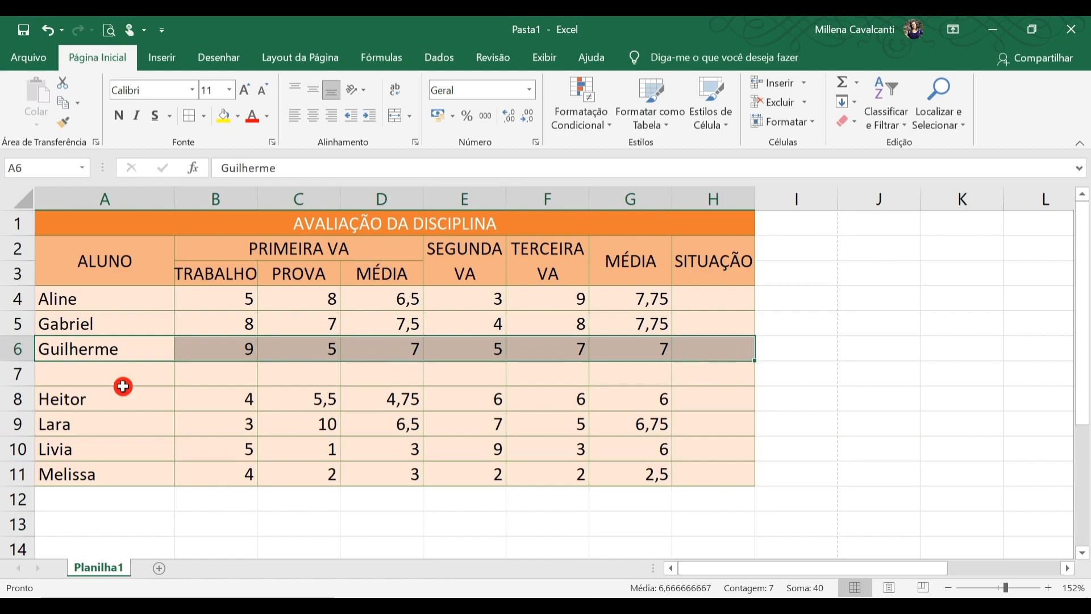
right_click(92, 352)
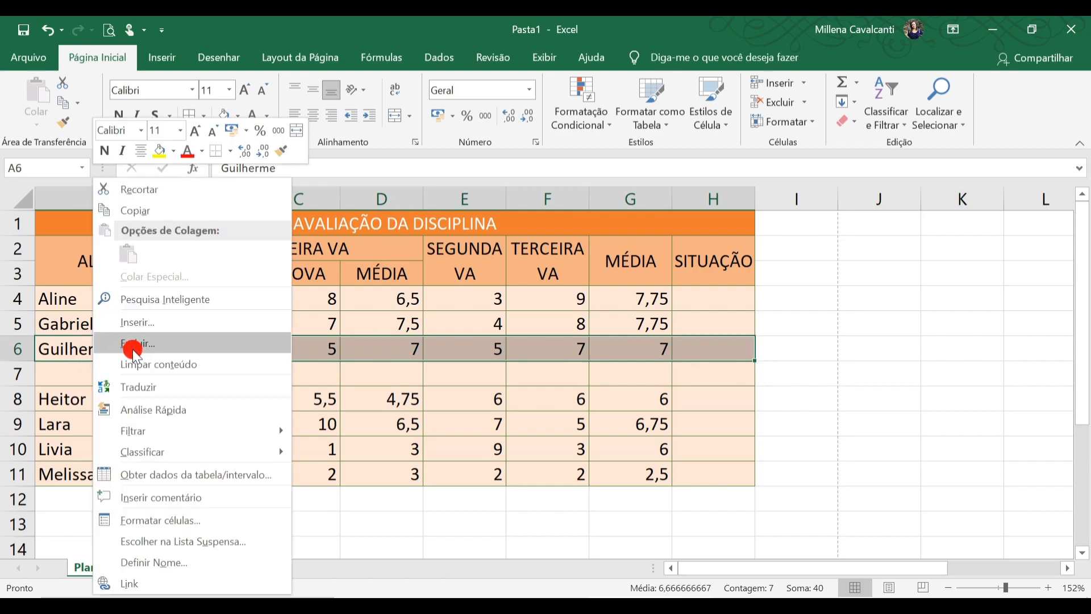
click(198, 367)
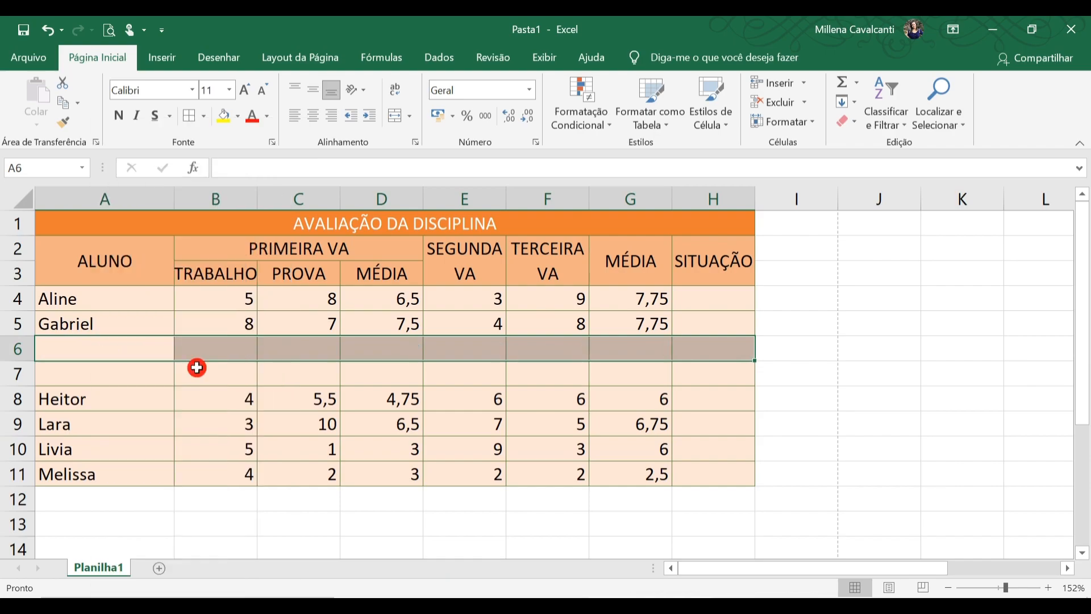
click(774, 456)
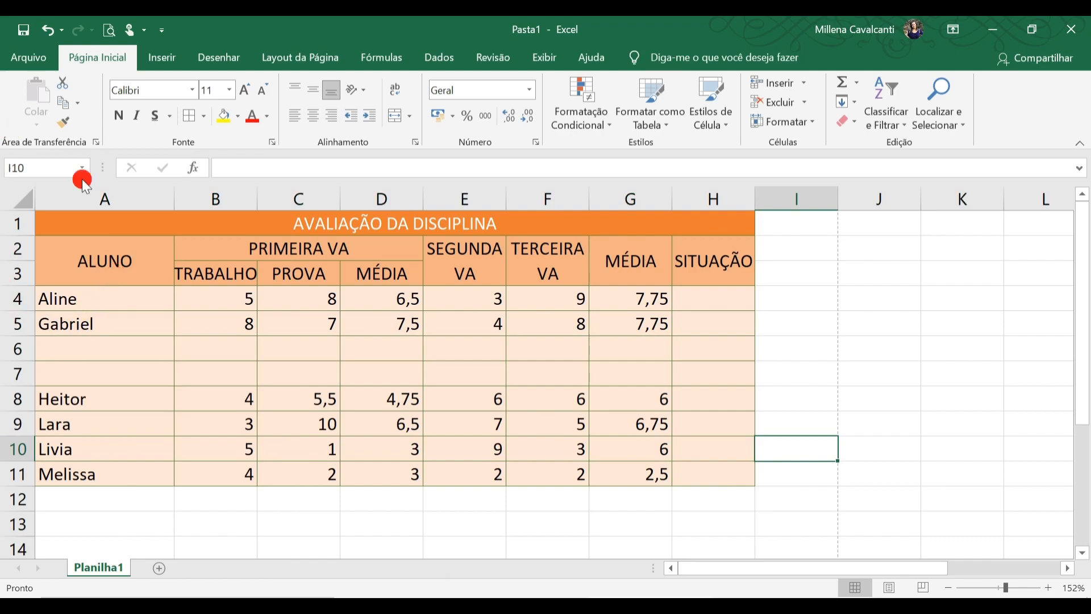
mouse_move(76, 222)
mouse_down()
mouse_move(577, 455)
mouse_move(569, 492)
mouse_up()
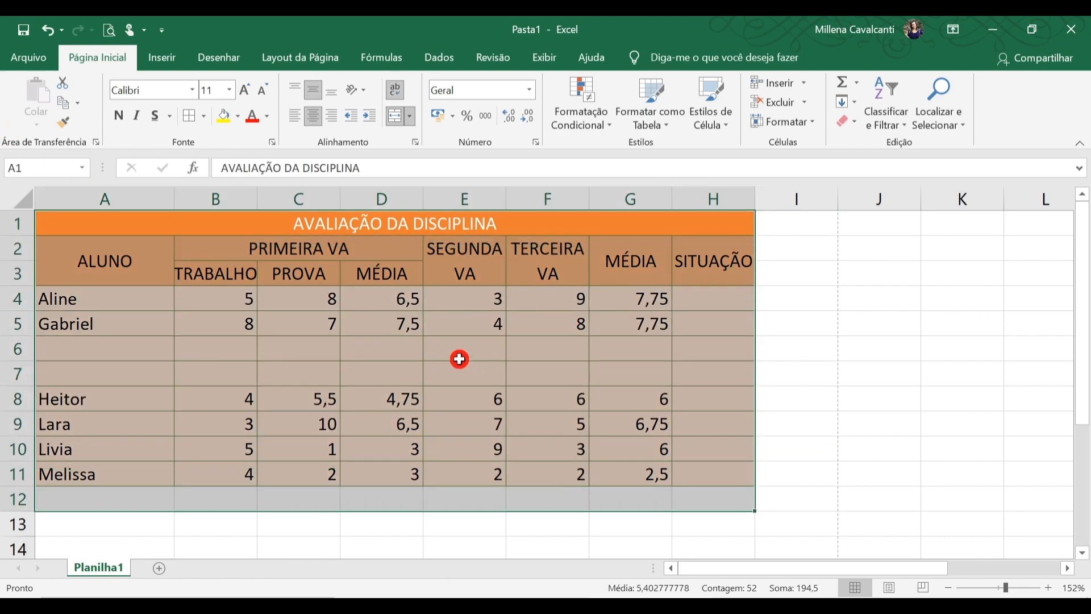
right_click(442, 350)
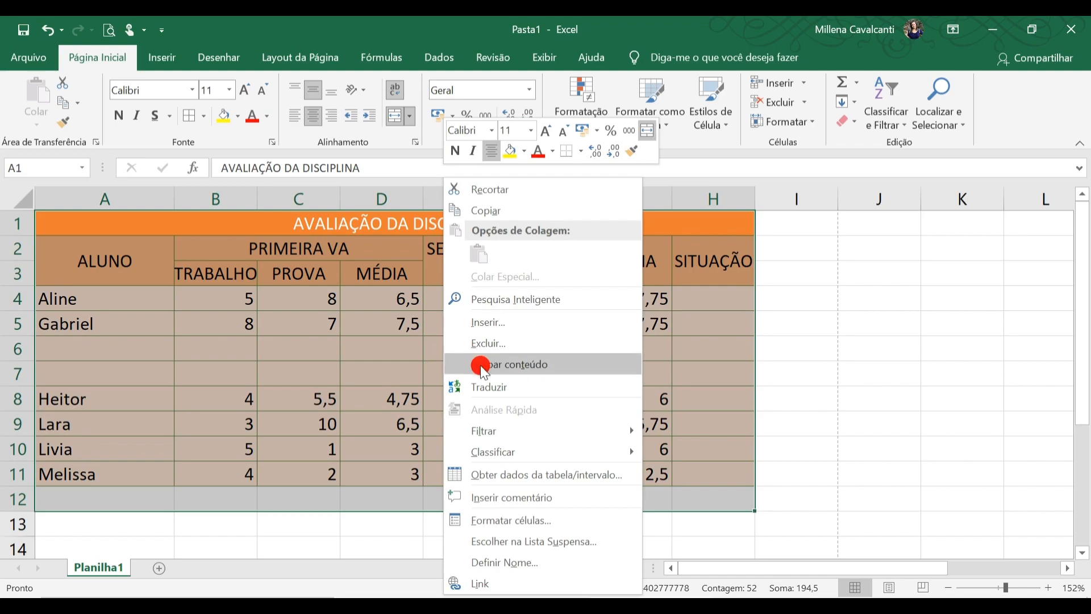
click(817, 391)
click(784, 373)
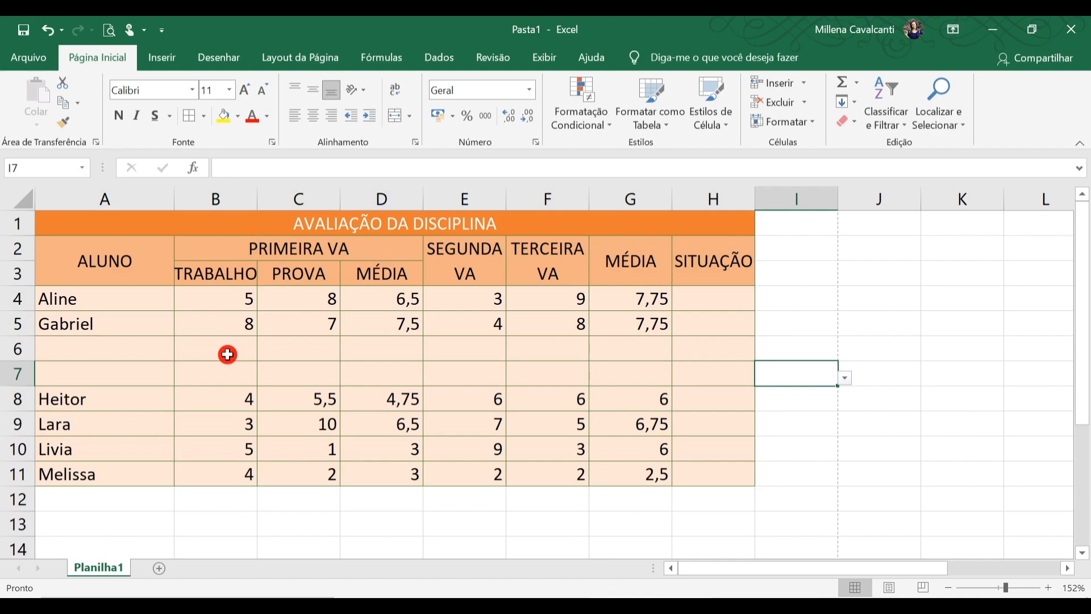
Undo the clearing of cells A6:H6 and the deletion of row 10.
key(ctrl+z)
key(ctrl+z)
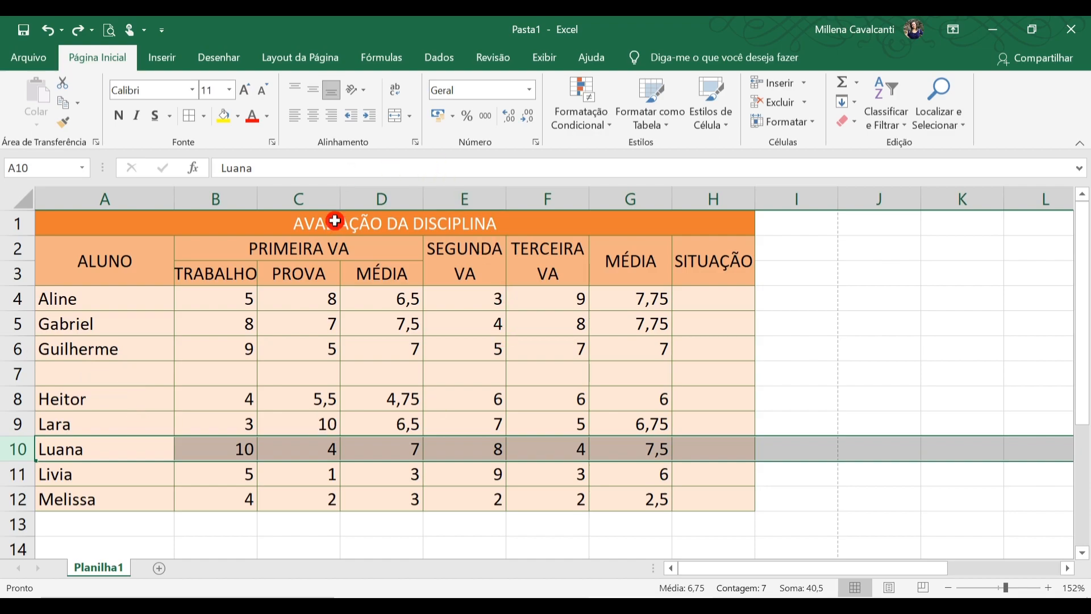
click(321, 192)
right_click(306, 184)
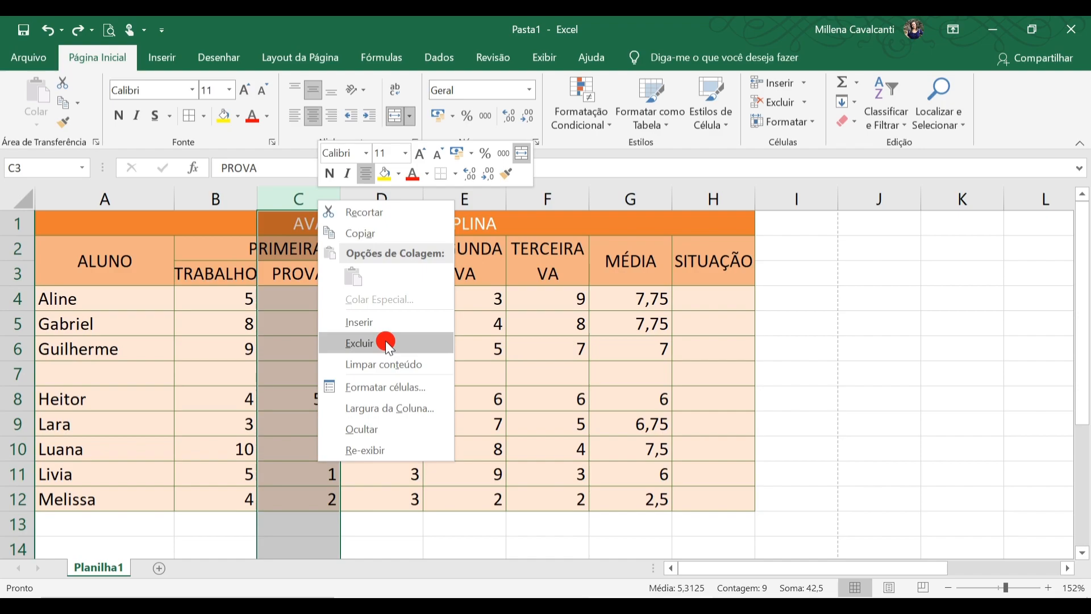
key(Escape)
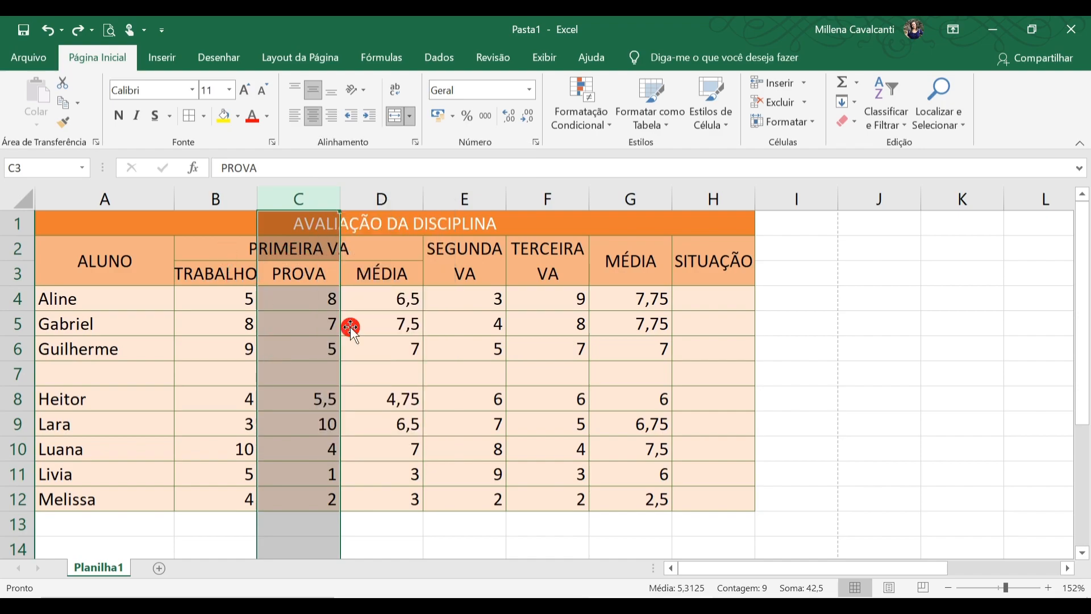
click(450, 275)
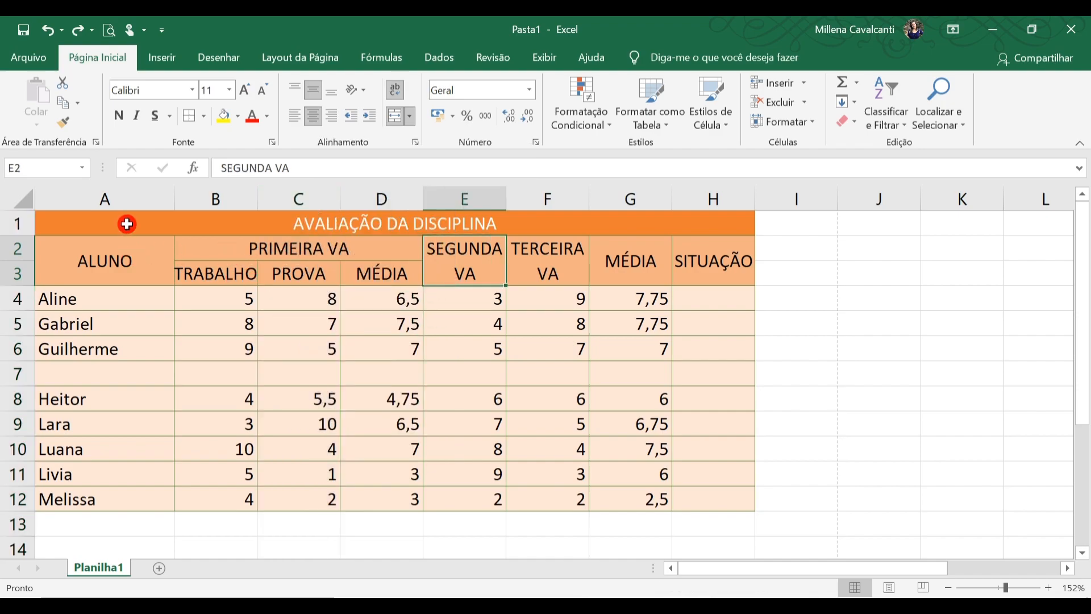
Widen column A slightly and increase the column width of column B so the TRABALHO heading fits.
click(124, 250)
mouse_move(175, 203)
mouse_down()
mouse_move(227, 203)
mouse_move(182, 202)
mouse_up()
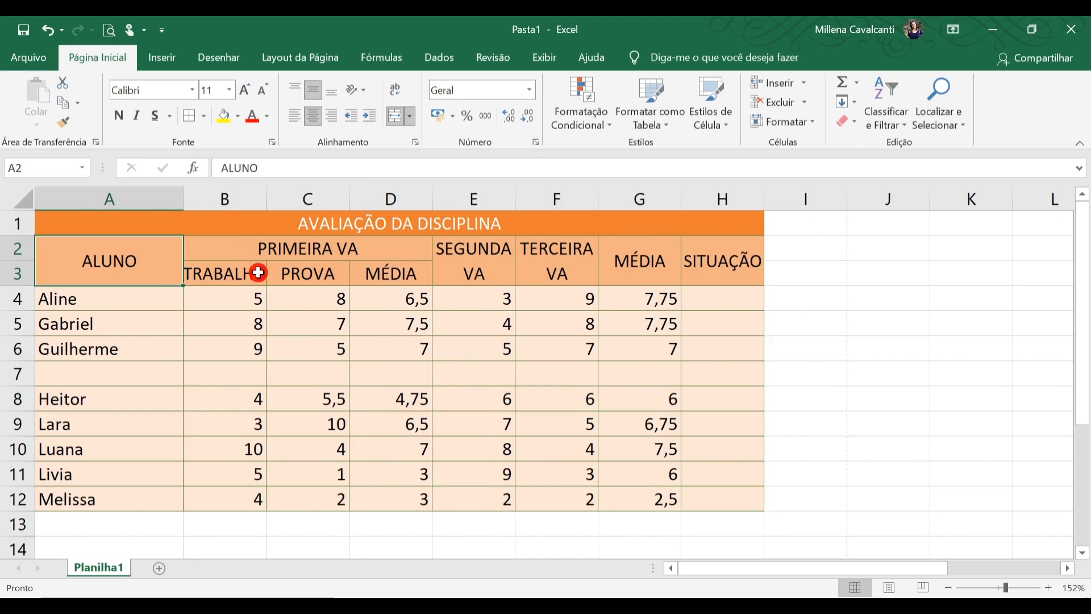
right_click(208, 202)
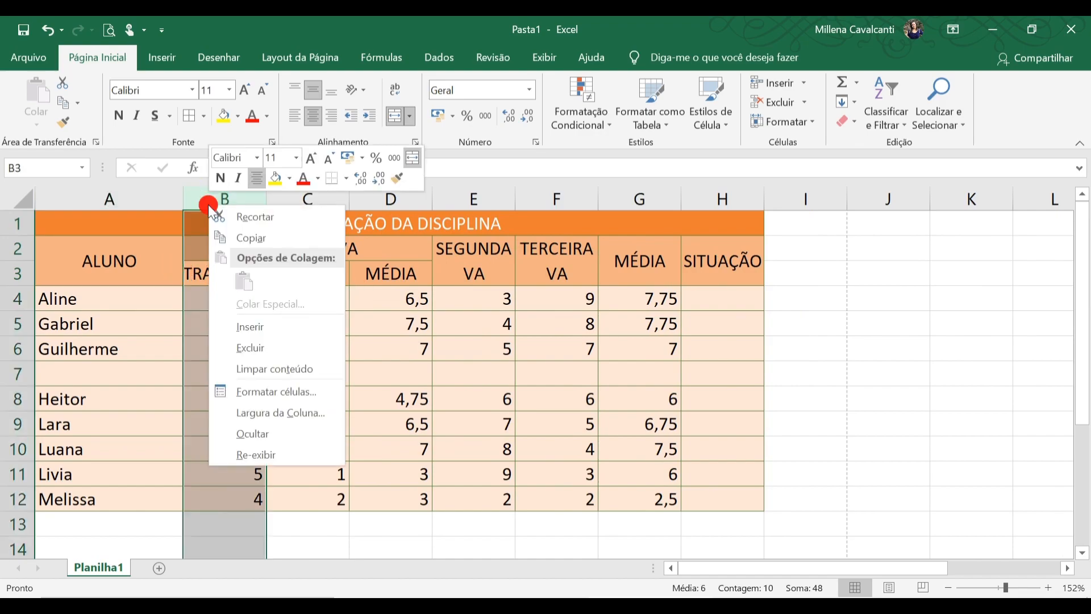
click(322, 415)
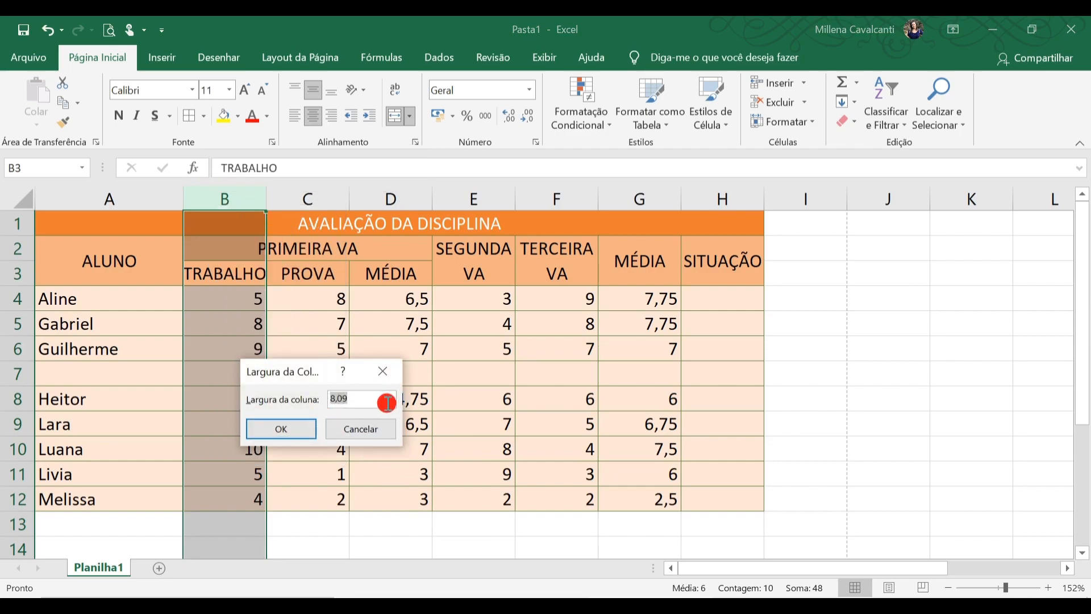
key(Return)
click(580, 324)
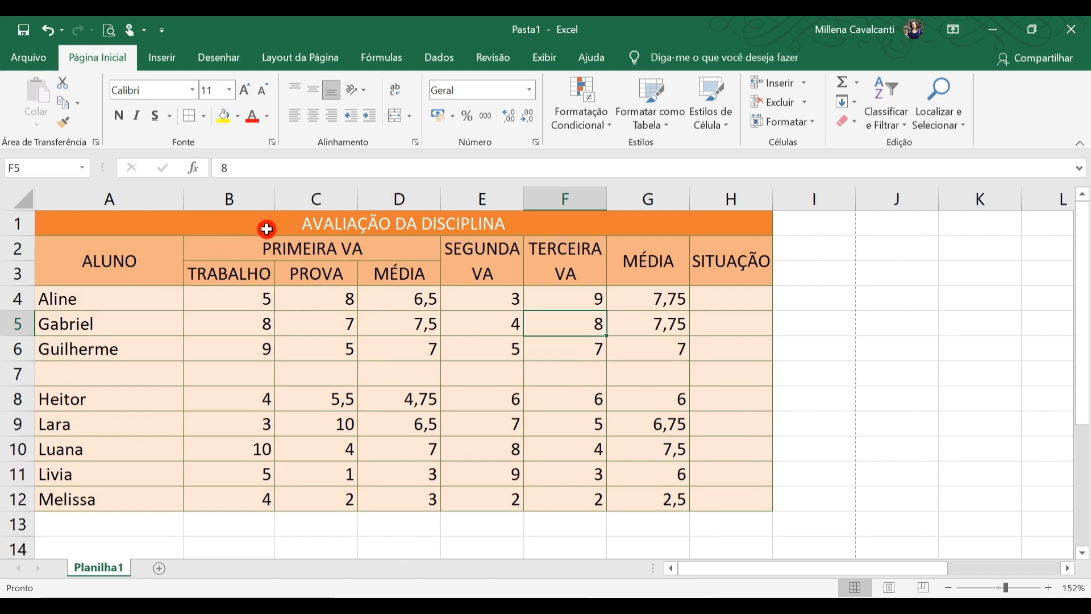
Check the row height setting of row 3 without changing it.
right_click(23, 274)
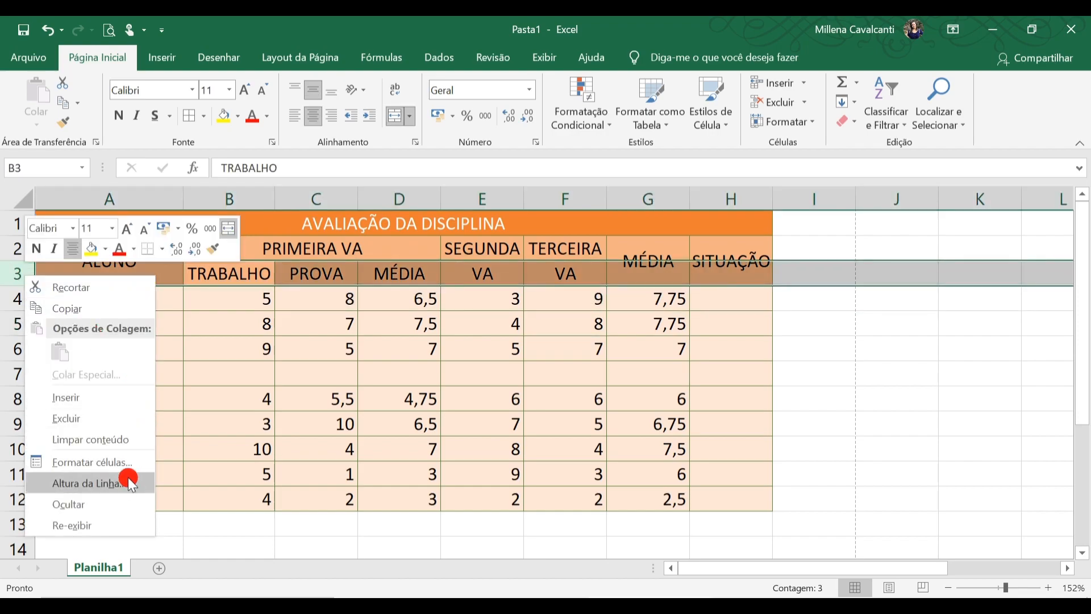
click(120, 484)
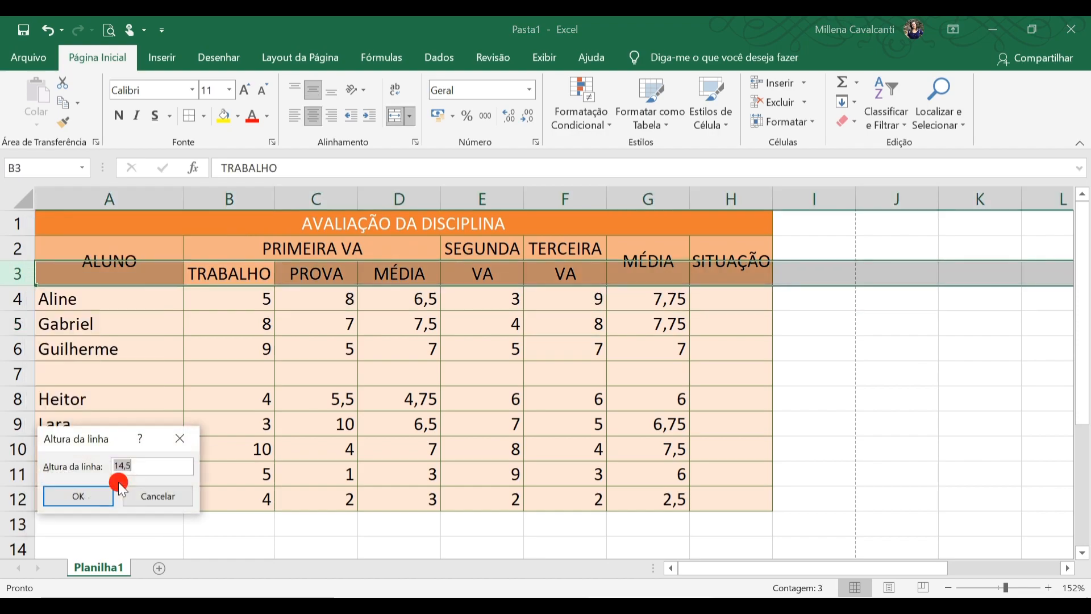
click(161, 495)
click(319, 449)
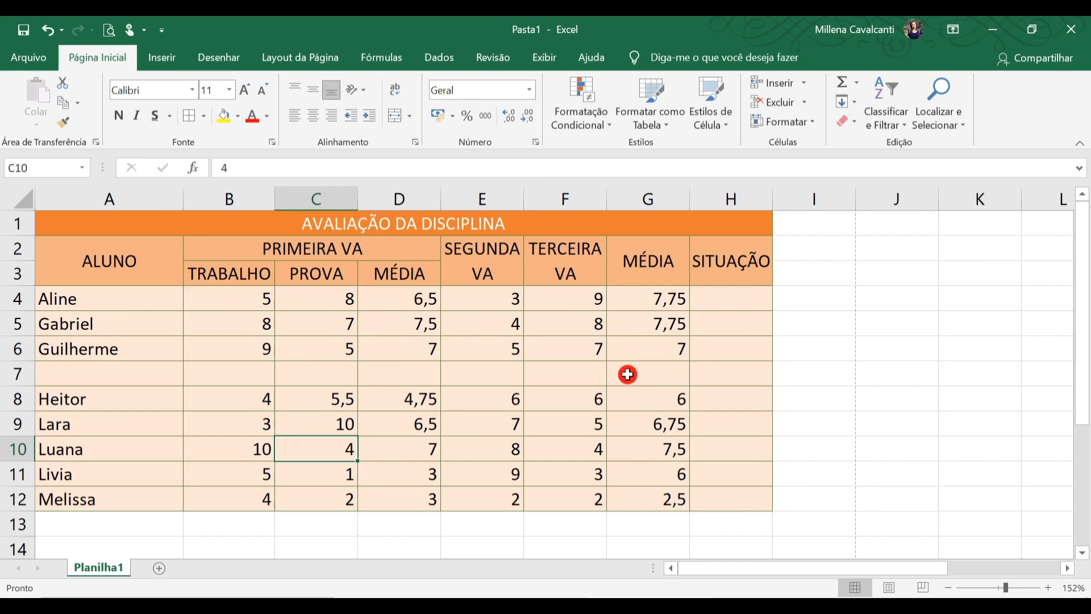
Browse the available number formats for cell C10 without applying one.
click(531, 91)
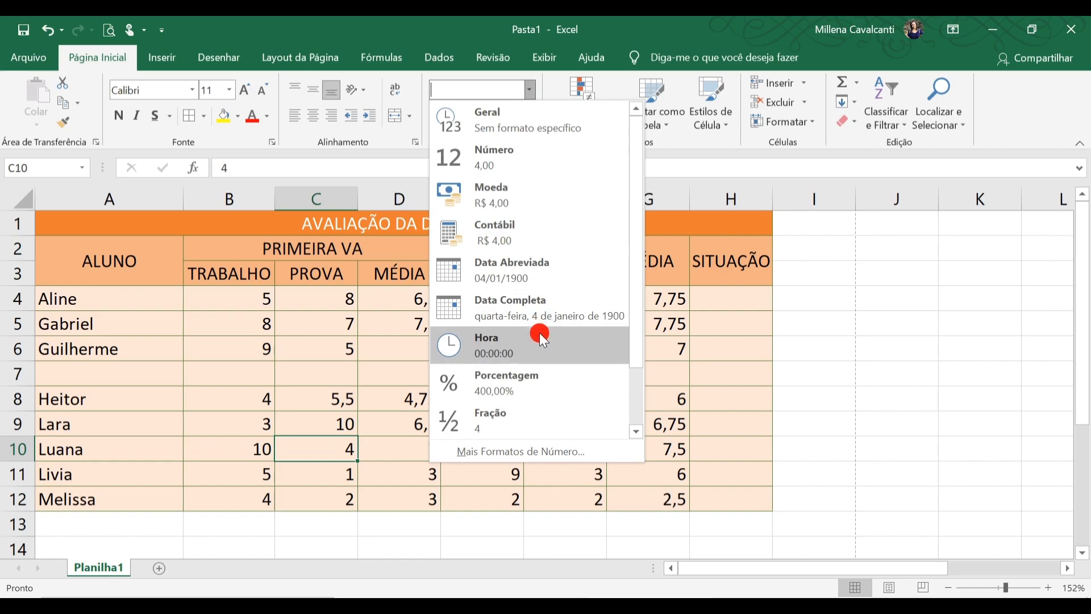
scroll(547, 412, down, 1)
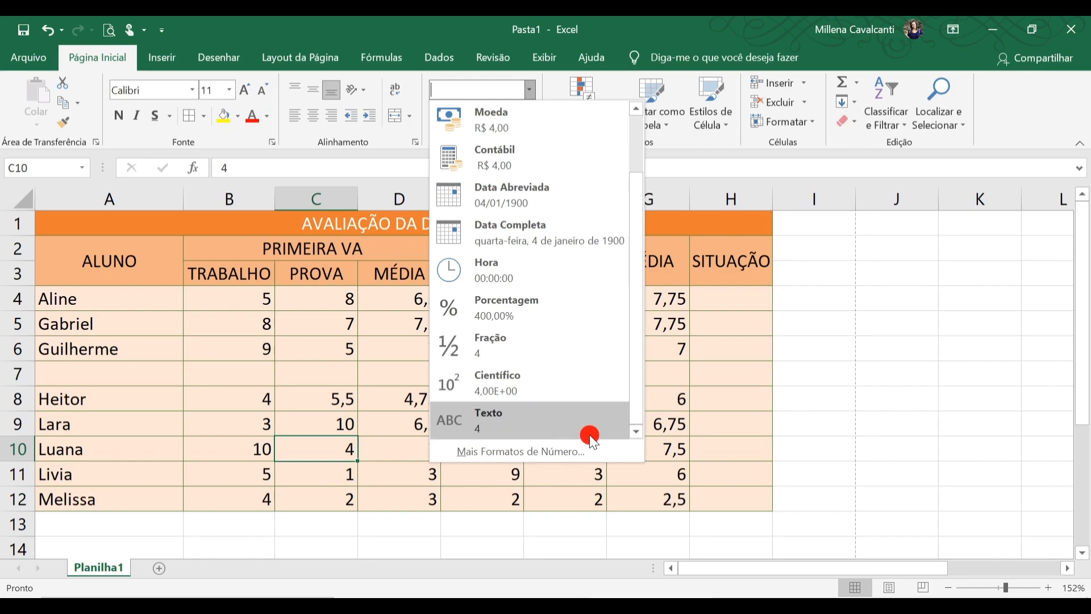
click(736, 406)
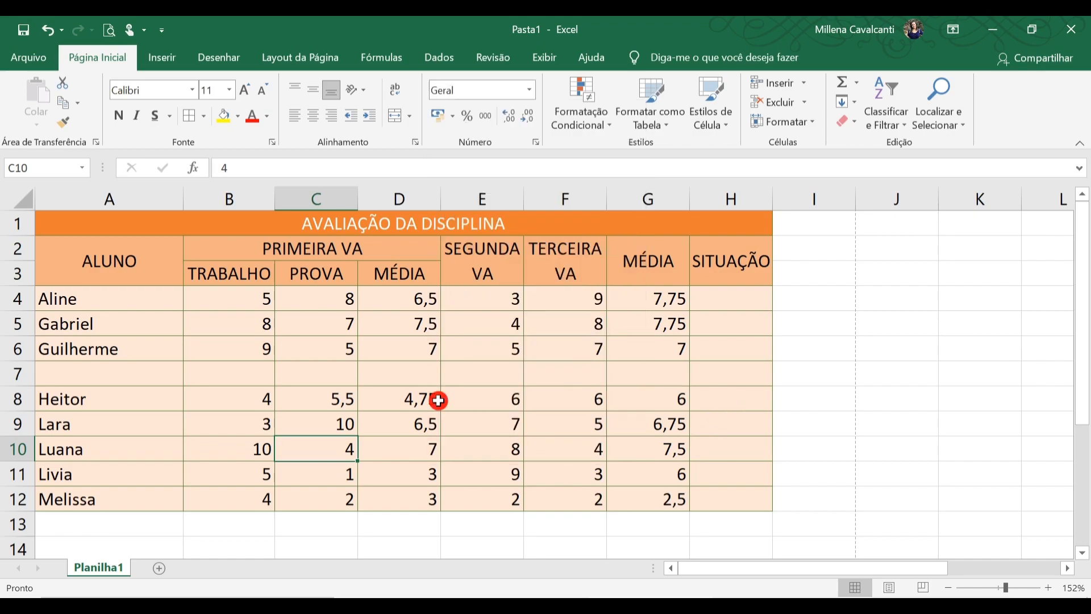
Apply the Número format to all the grades in cells B4:G12.
drag(249, 298, 422, 501)
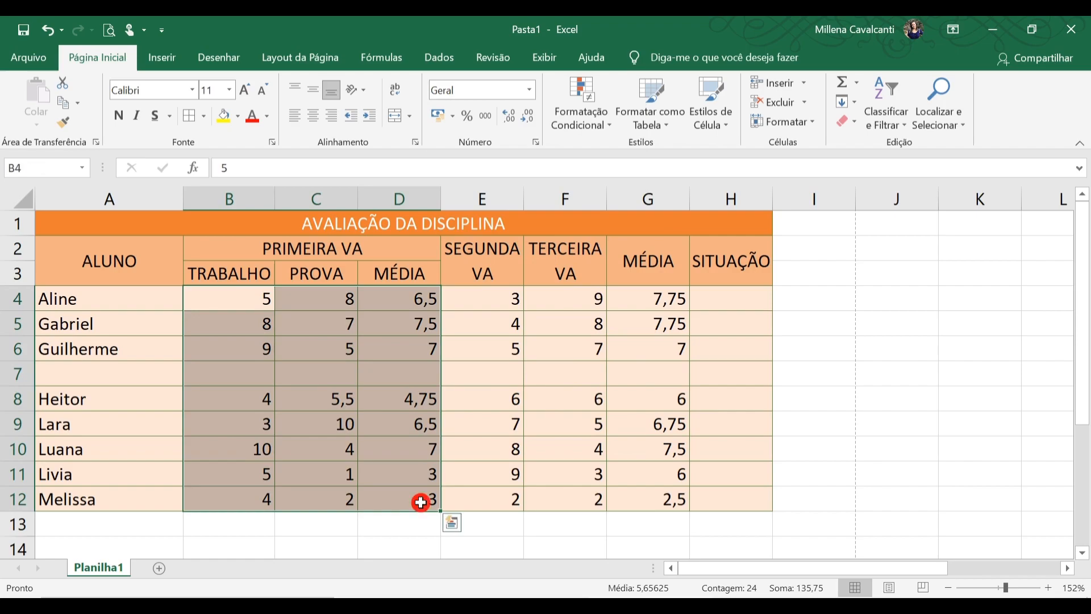
drag(244, 300, 639, 504)
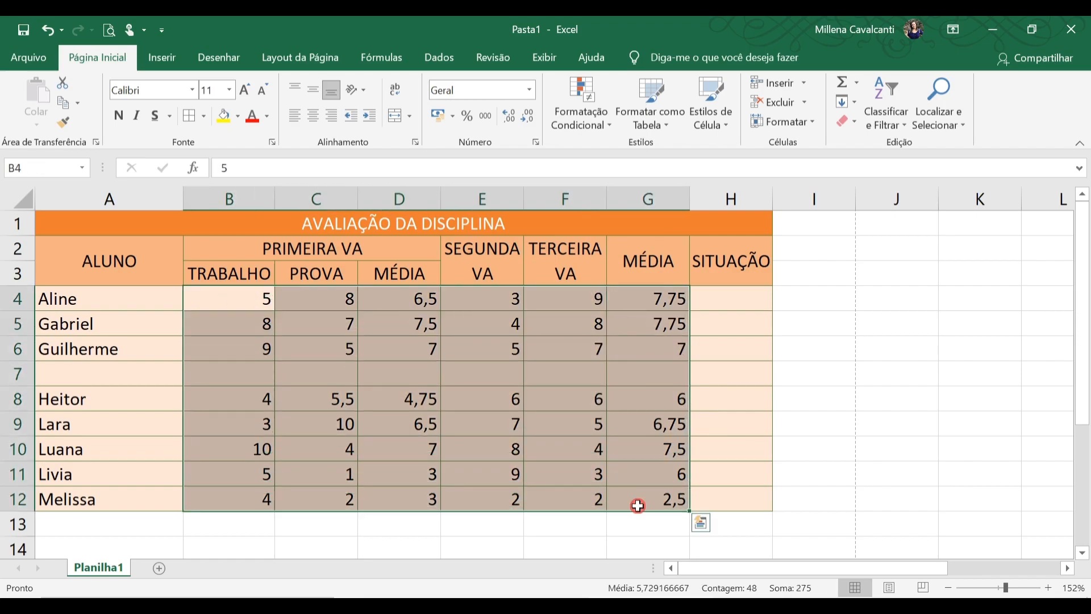
click(530, 91)
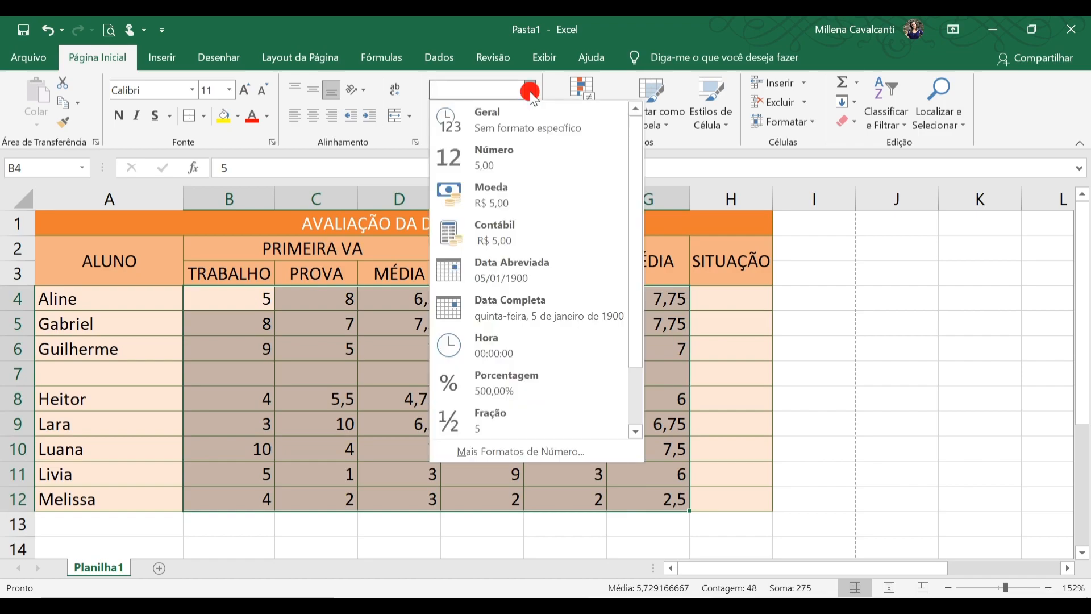
click(508, 162)
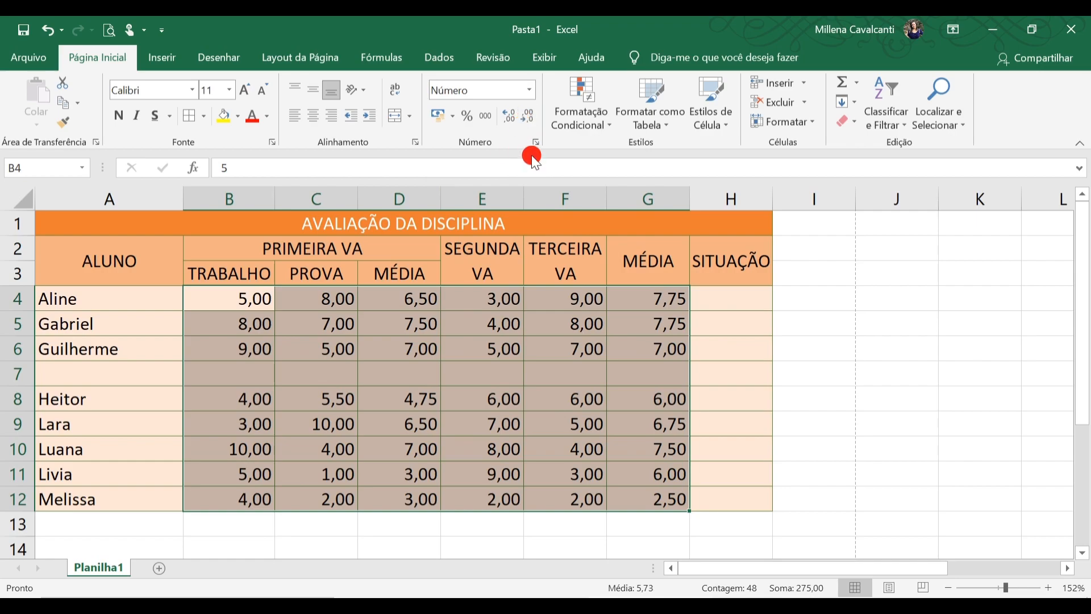
Try extra decimal places on the grades in B4:G12, and reduce them to one decimal place.
click(514, 118)
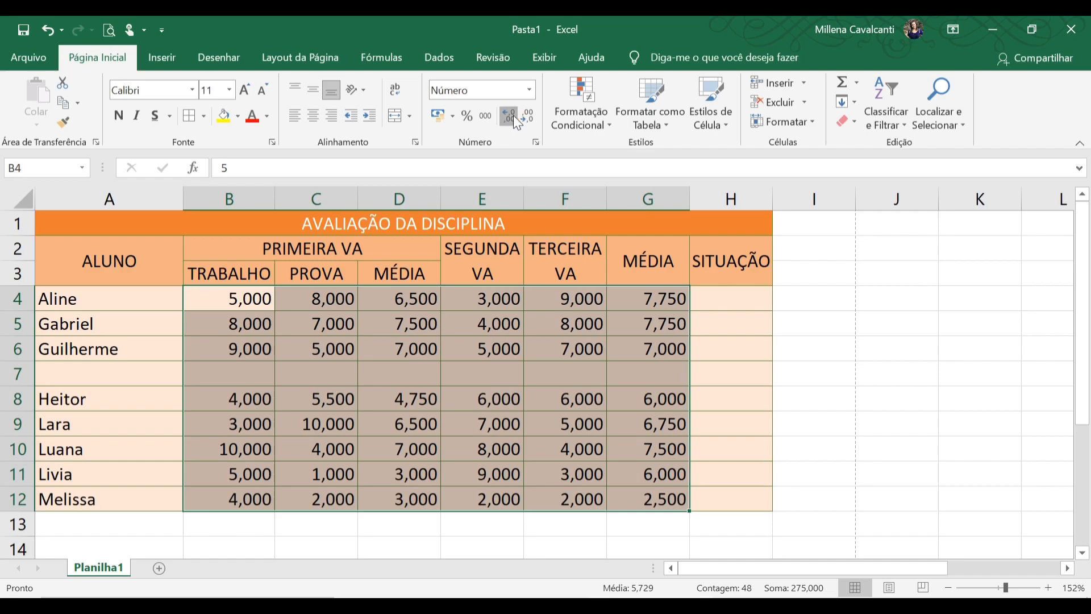
click(515, 117)
click(529, 117)
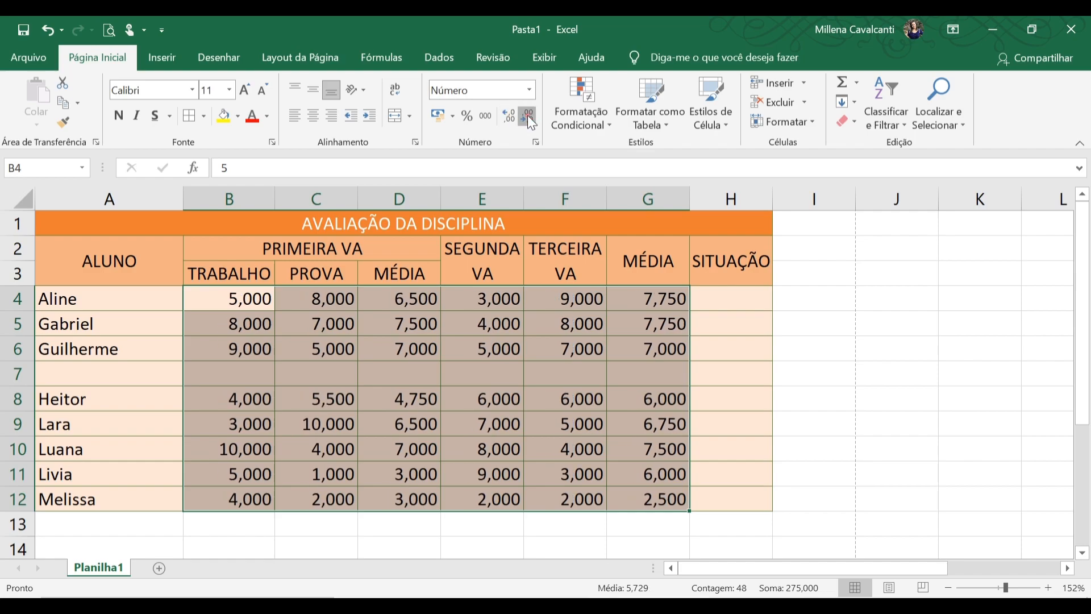
click(528, 117)
click(529, 117)
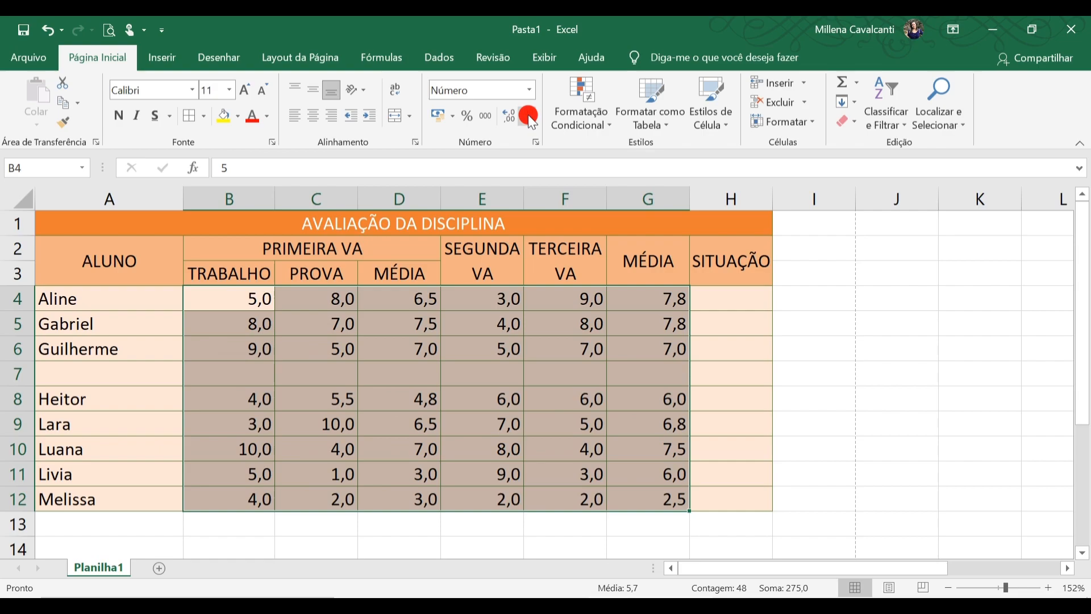
click(546, 377)
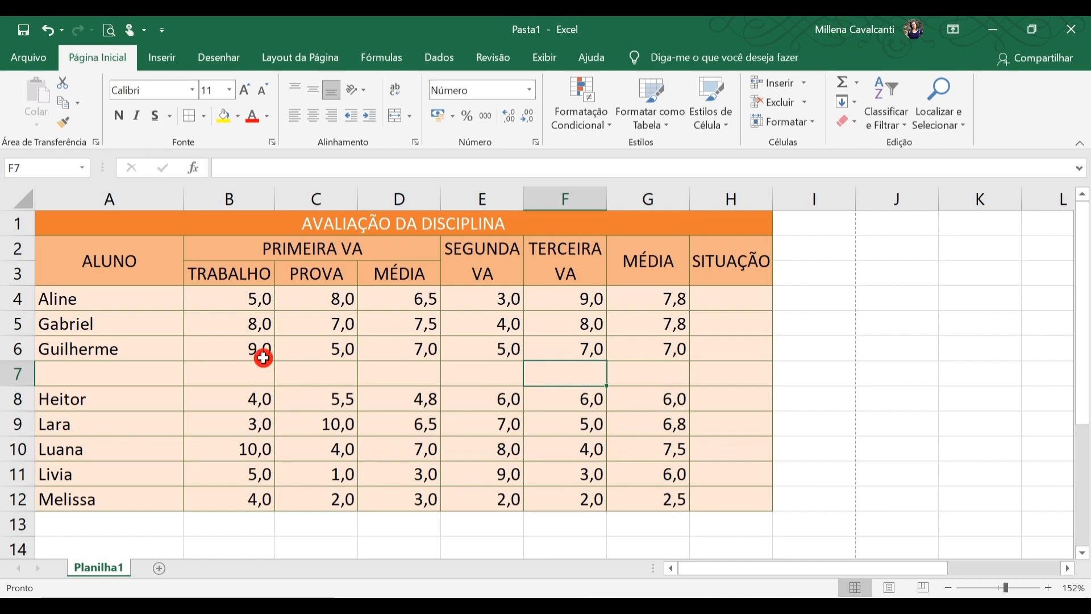
Apply the percentage format to cell B4 and enter 100 as its value.
click(233, 302)
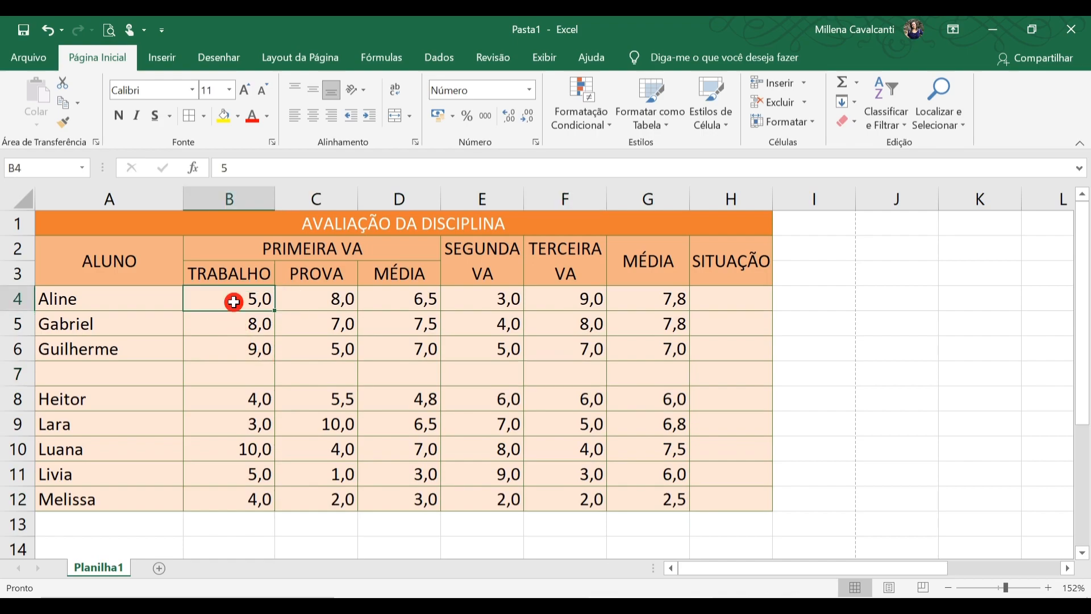
click(467, 118)
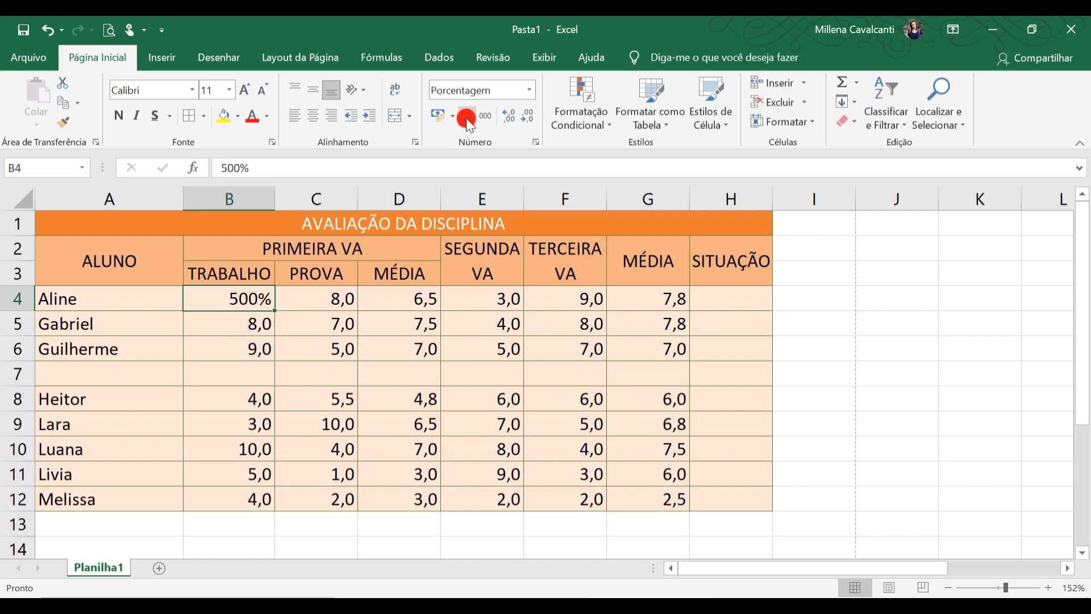
text(10)
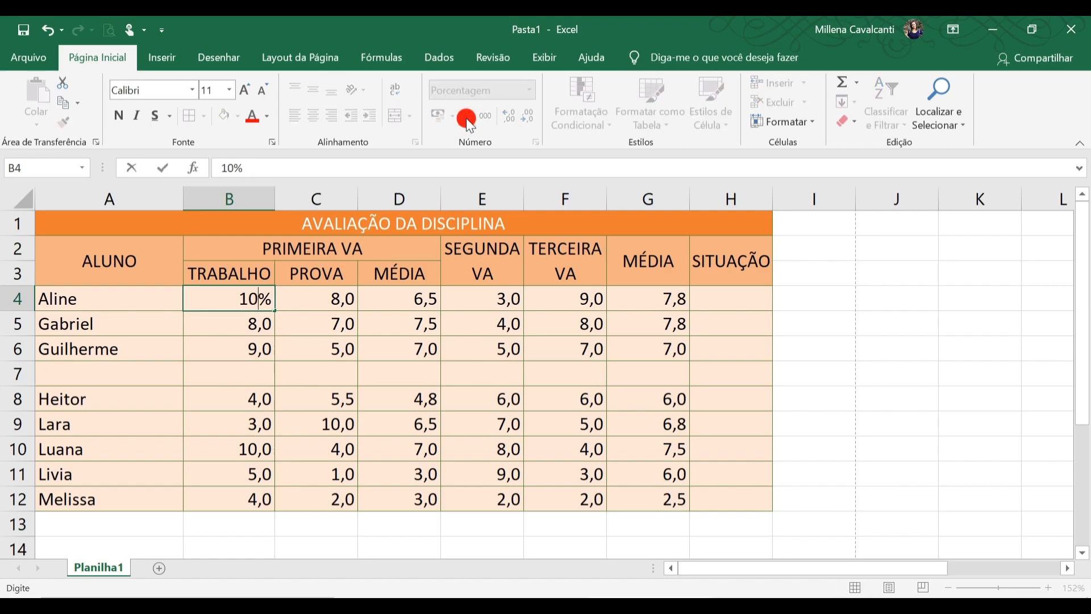
text(0)
key(Return)
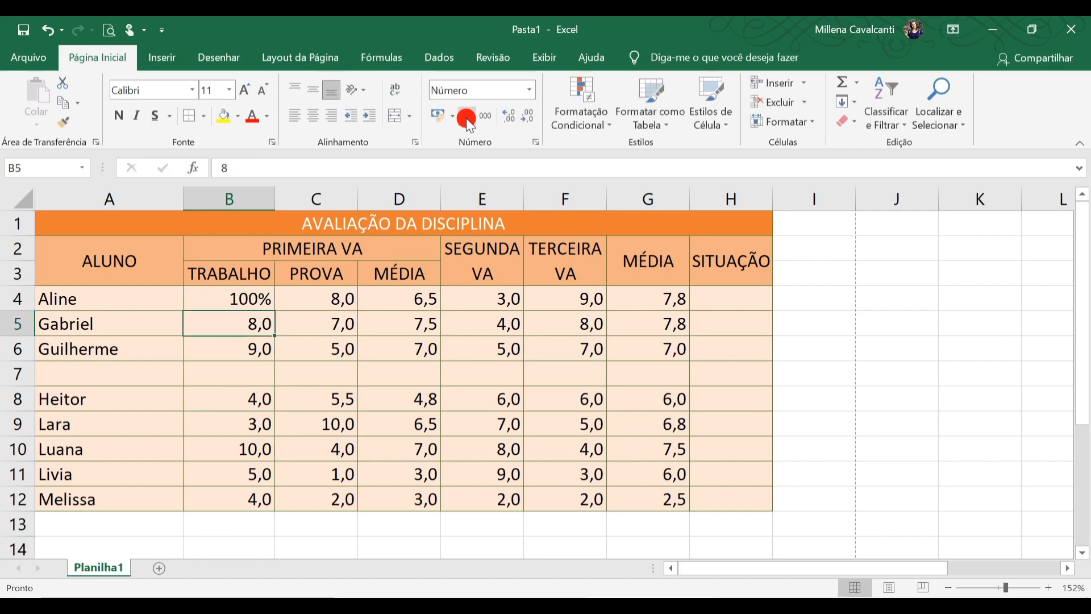
Enter 22,5% in cell B4, try showing two decimal places, and reduce it to none.
key(Up)
text(22,5)
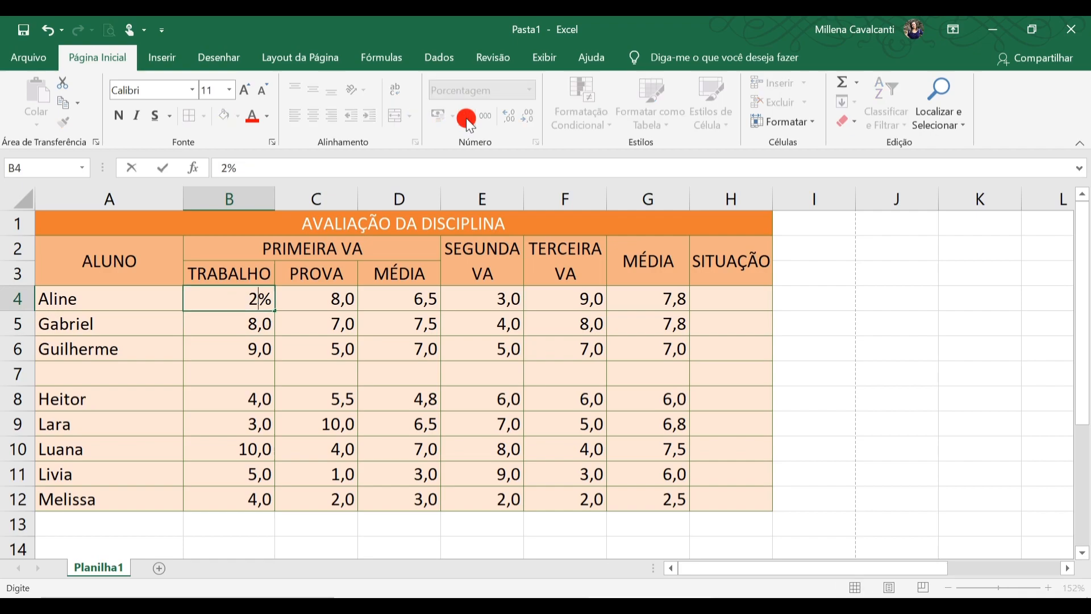
key(Return)
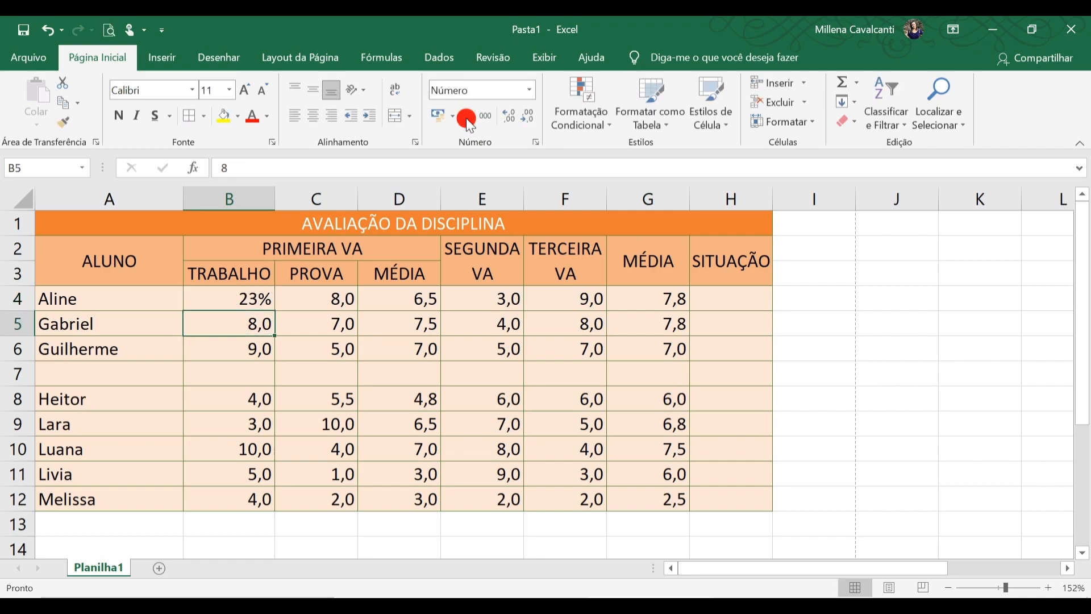
click(257, 299)
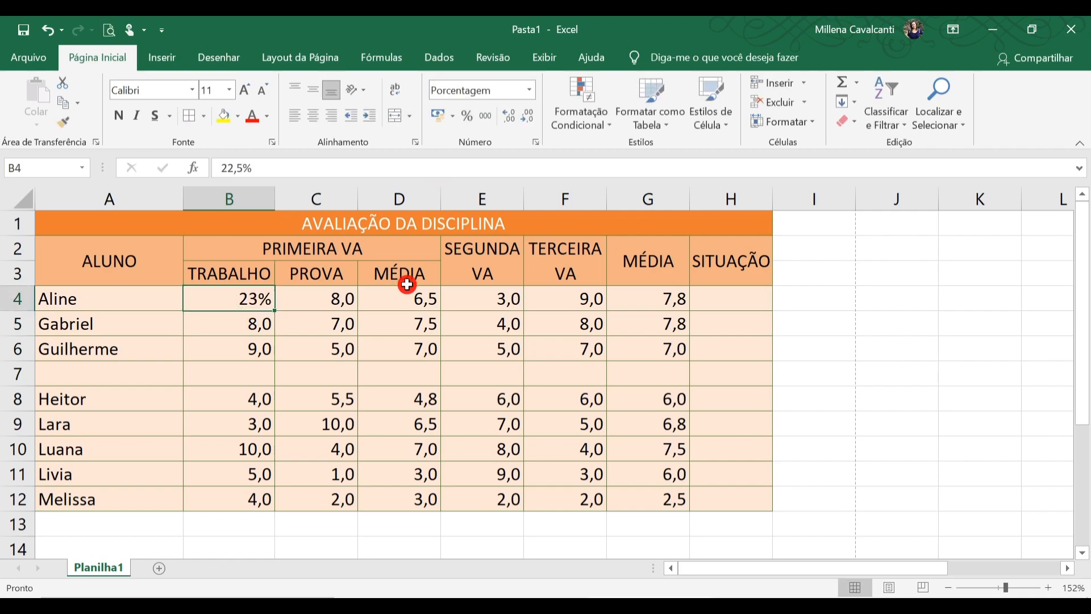
click(512, 118)
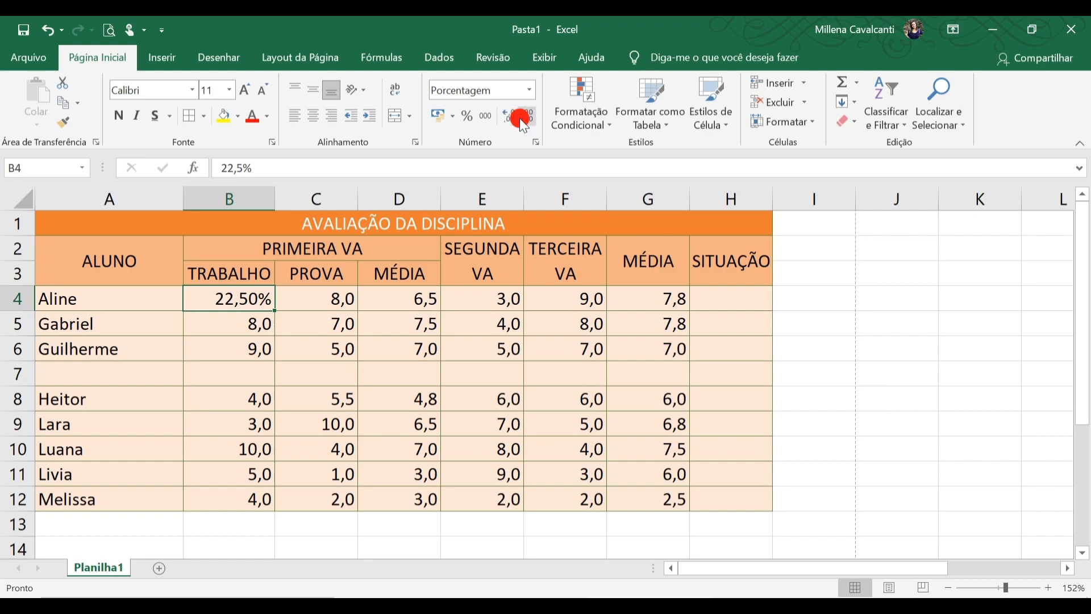
click(527, 117)
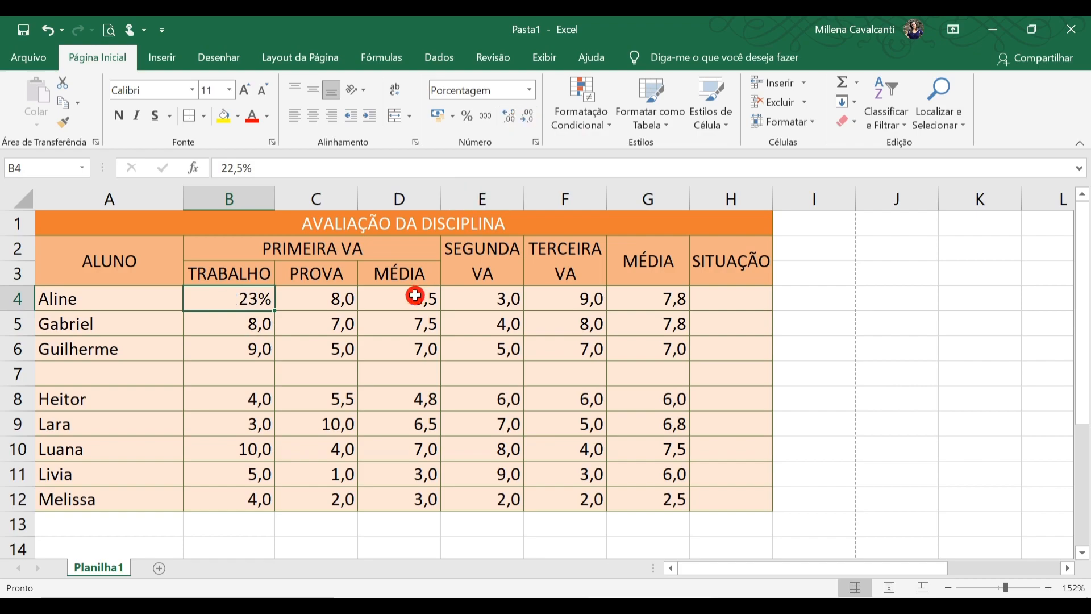
Try the R$ accounting format on cell C4, and replace it with the comma style at one decimal place.
click(328, 302)
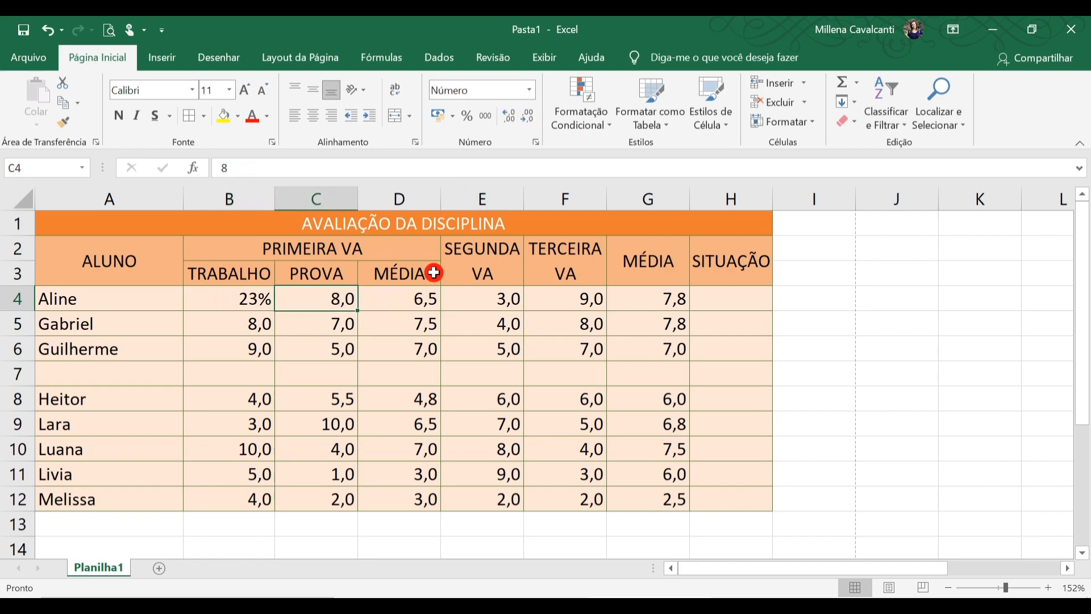
click(438, 116)
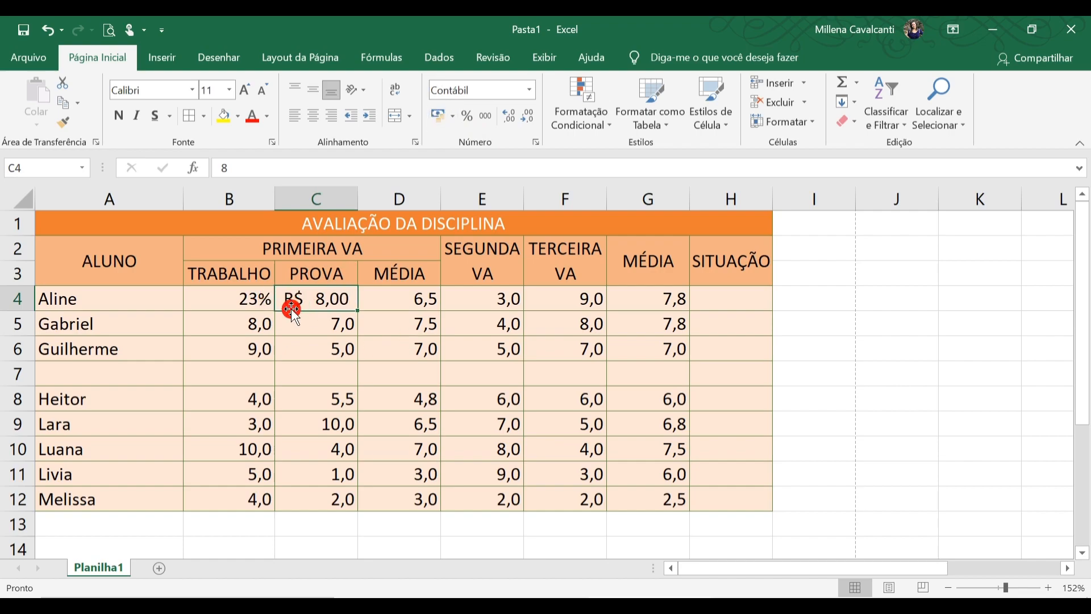
double_click(341, 301)
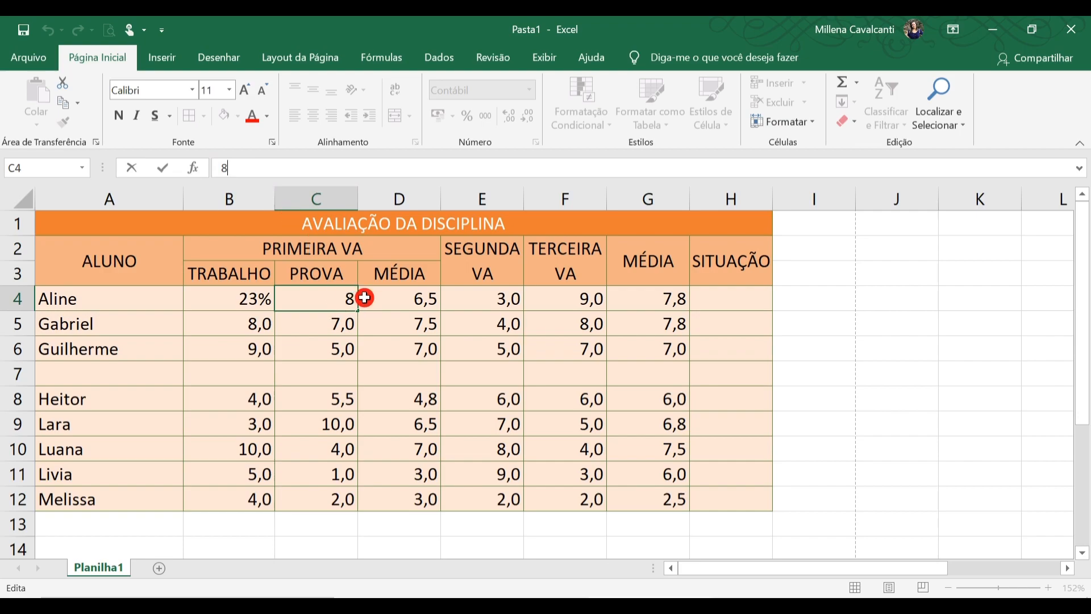
key(Escape)
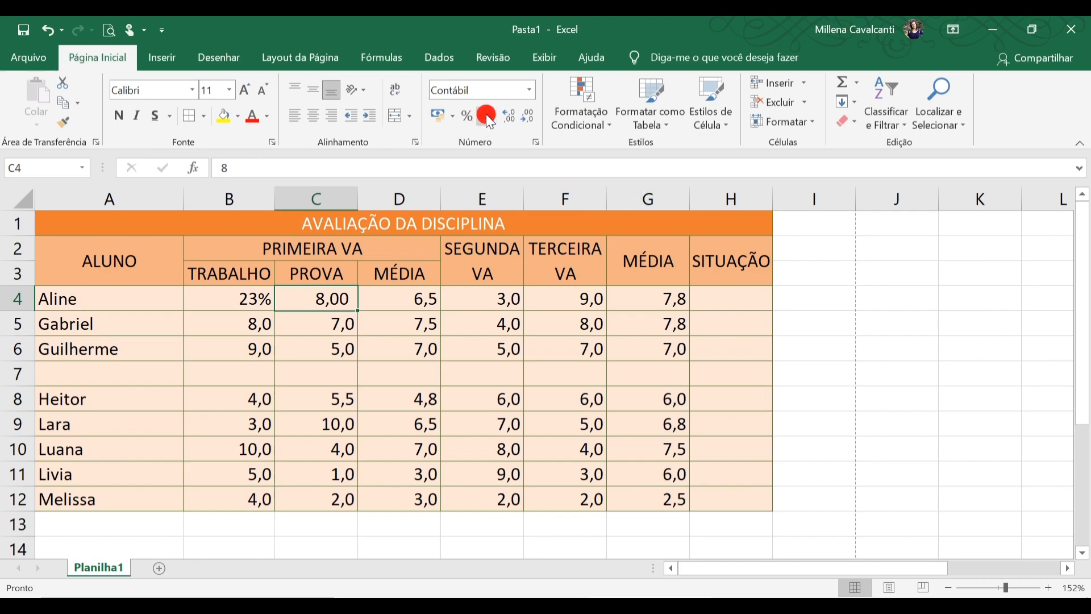
click(529, 116)
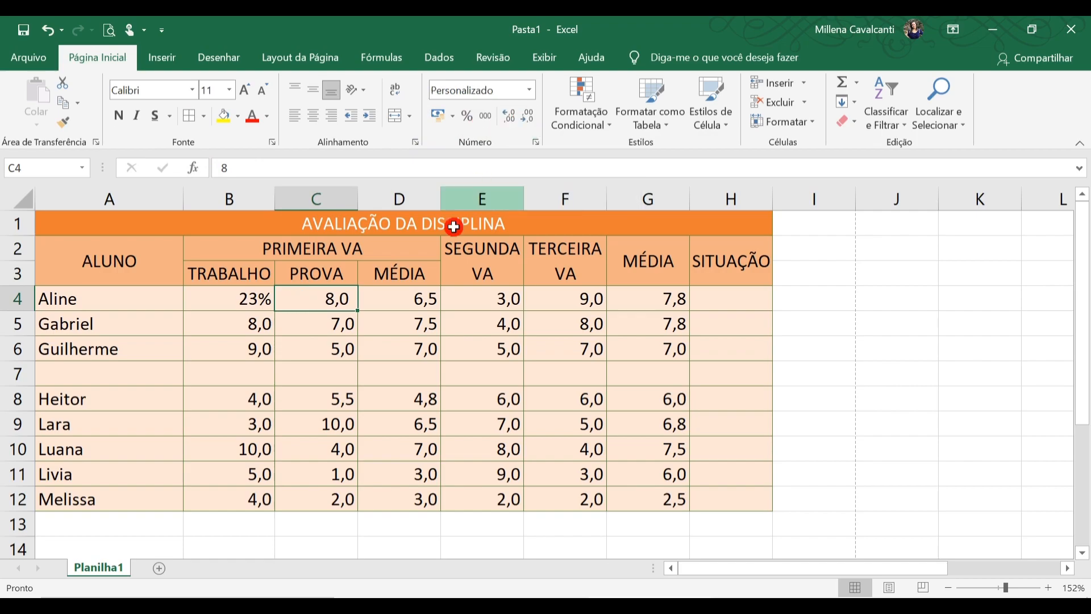
Try the comma style on cell B4, restore its Número format, and enter 5,5 as the grade.
click(235, 304)
click(481, 120)
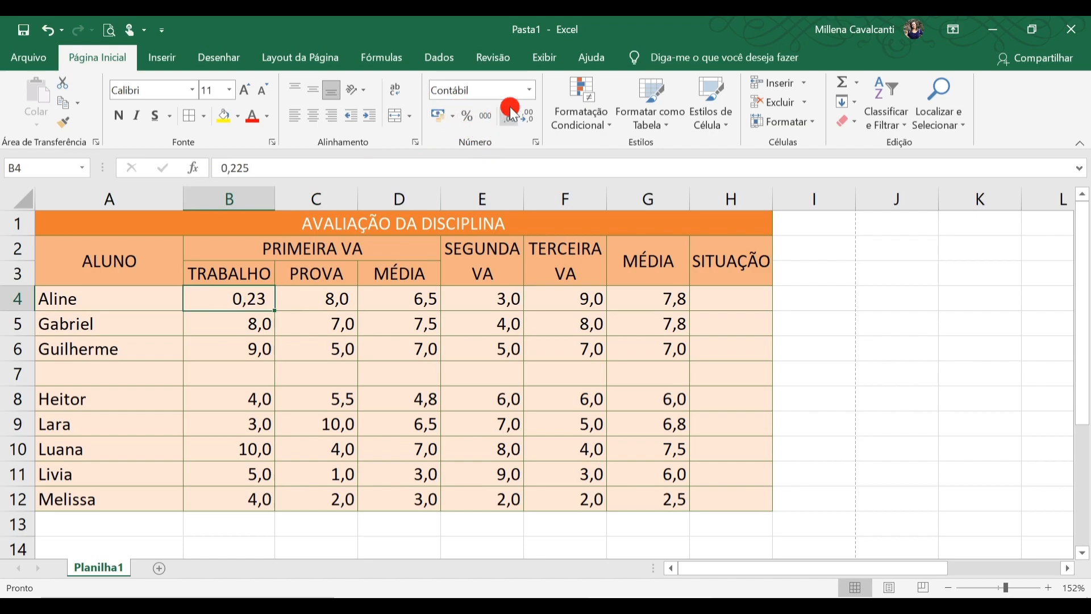
click(529, 89)
click(506, 152)
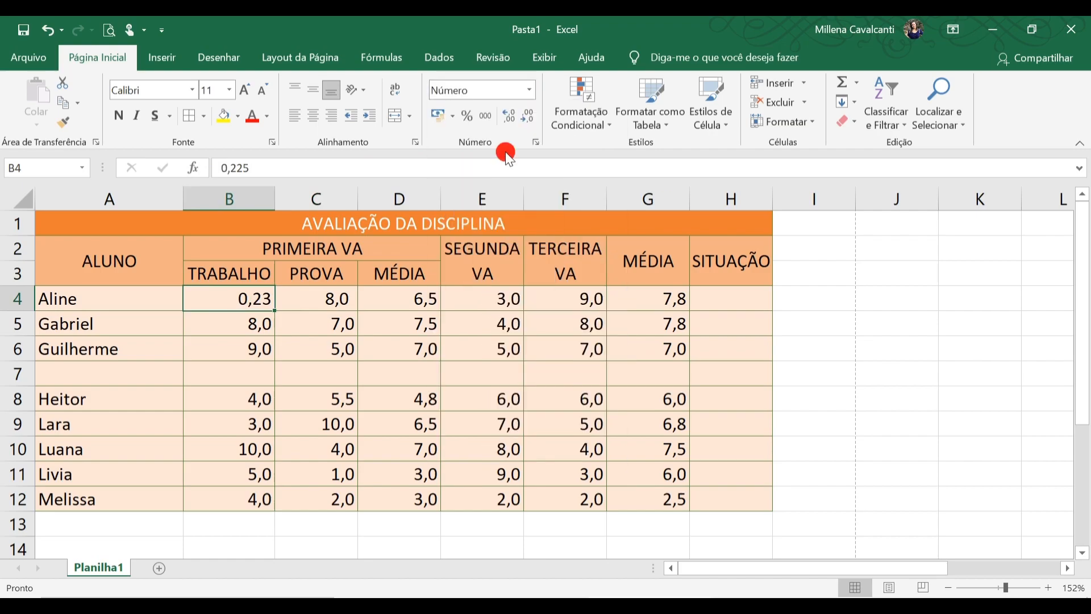
text(5,5)
key(Return)
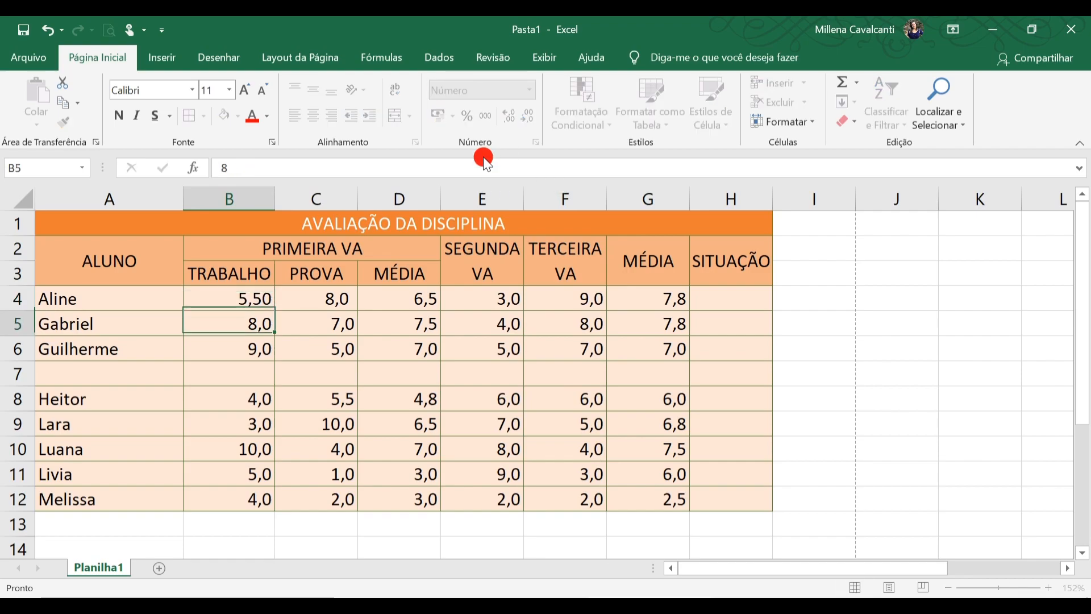
key(Up)
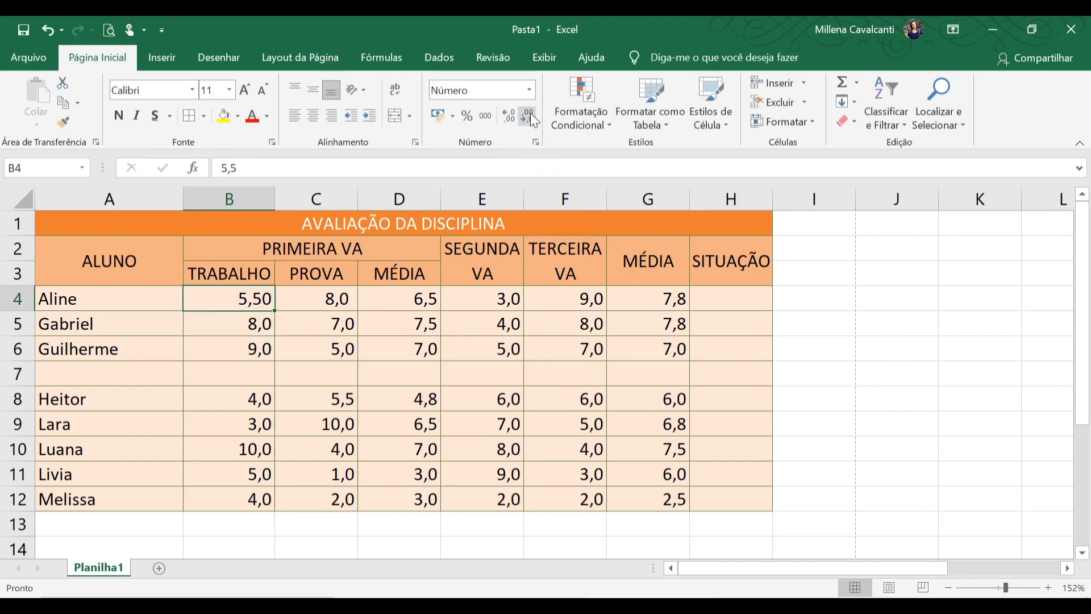